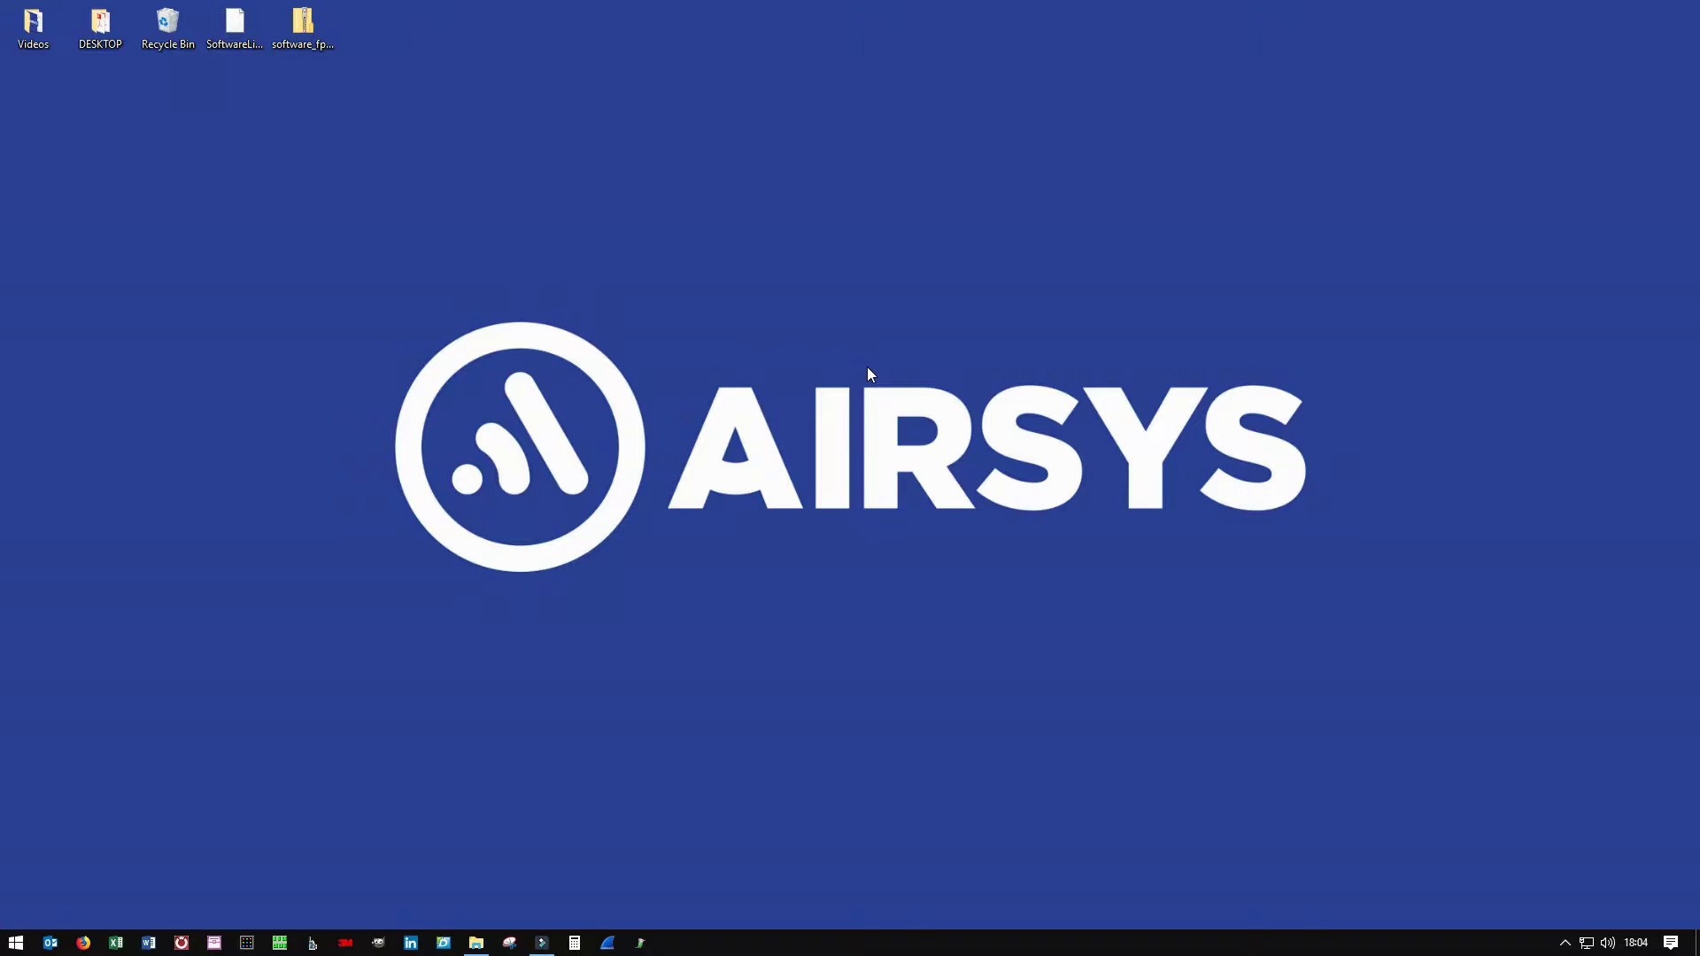
Extract software_fpu_KPG-D3_V130_CD.zip into the suggested desktop folder.
left_click(247, 65)
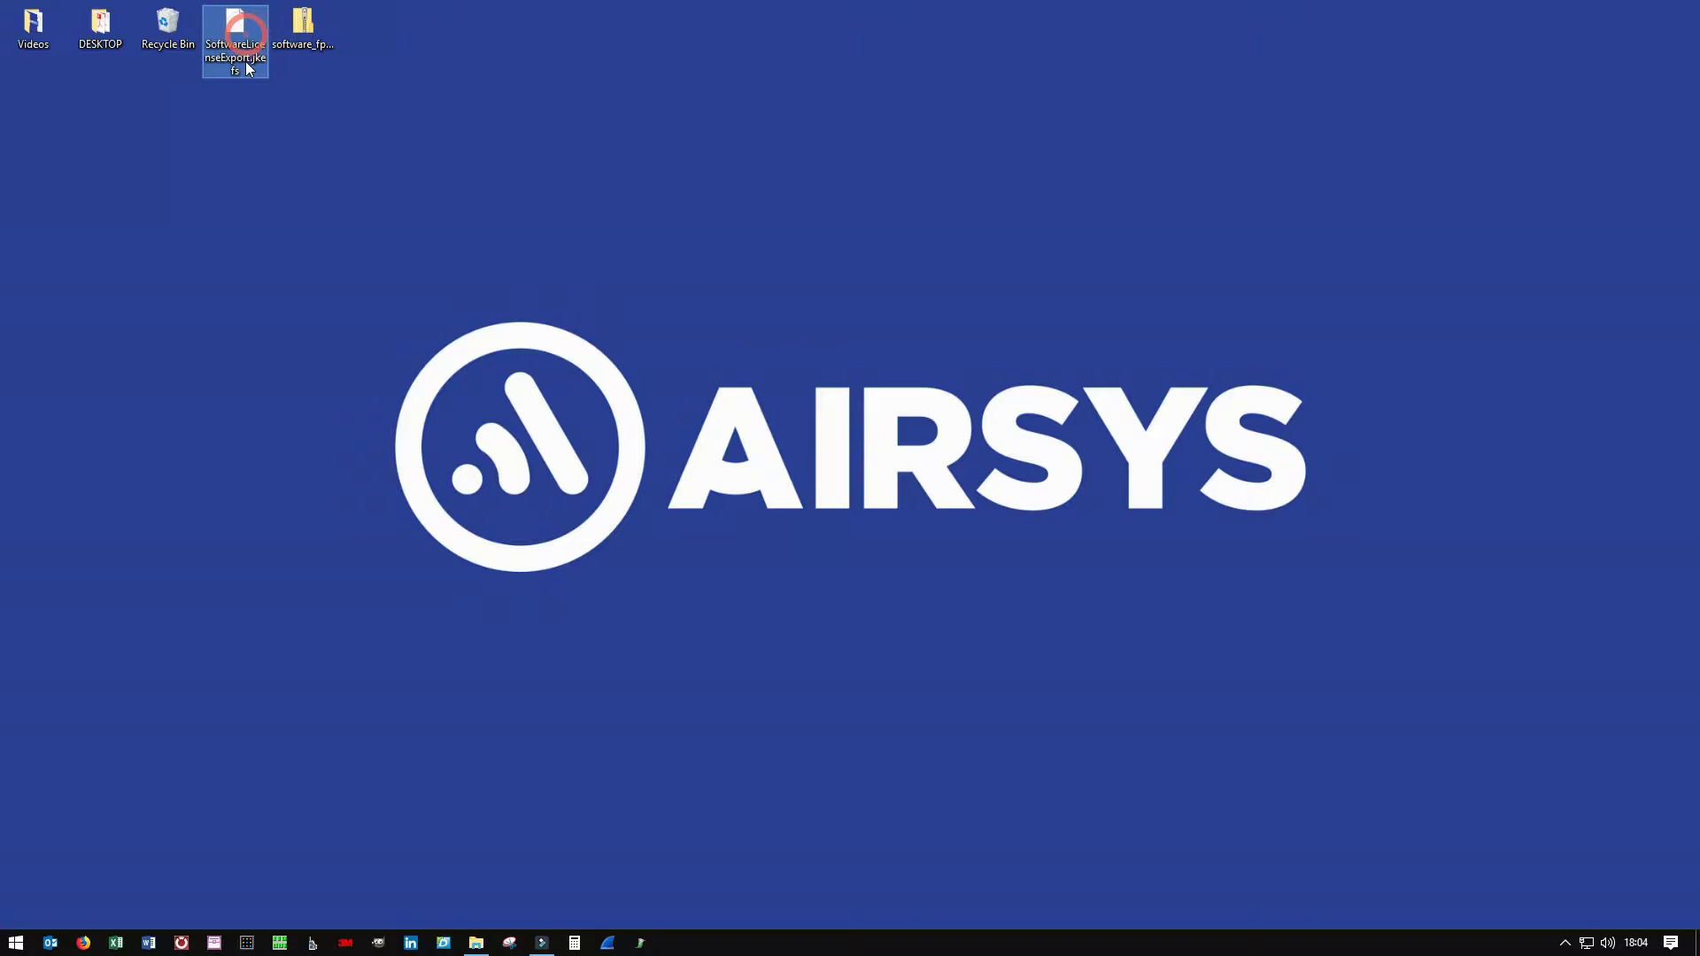
left_click(306, 35)
right_click(306, 29)
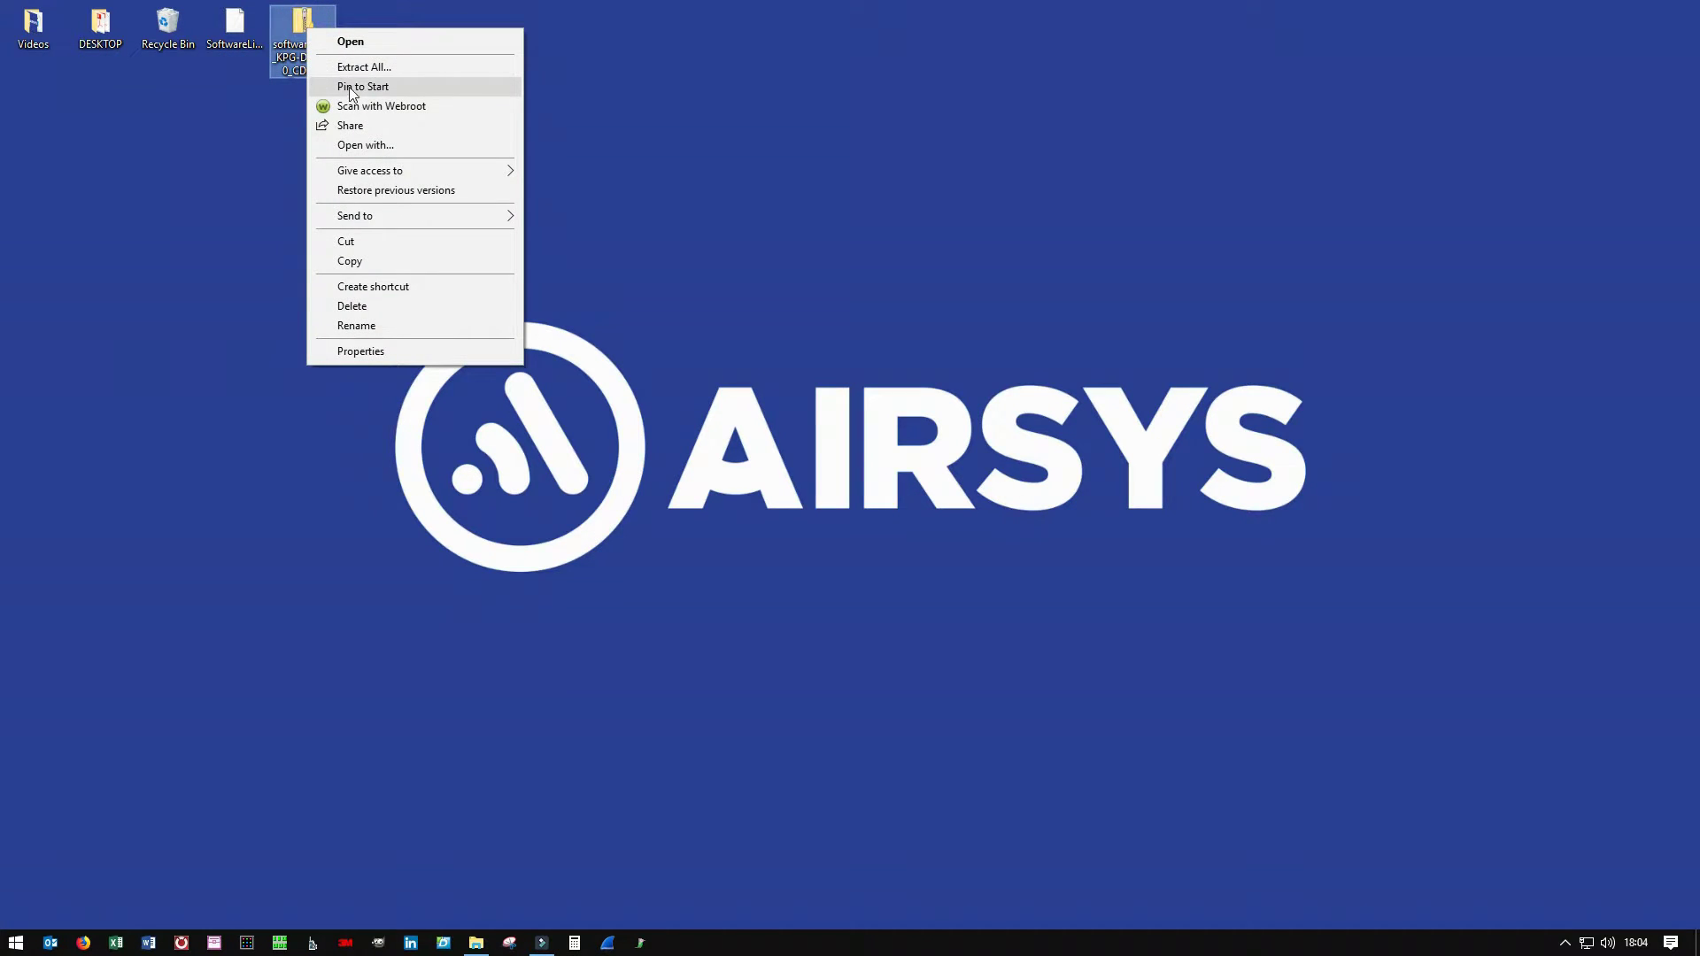
left_click(358, 68)
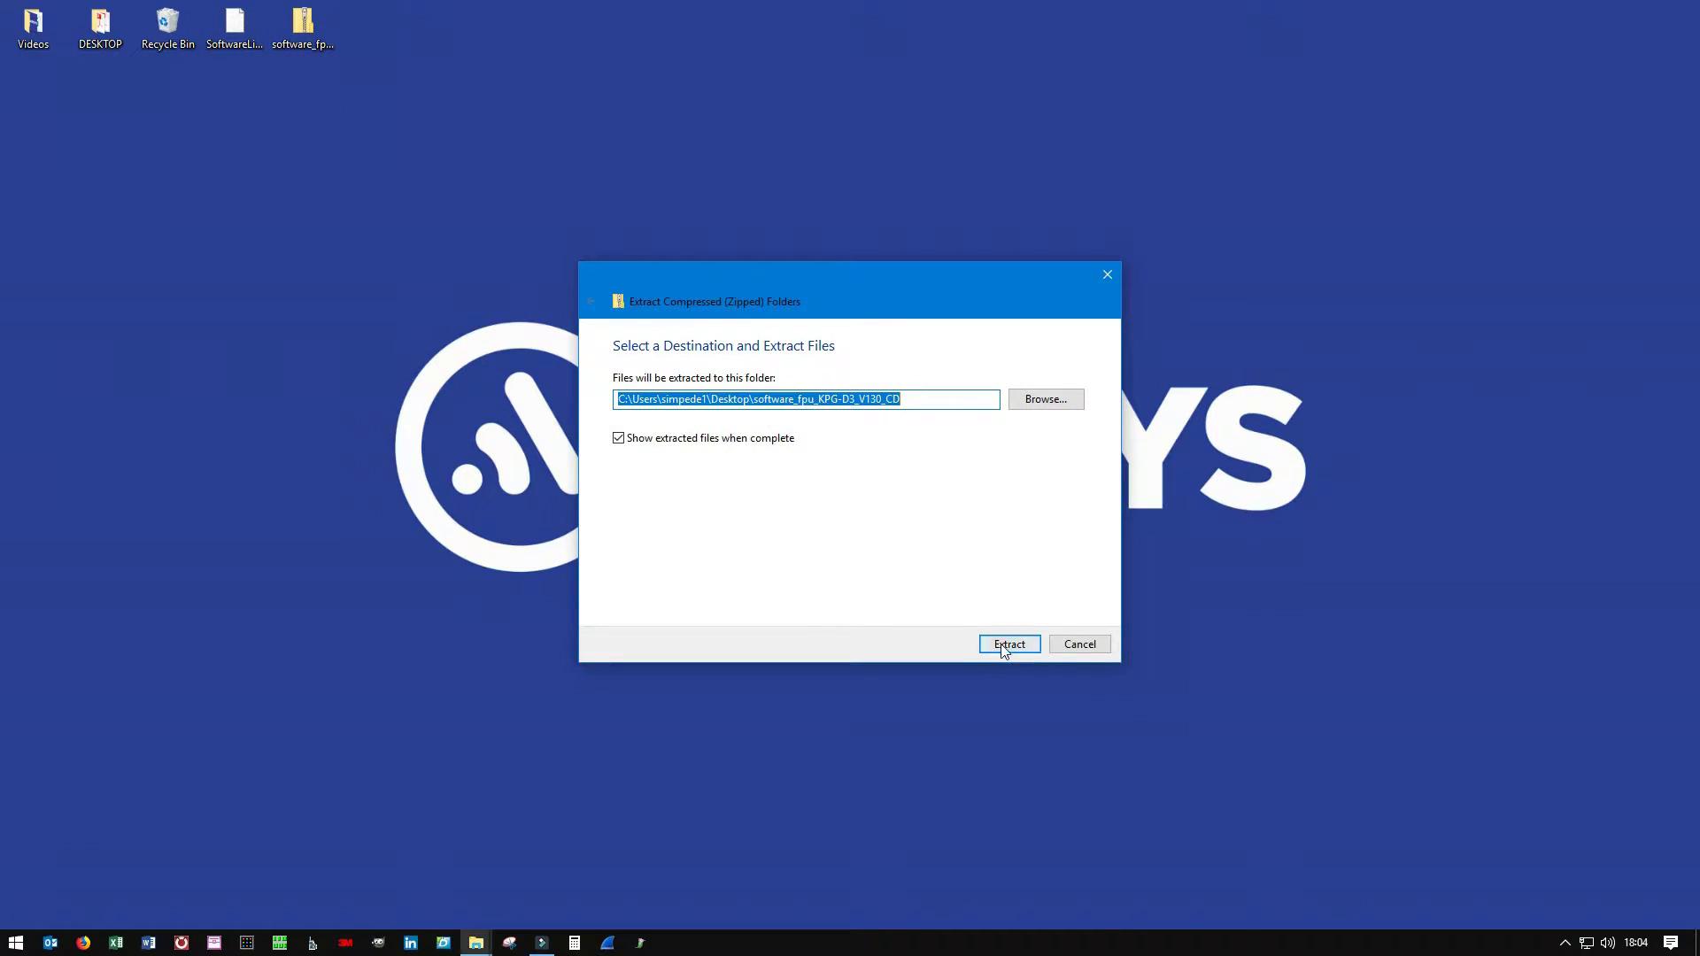
left_click(1007, 644)
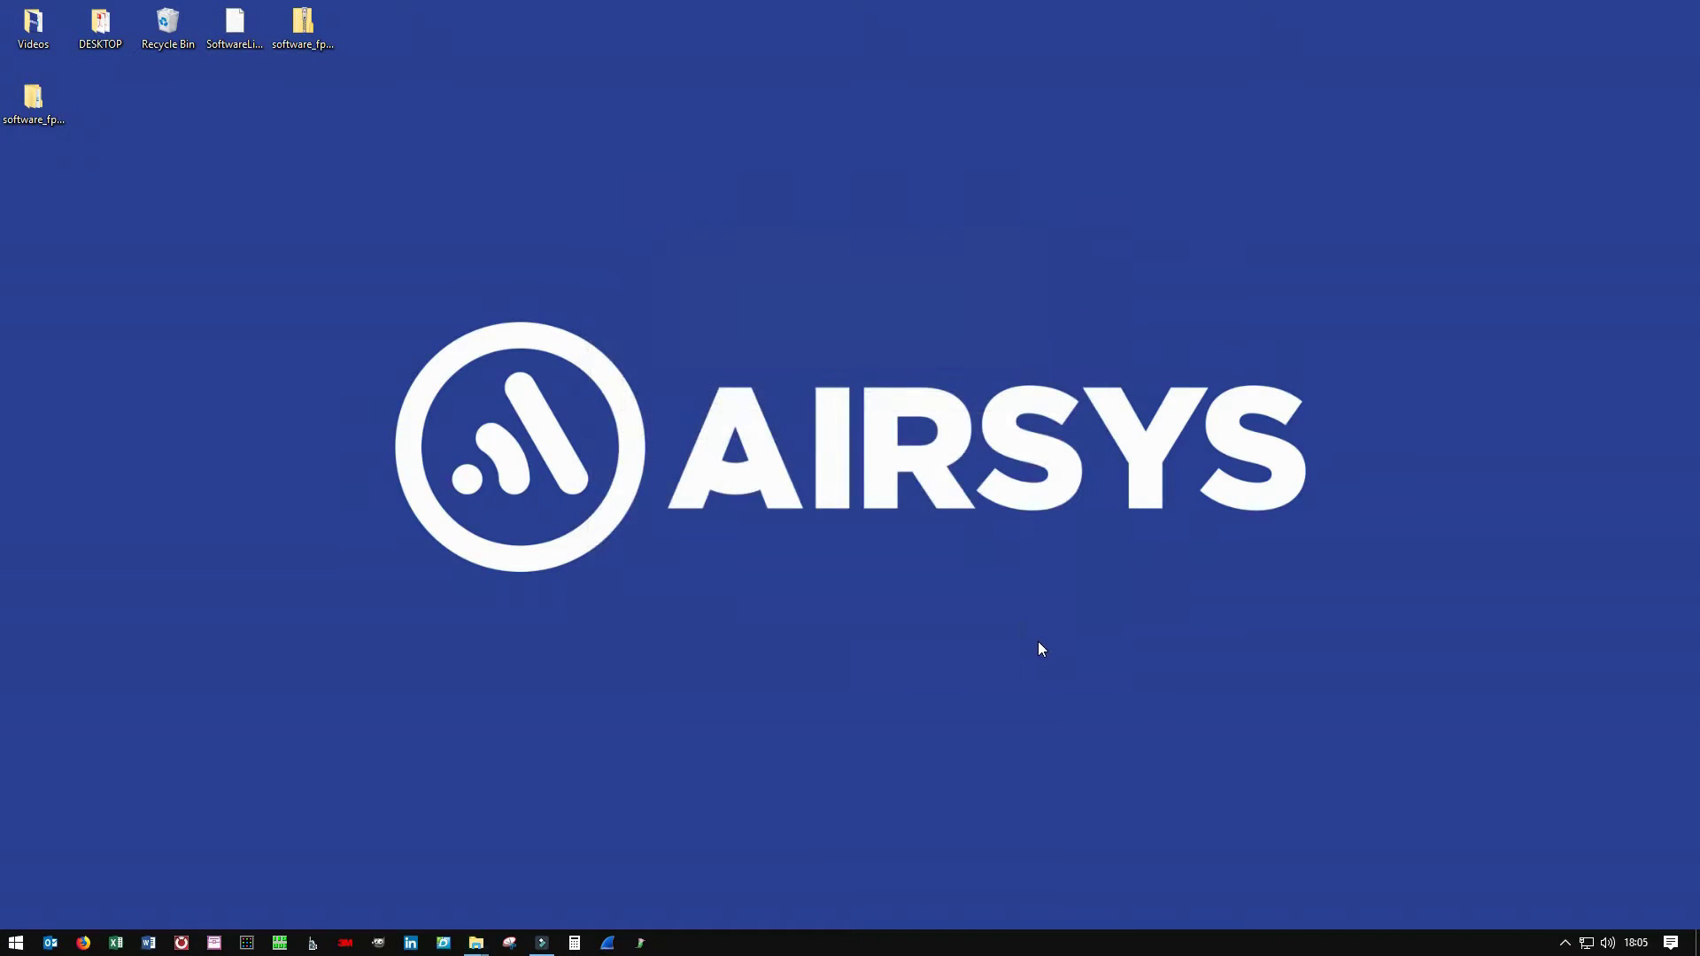
Open the extracted folder and go into KPG-D3_V130_CD.
double_click(43, 105)
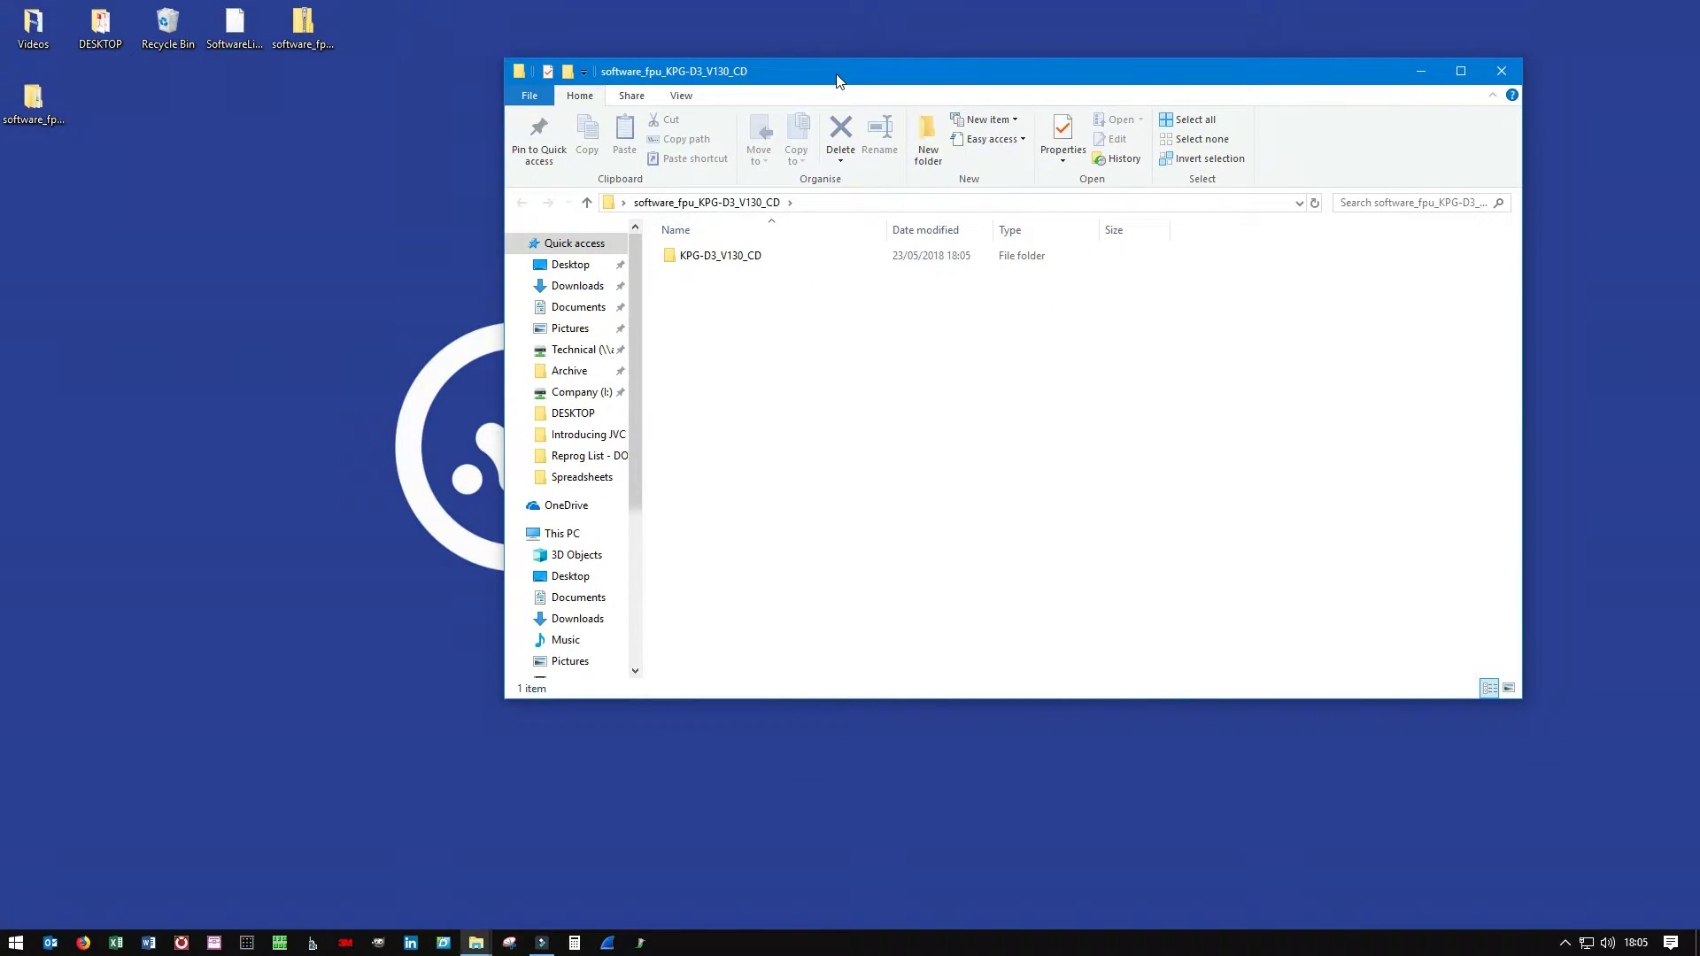
left_click(696, 260)
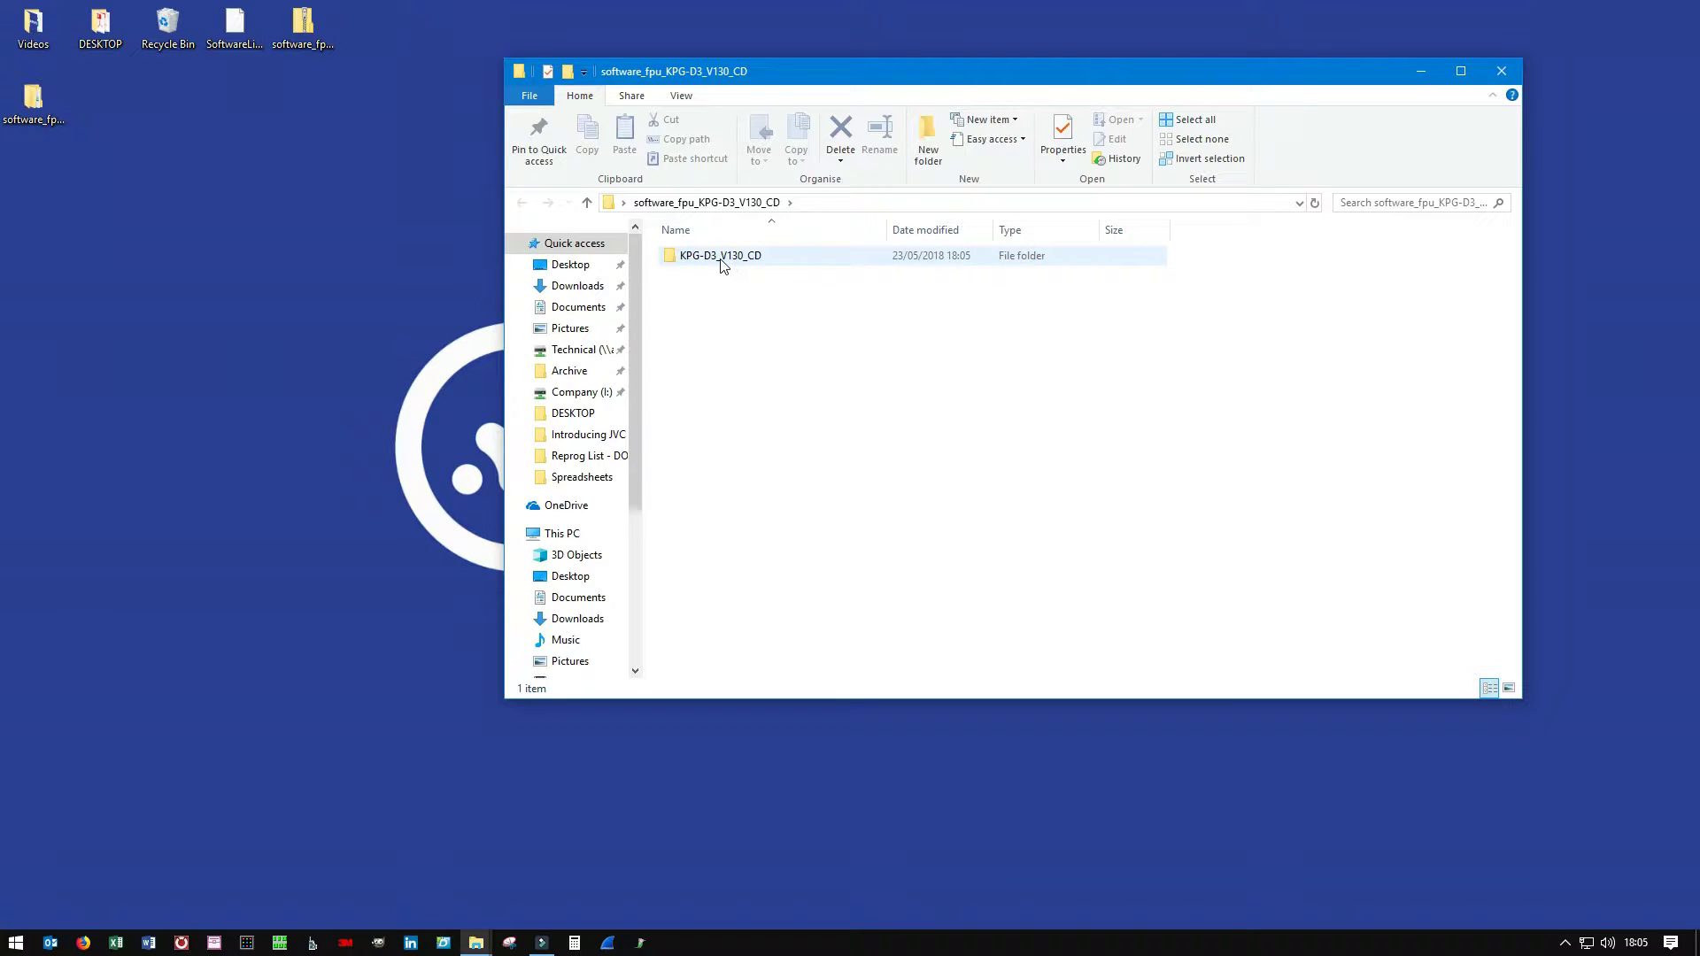
double_click(721, 256)
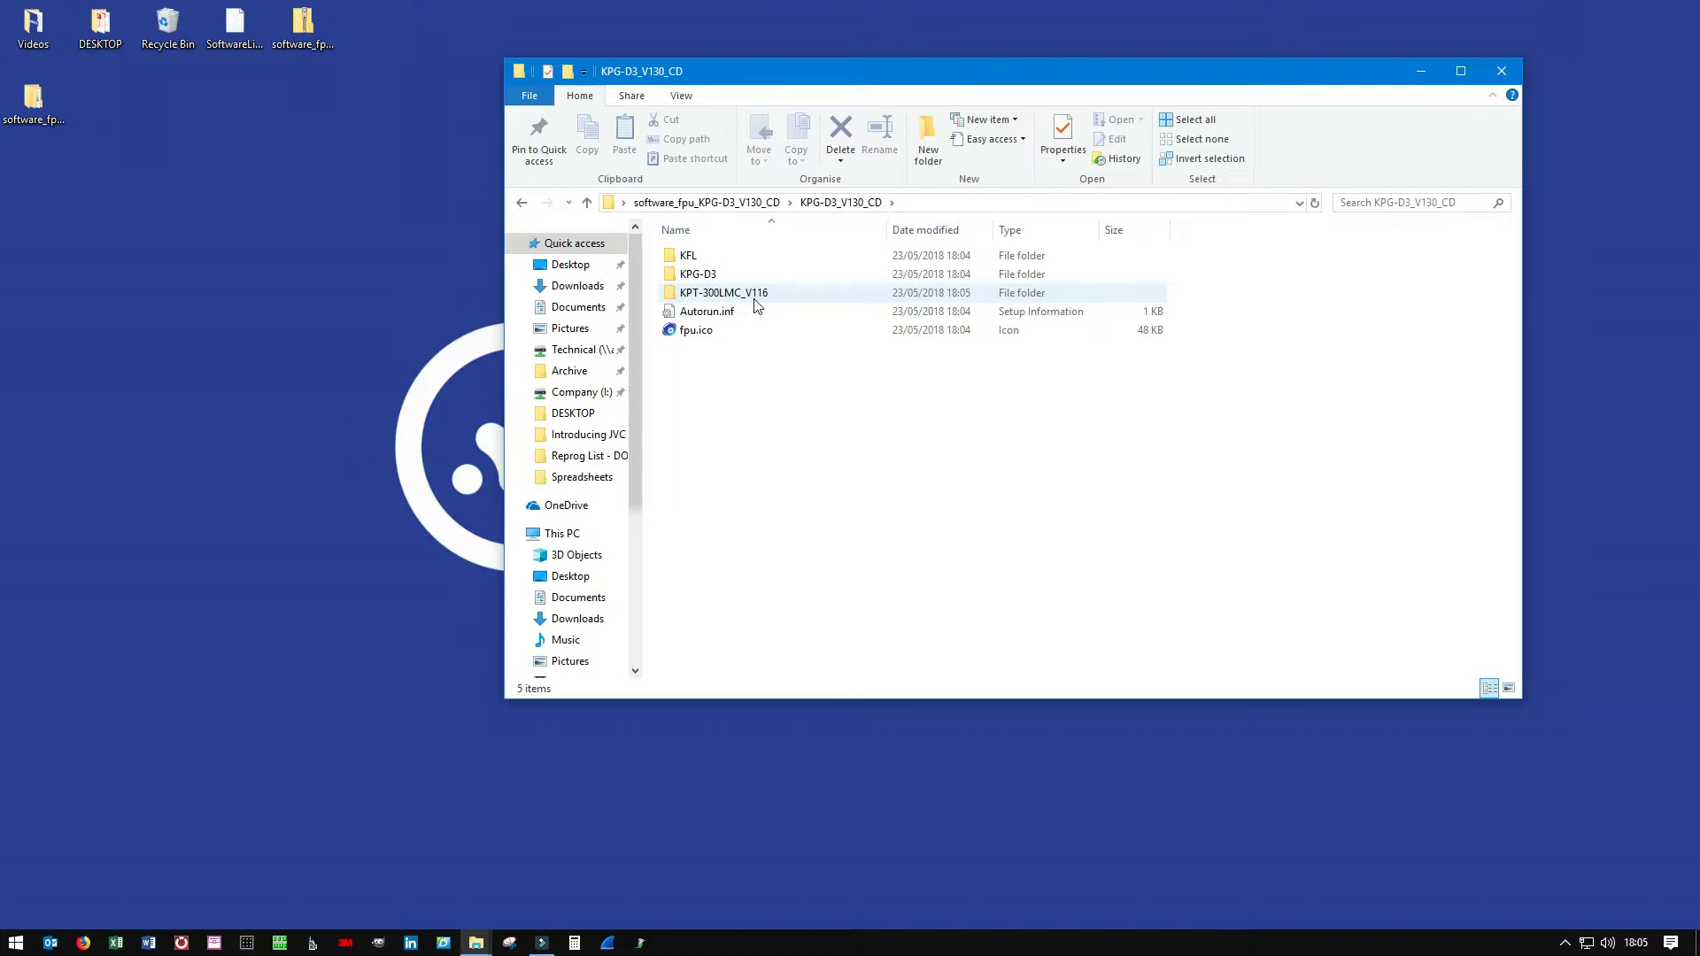
mouse_move(757, 304)
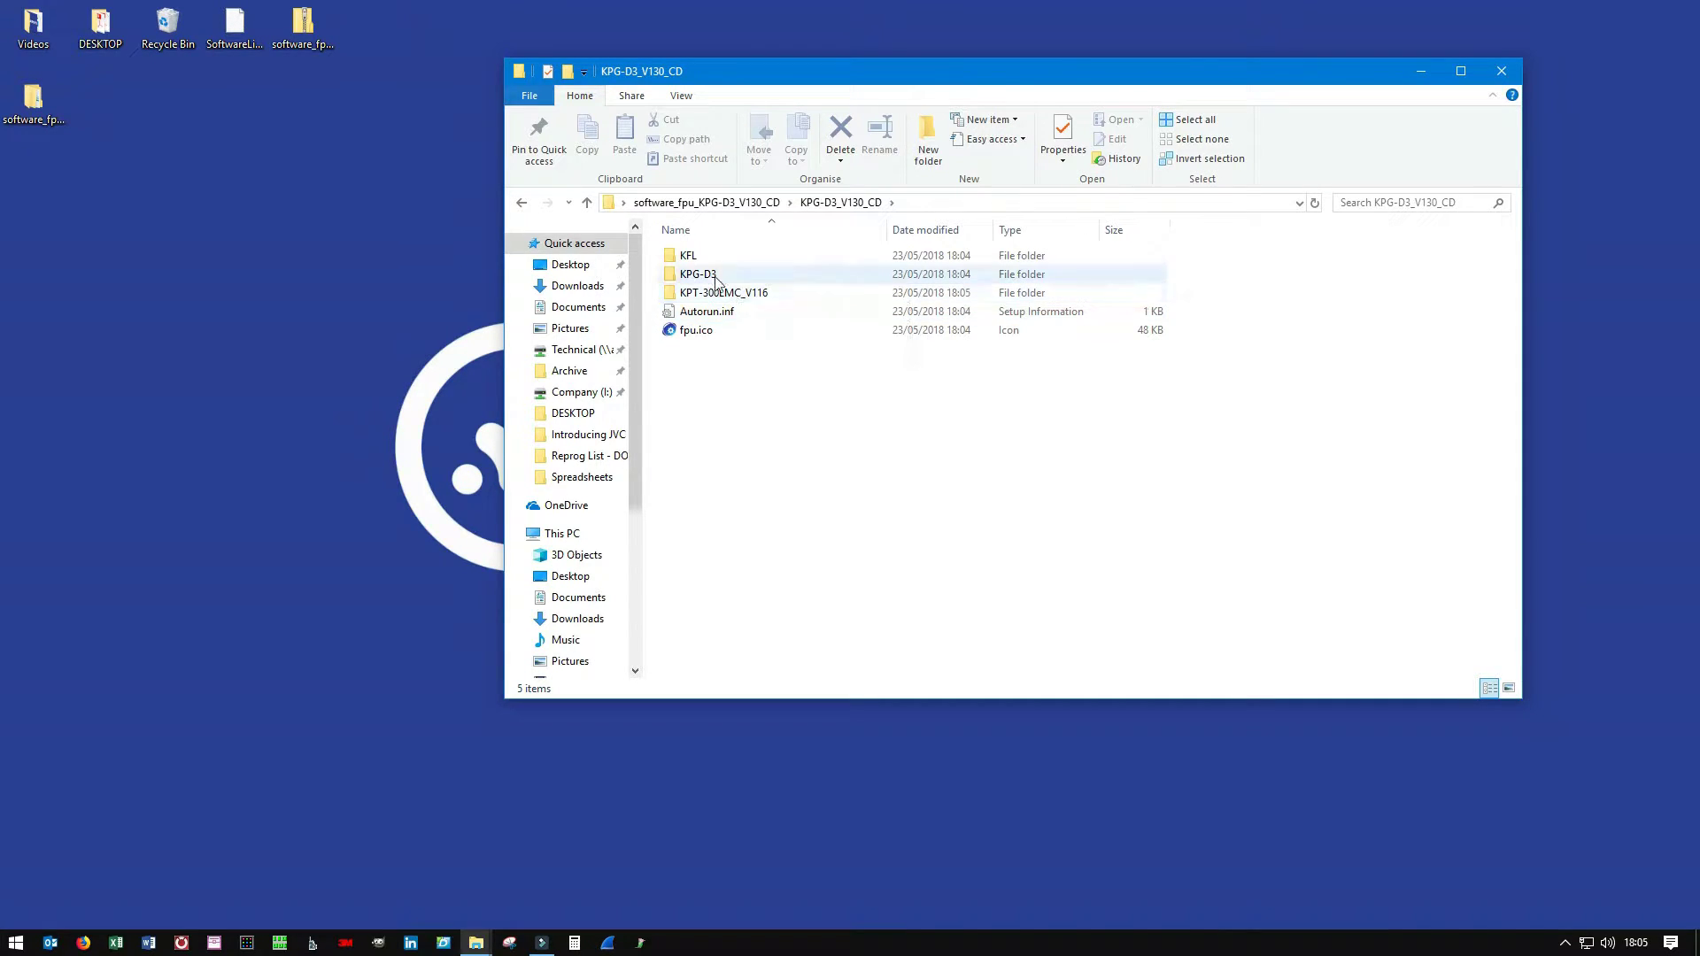
Run setup.exe from the KPG-D3 folder to start the InstallShield Wizard.
mouse_move(718, 282)
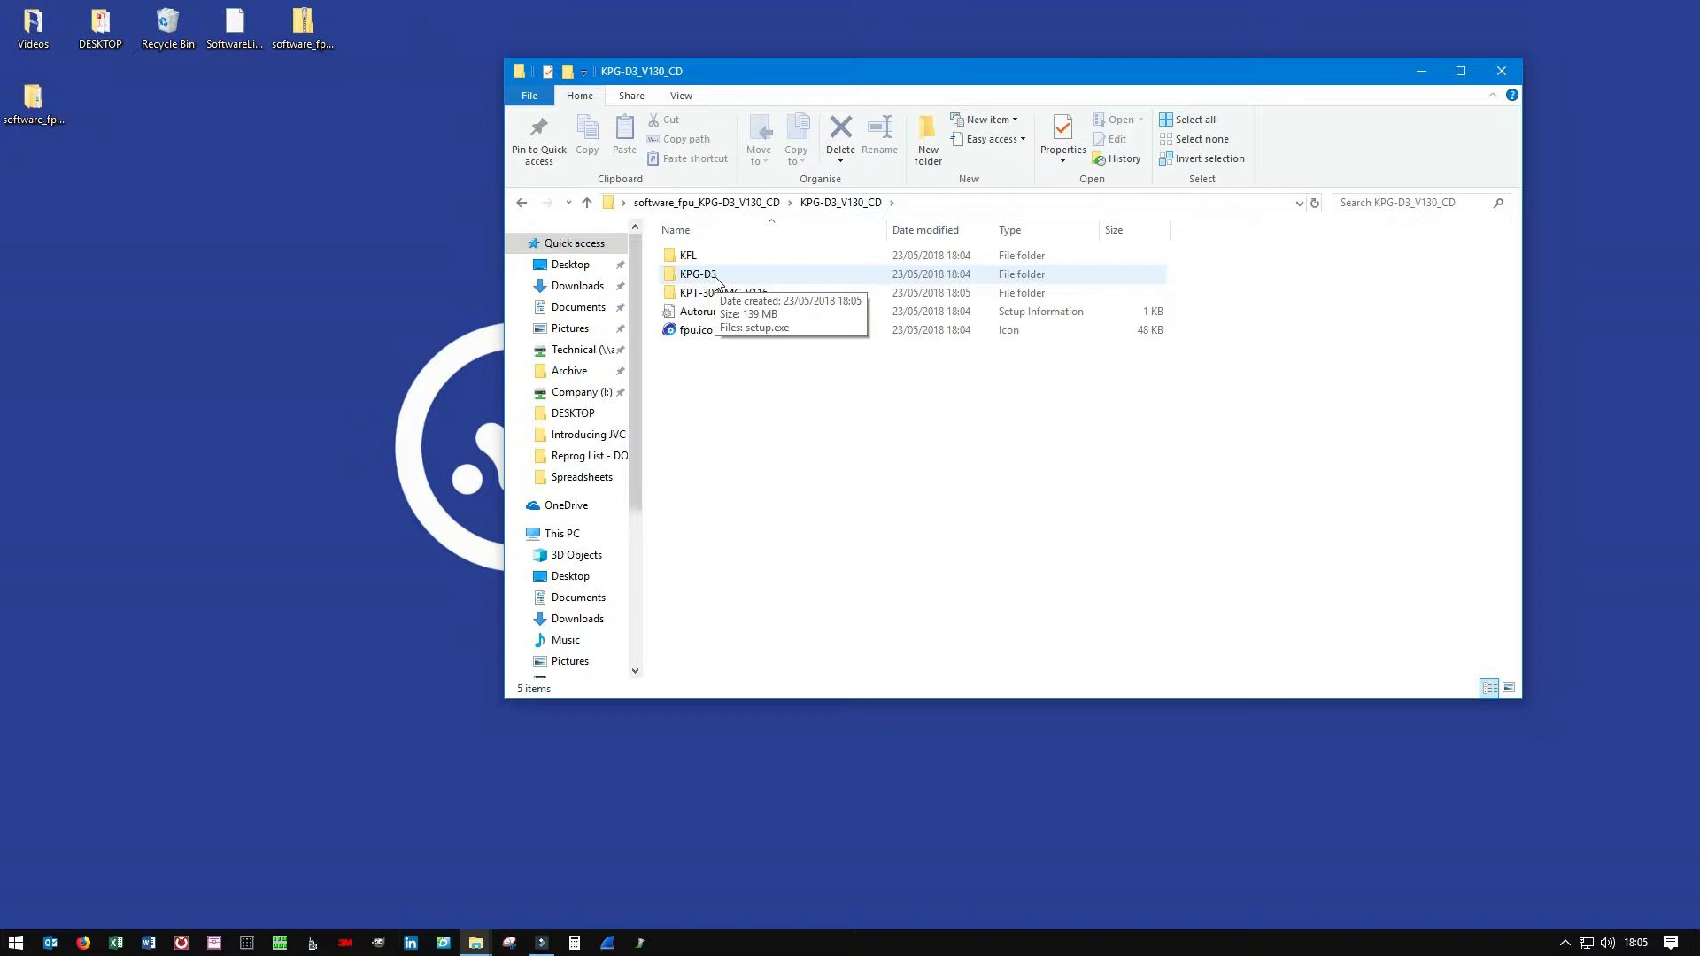
double_click(717, 276)
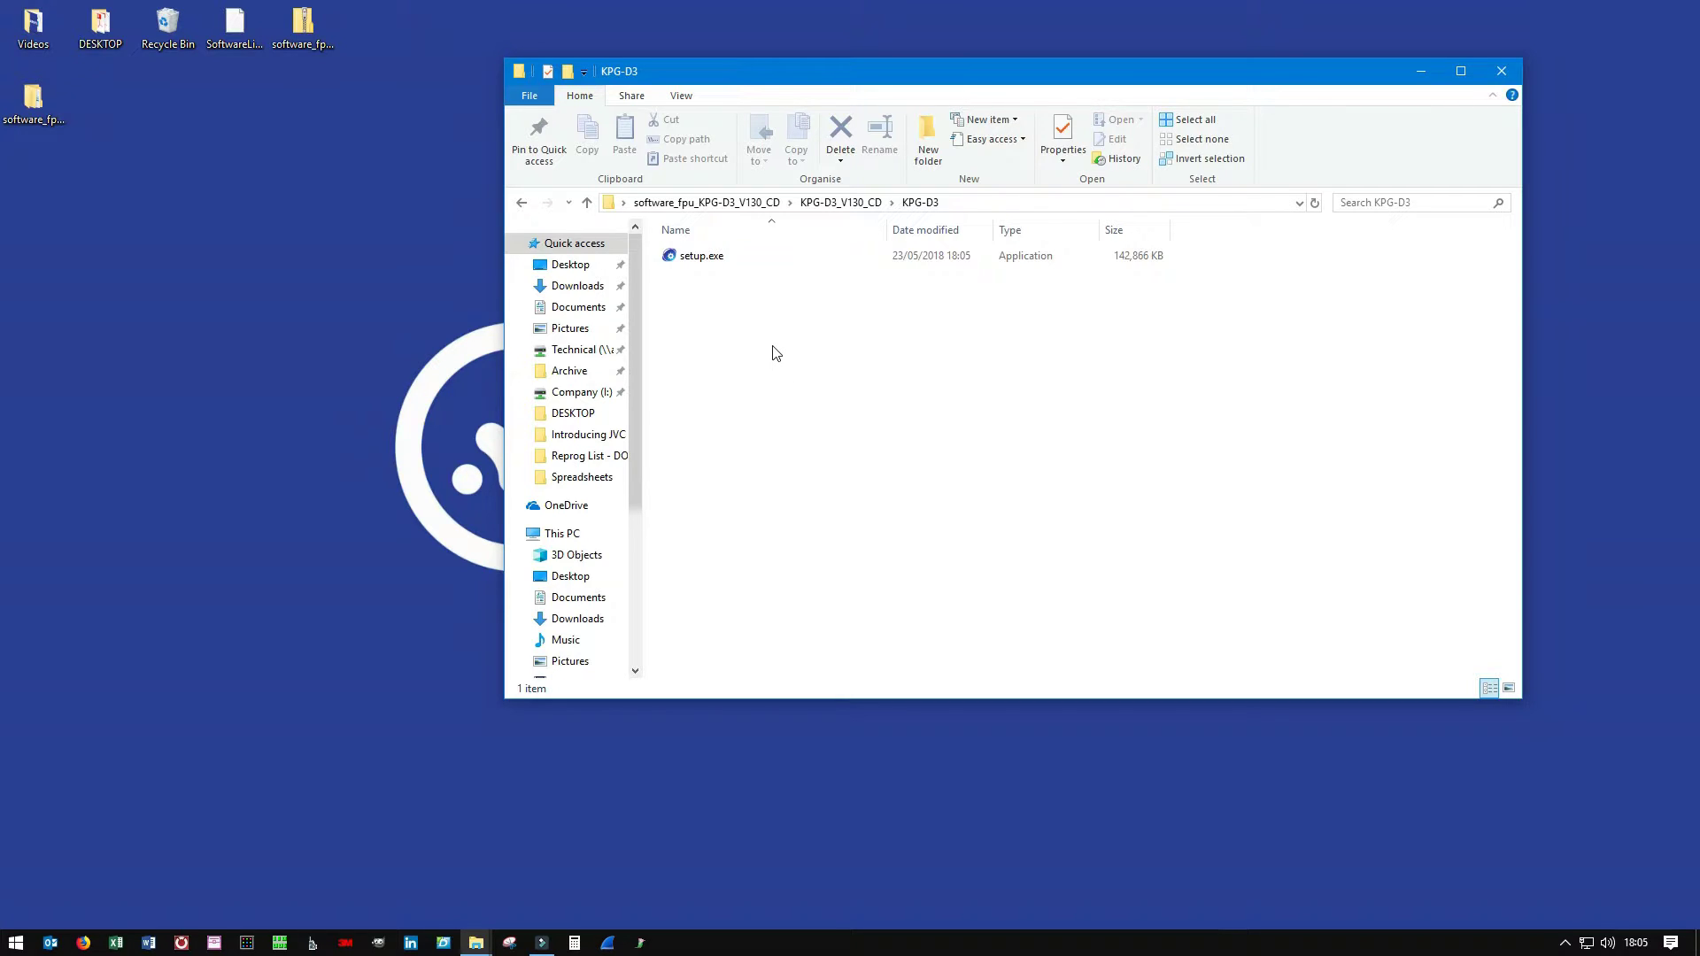
double_click(704, 257)
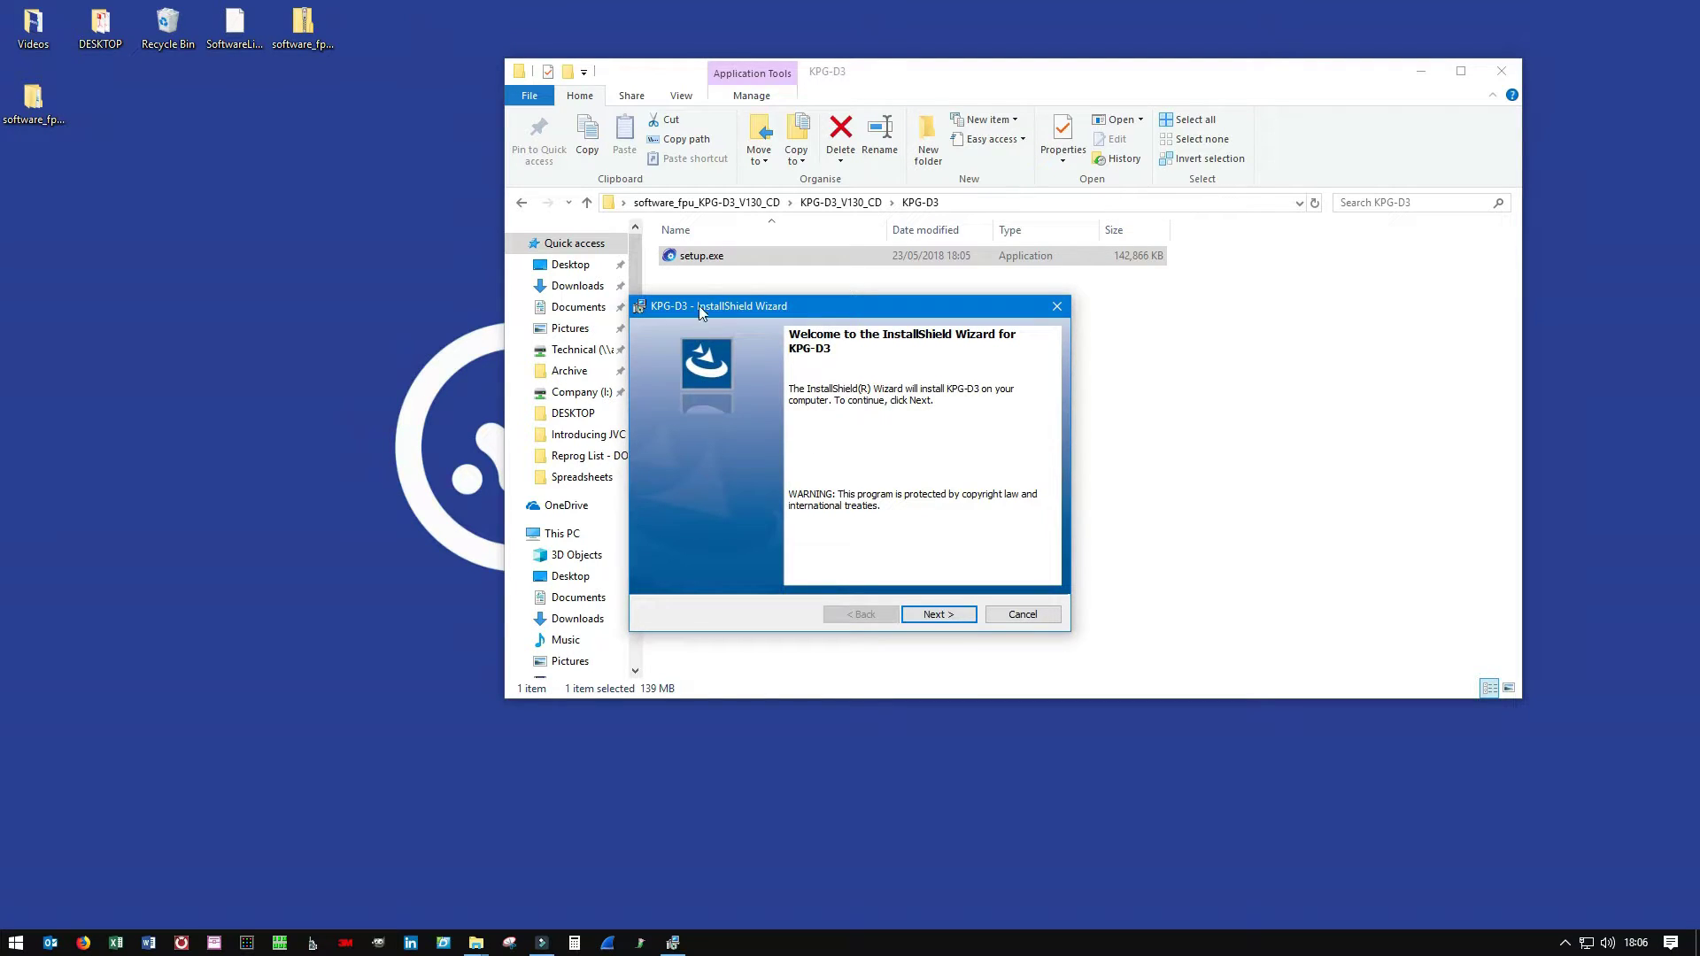
Enter organization 's', keep English as the language and accept the license terms.
left_click(947, 615)
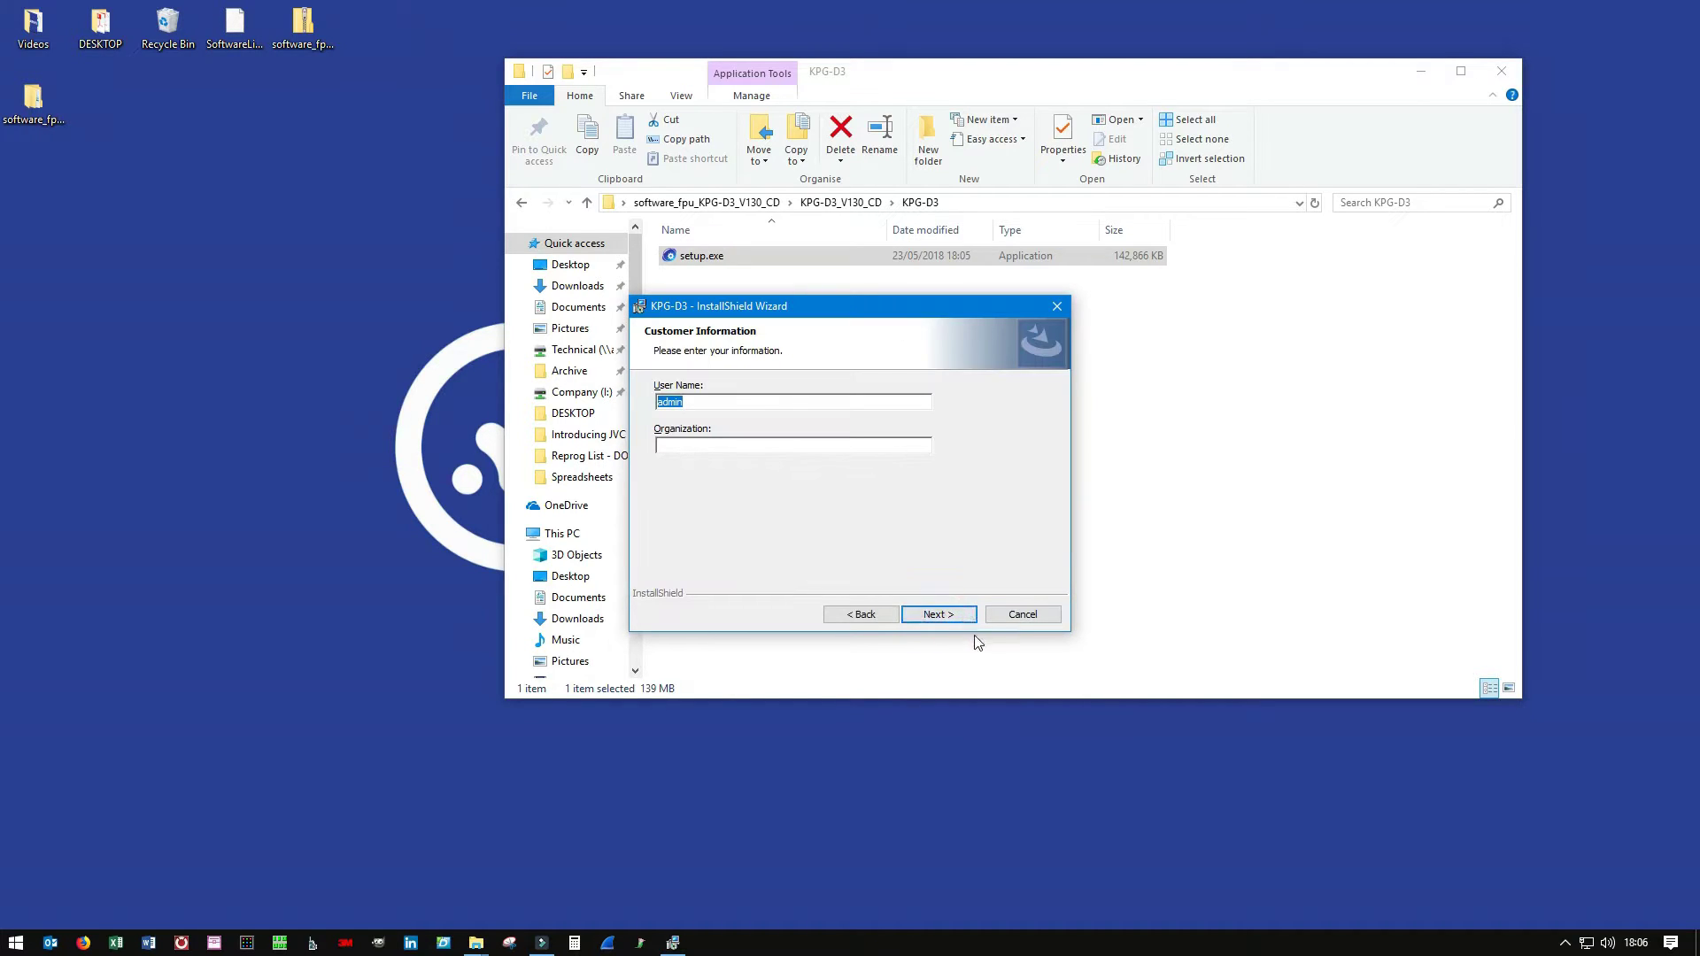
left_click(742, 445)
type("s")
left_click(918, 617)
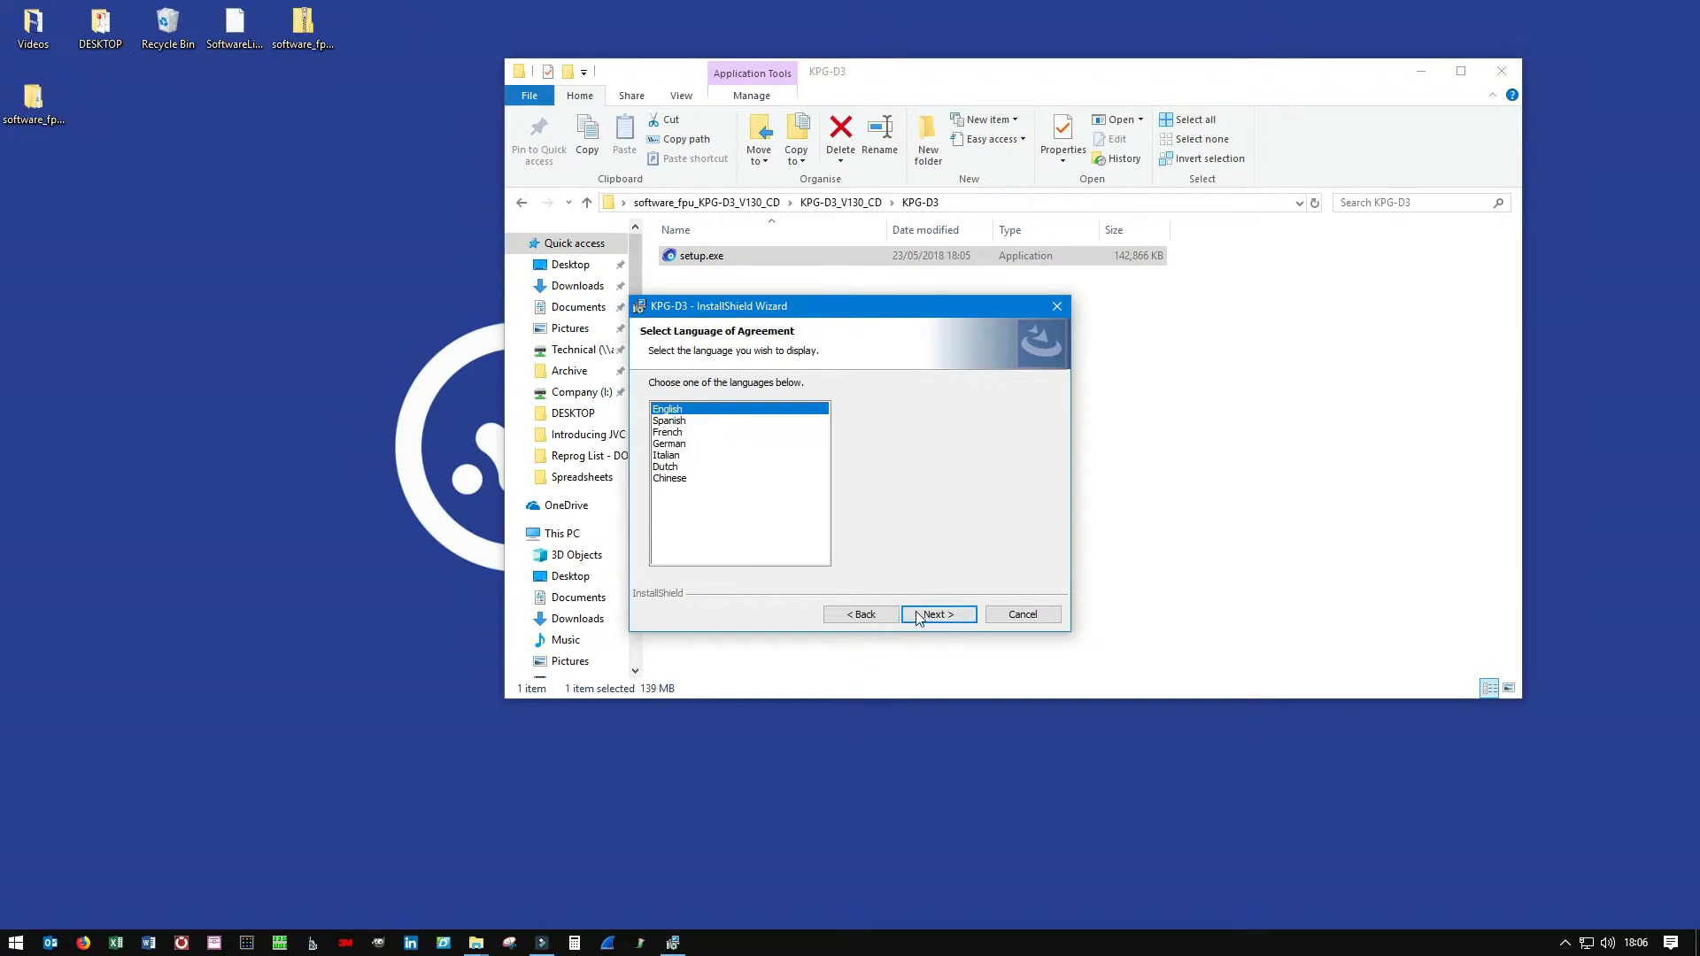
left_click(926, 620)
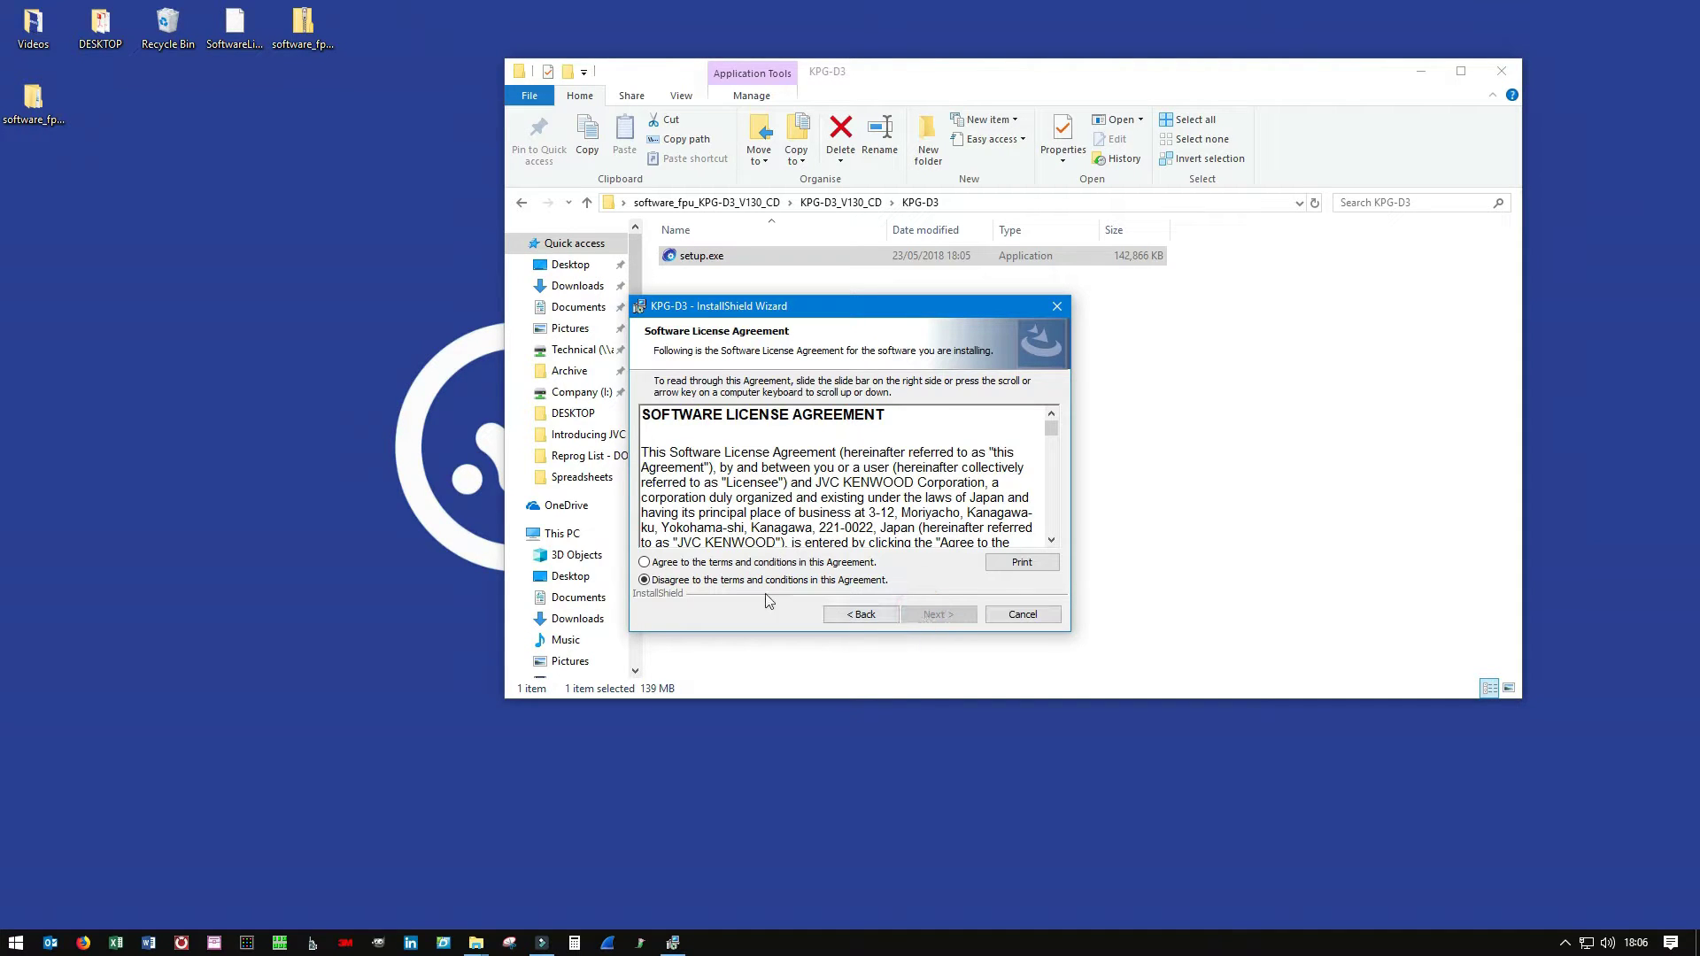
scroll(860, 491, "down", 15)
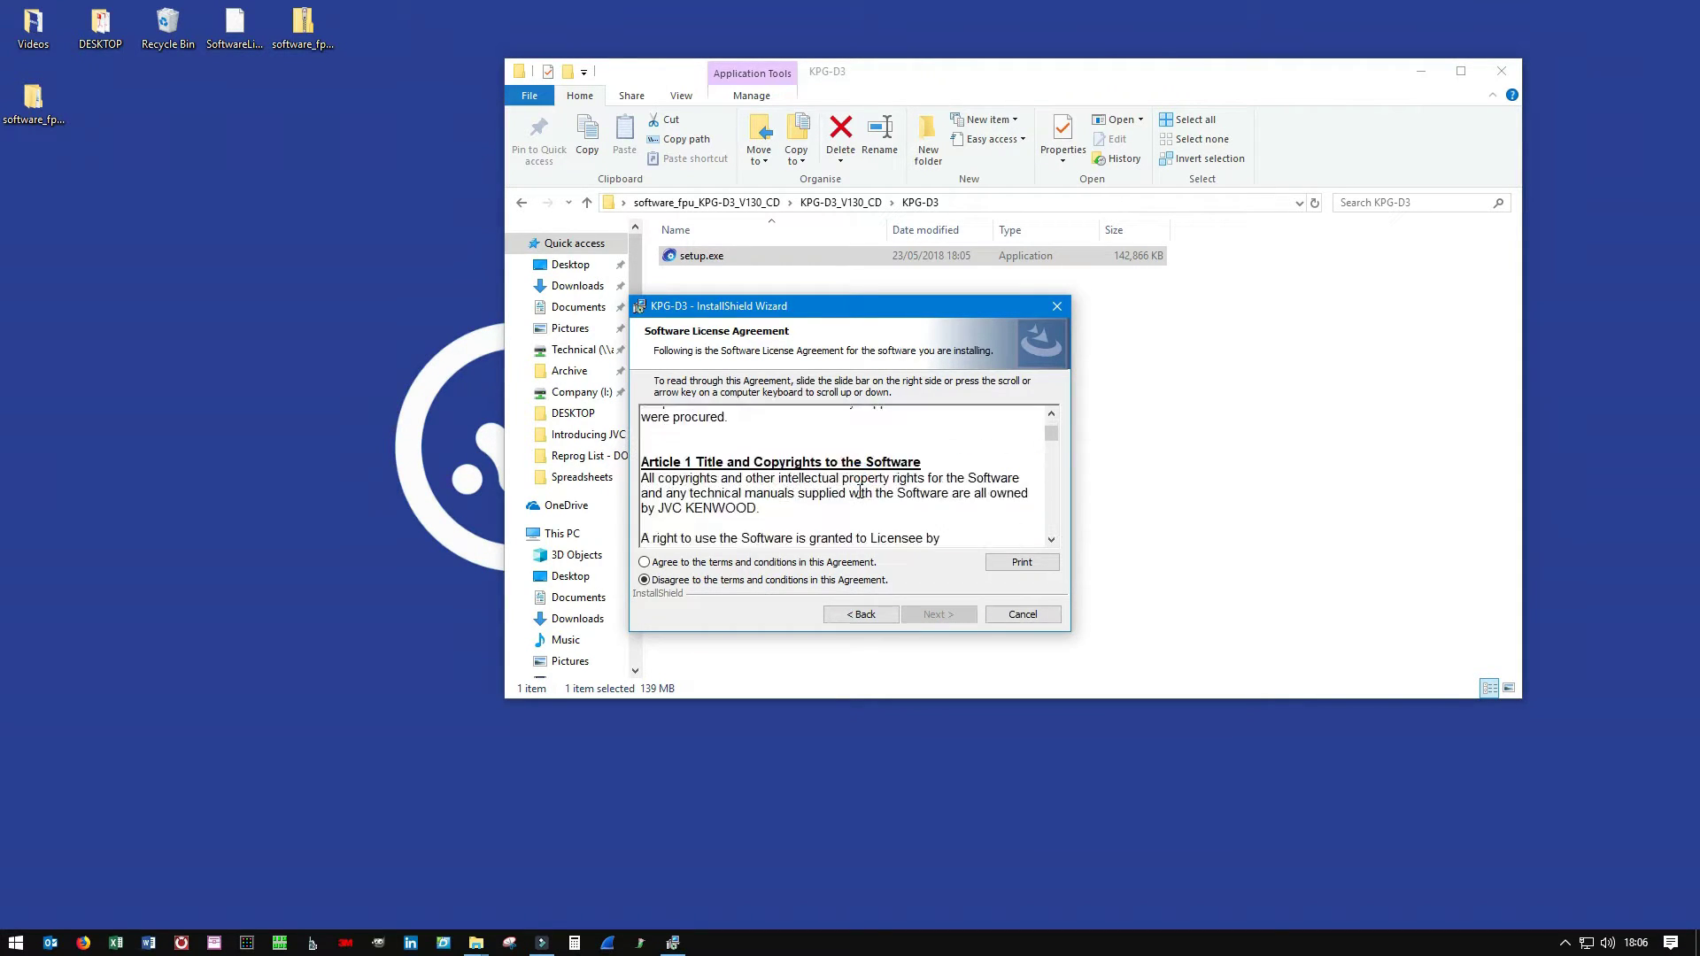
scroll(849, 494, "up", 4)
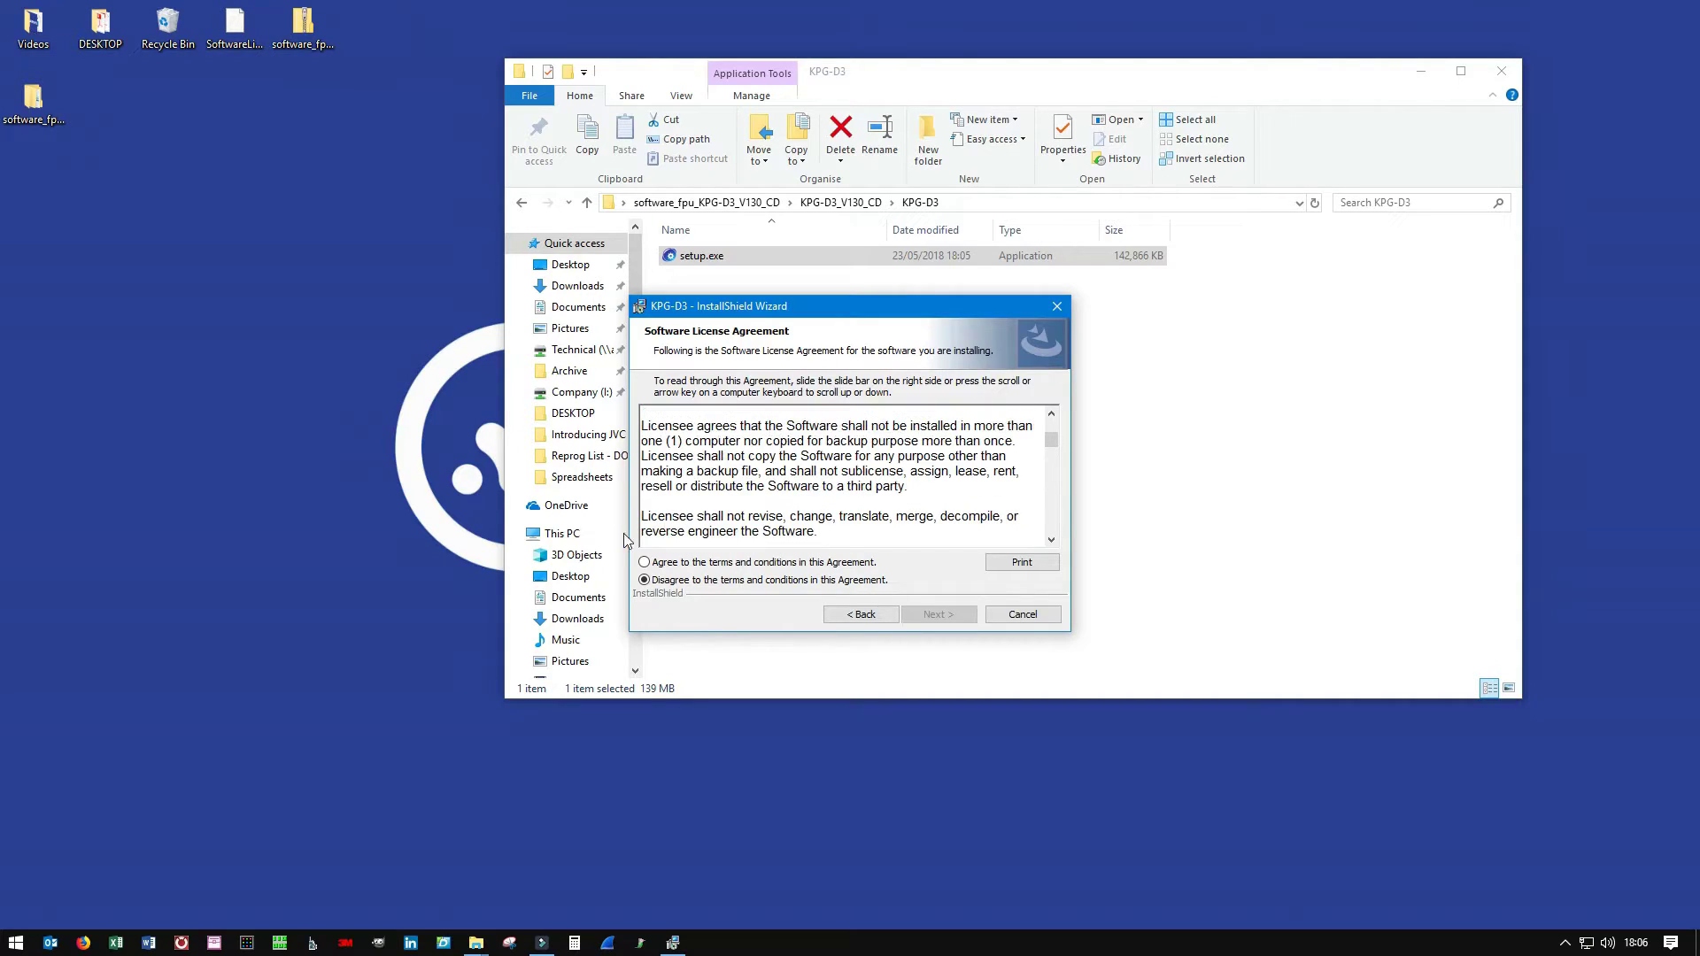
left_click(644, 562)
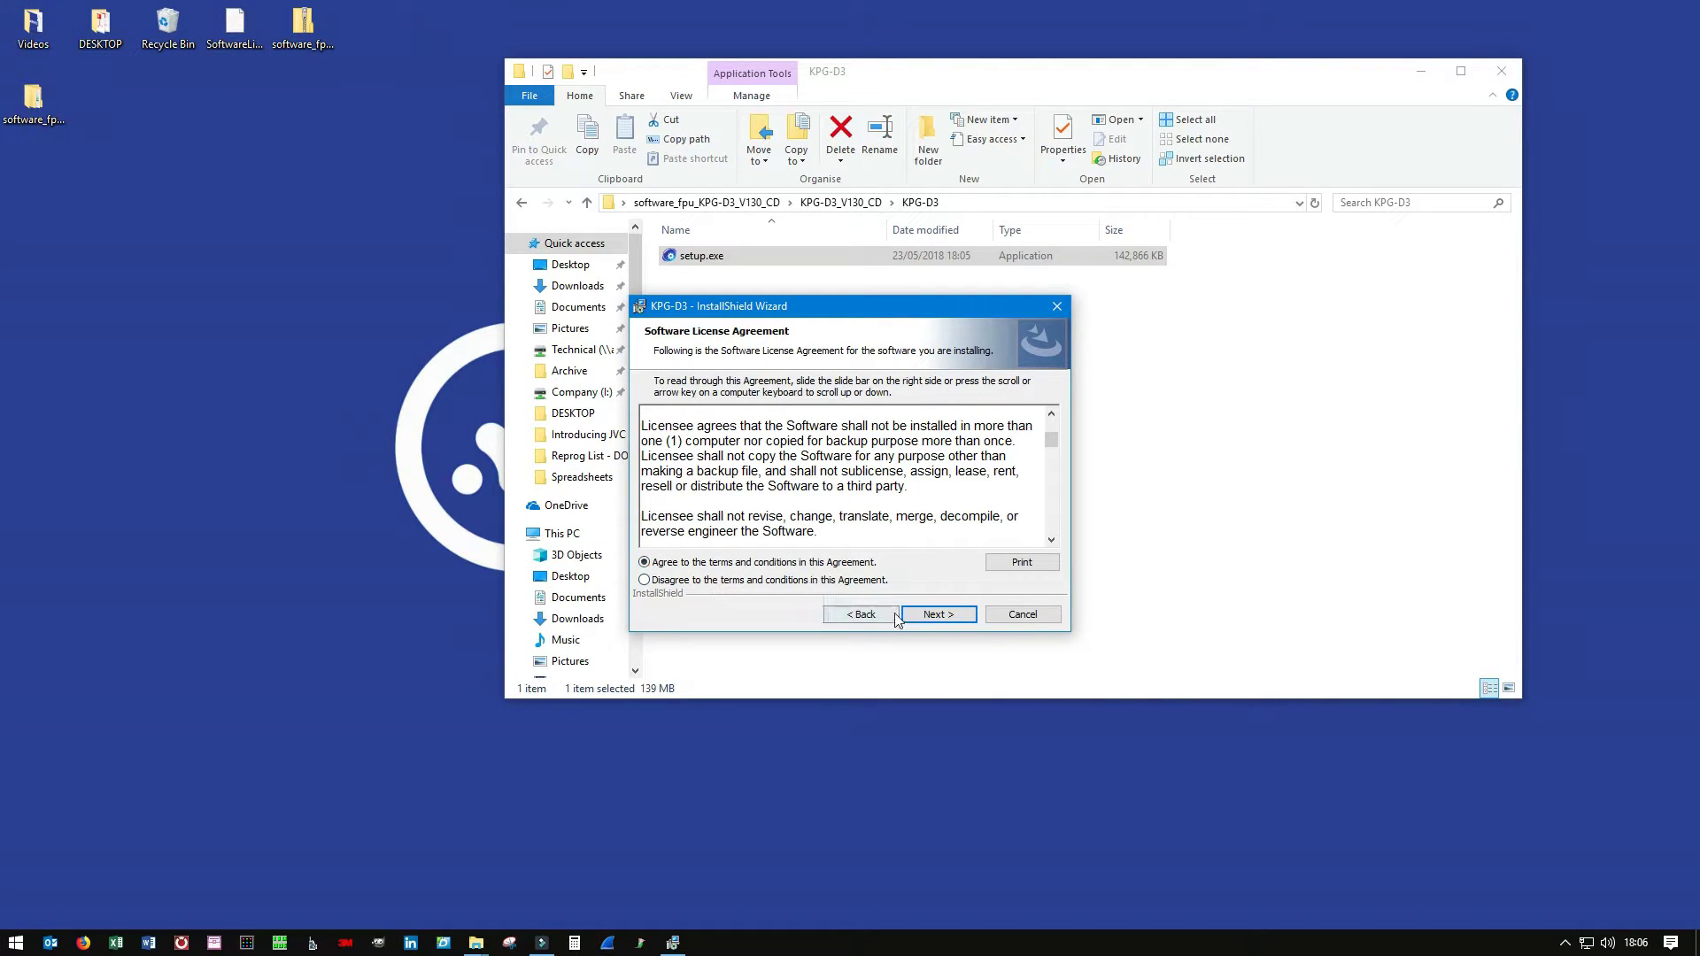
Install KPG-D3 into the default Kenwood Fpu folder and finish the wizard.
left_click(929, 617)
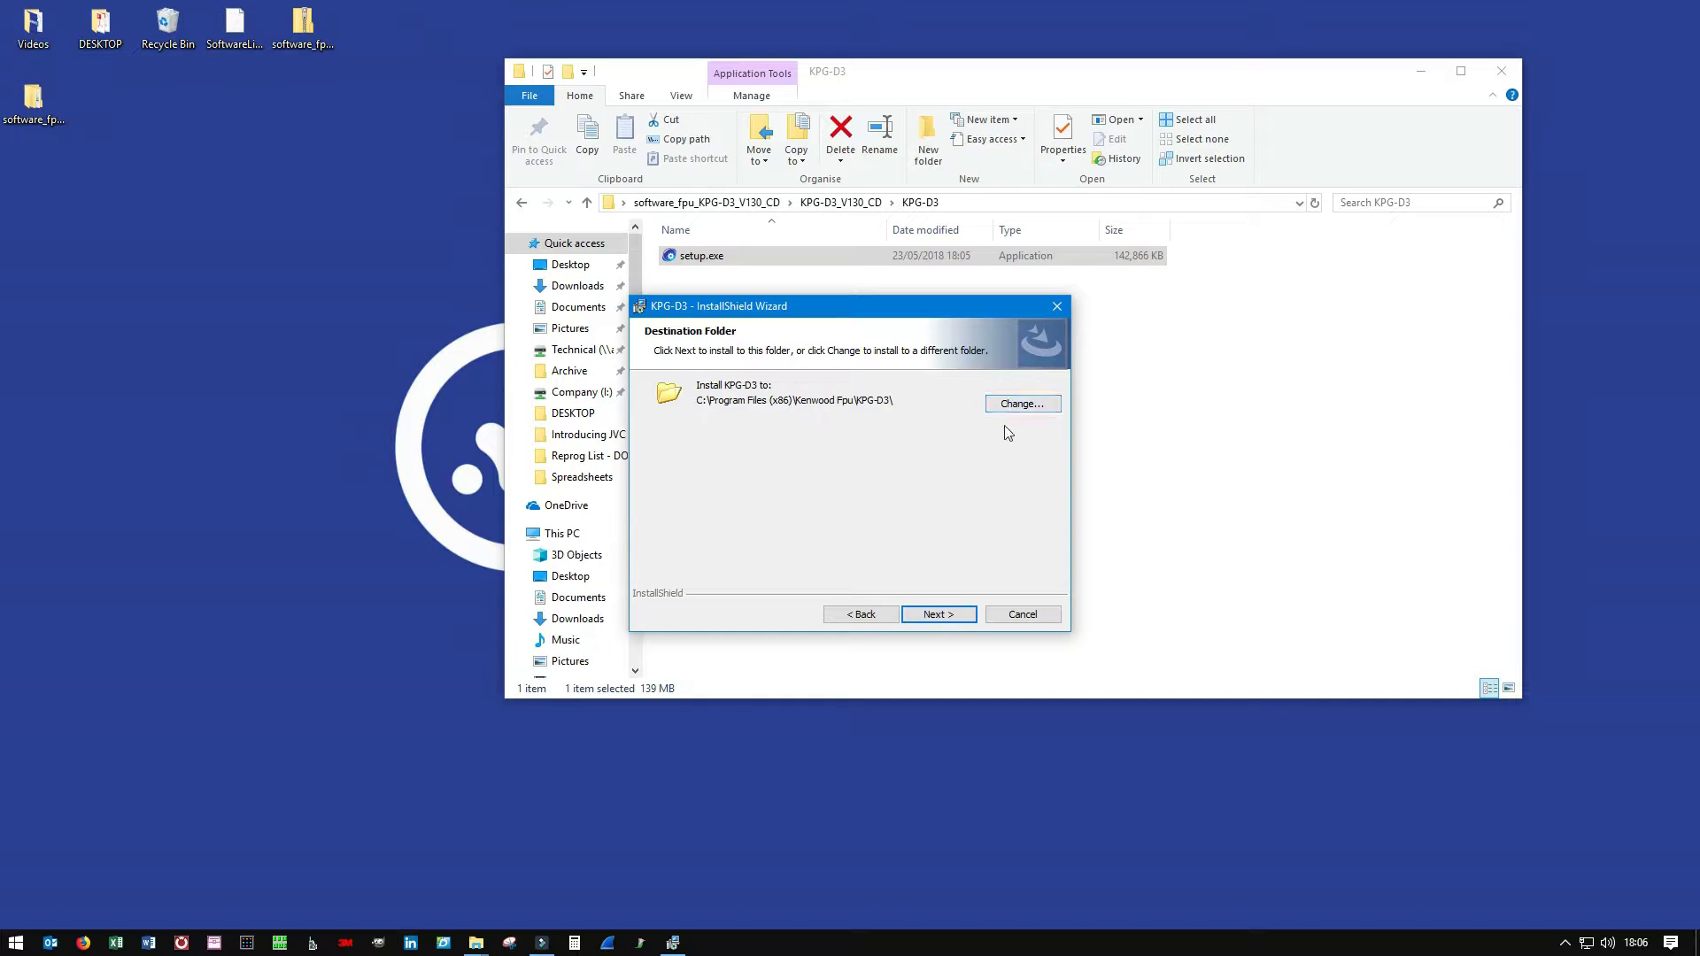
left_click(944, 617)
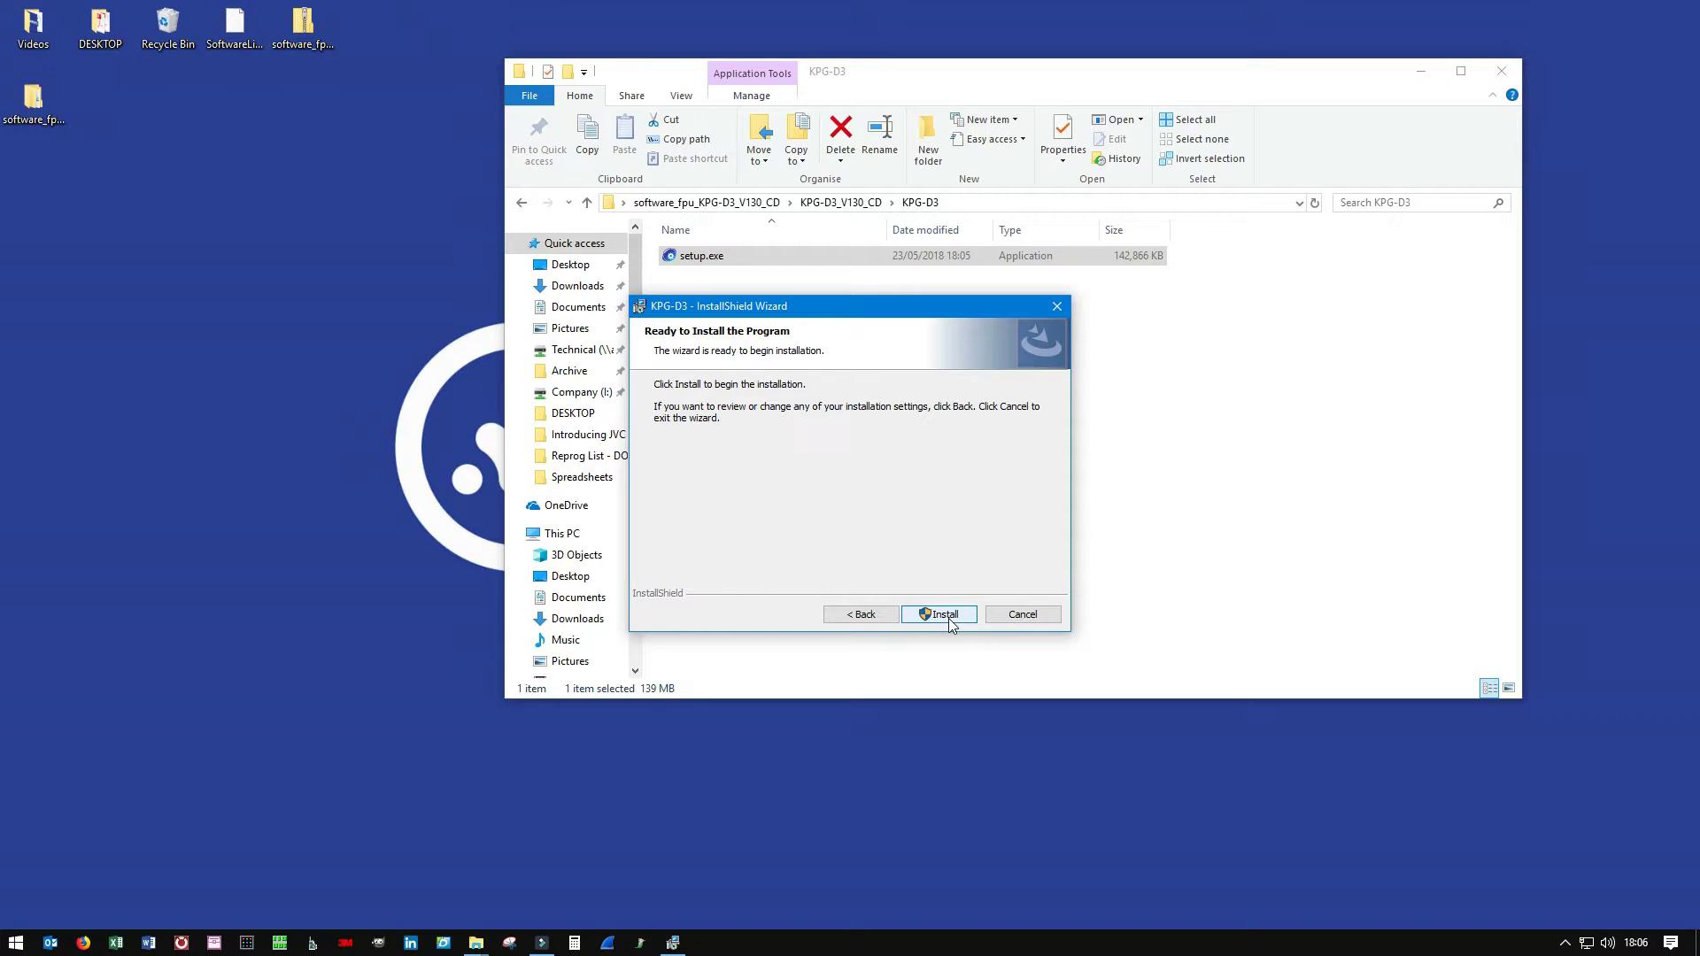
left_click(945, 614)
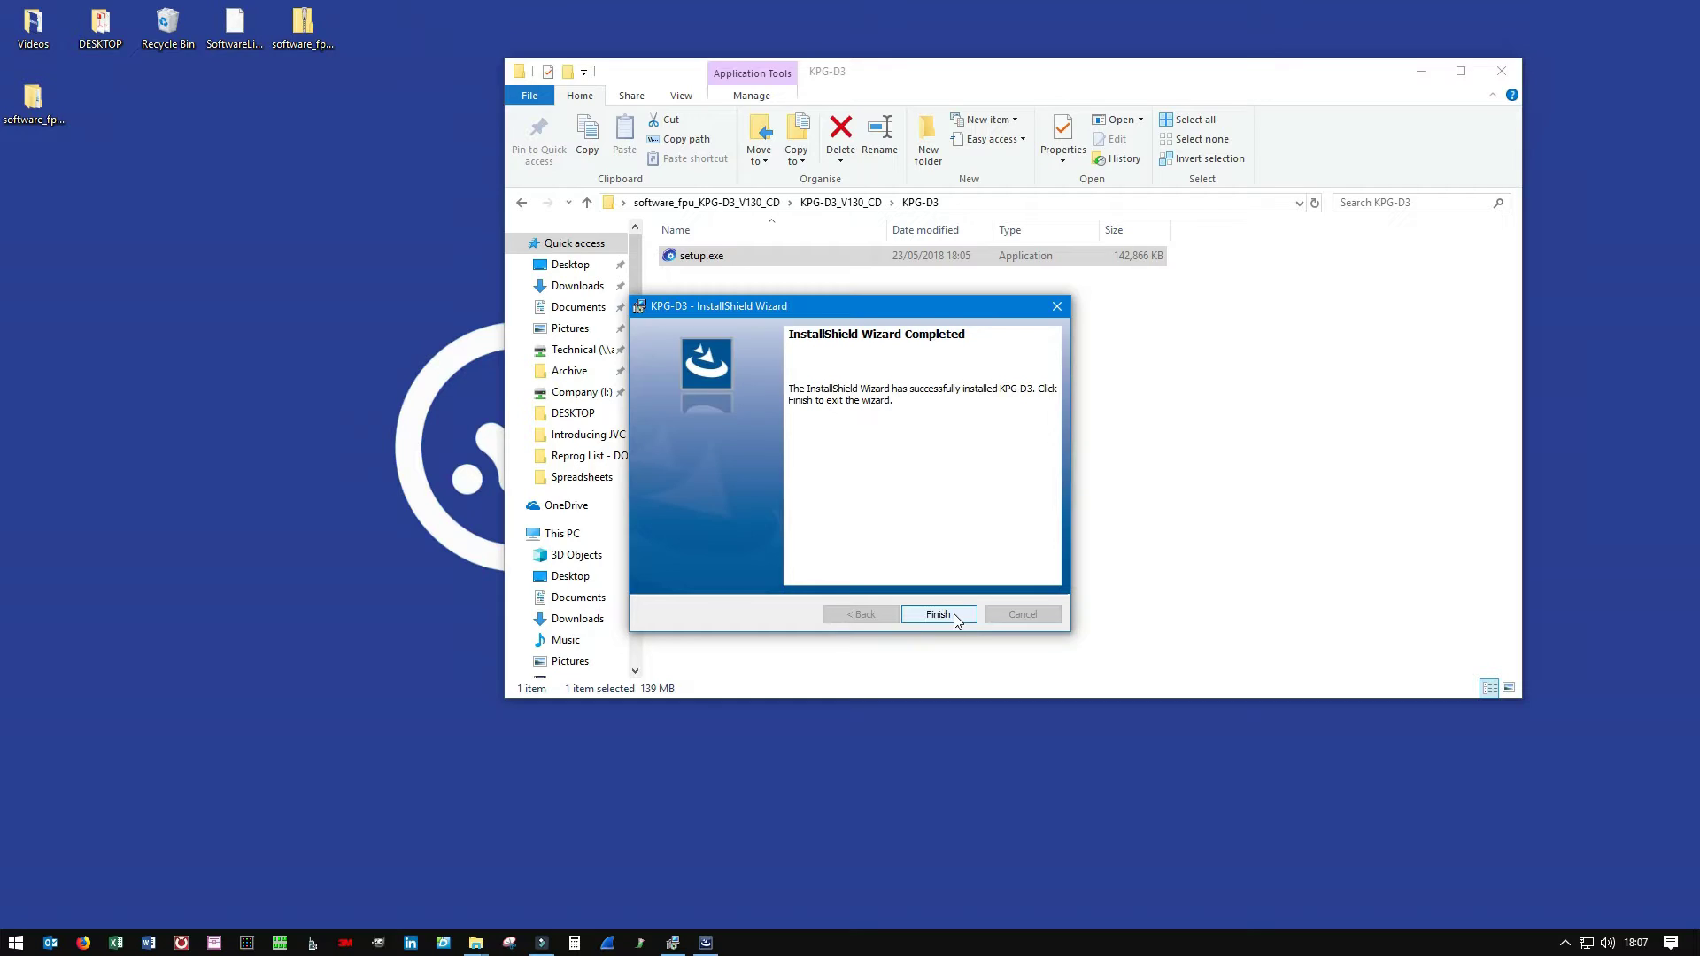
left_click(938, 615)
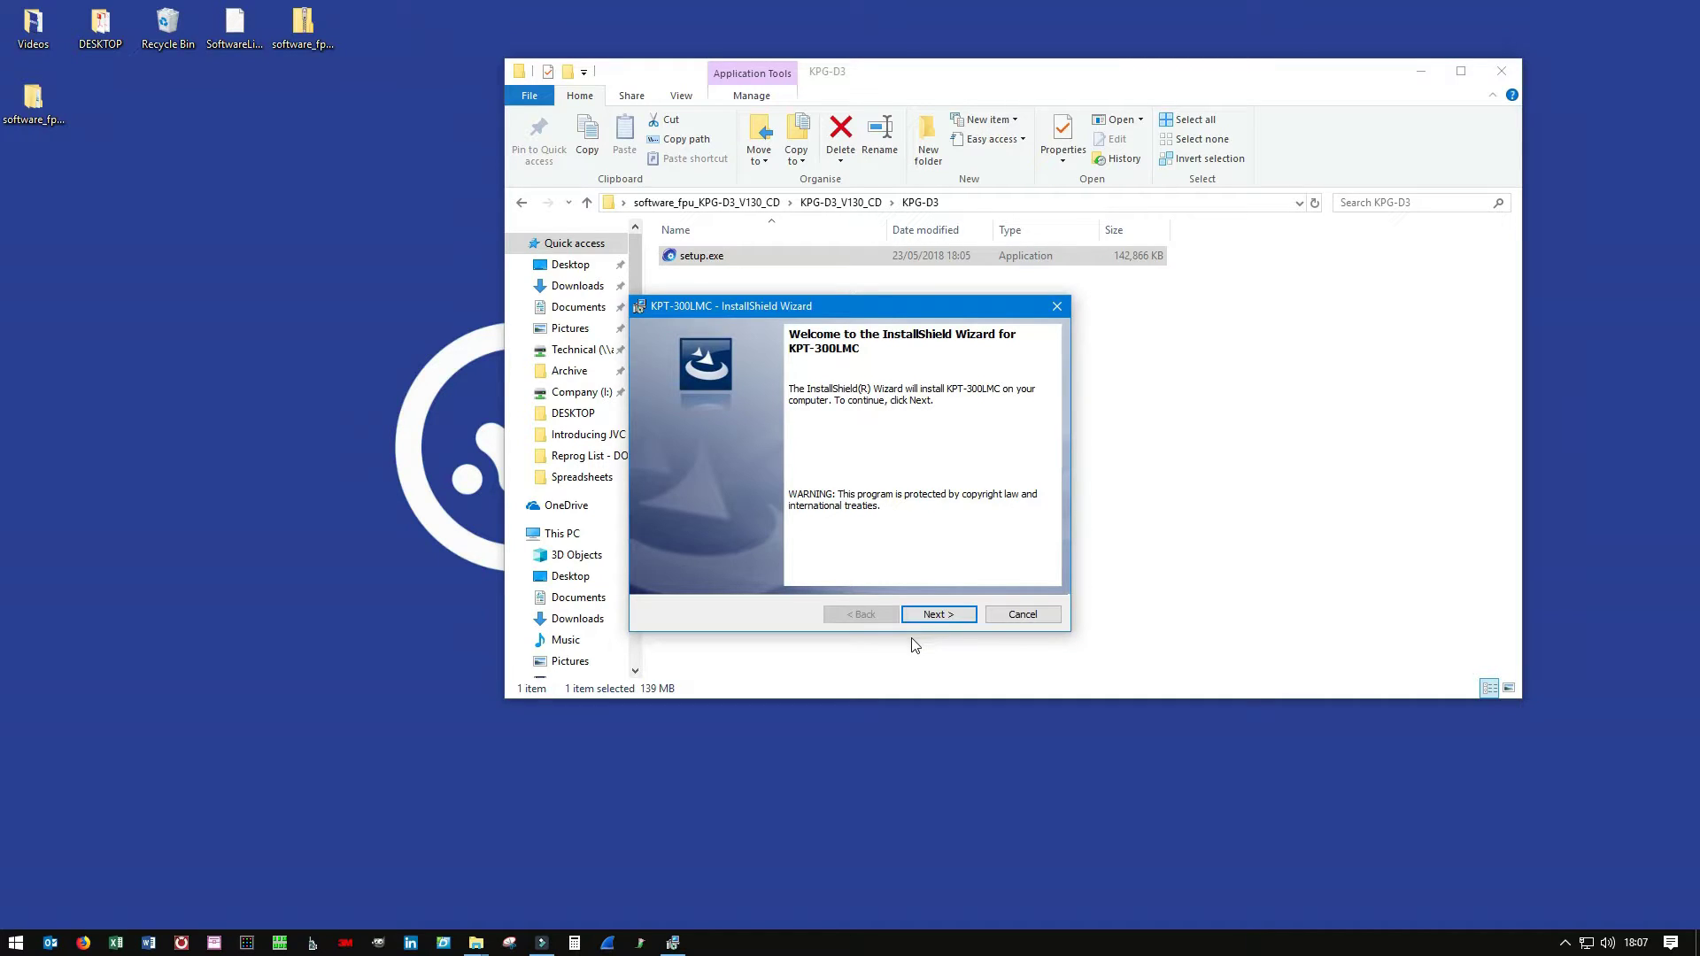
Cancel the KPT-300LMC installer, confirm with Yes, and close it with Finish.
left_click(1027, 614)
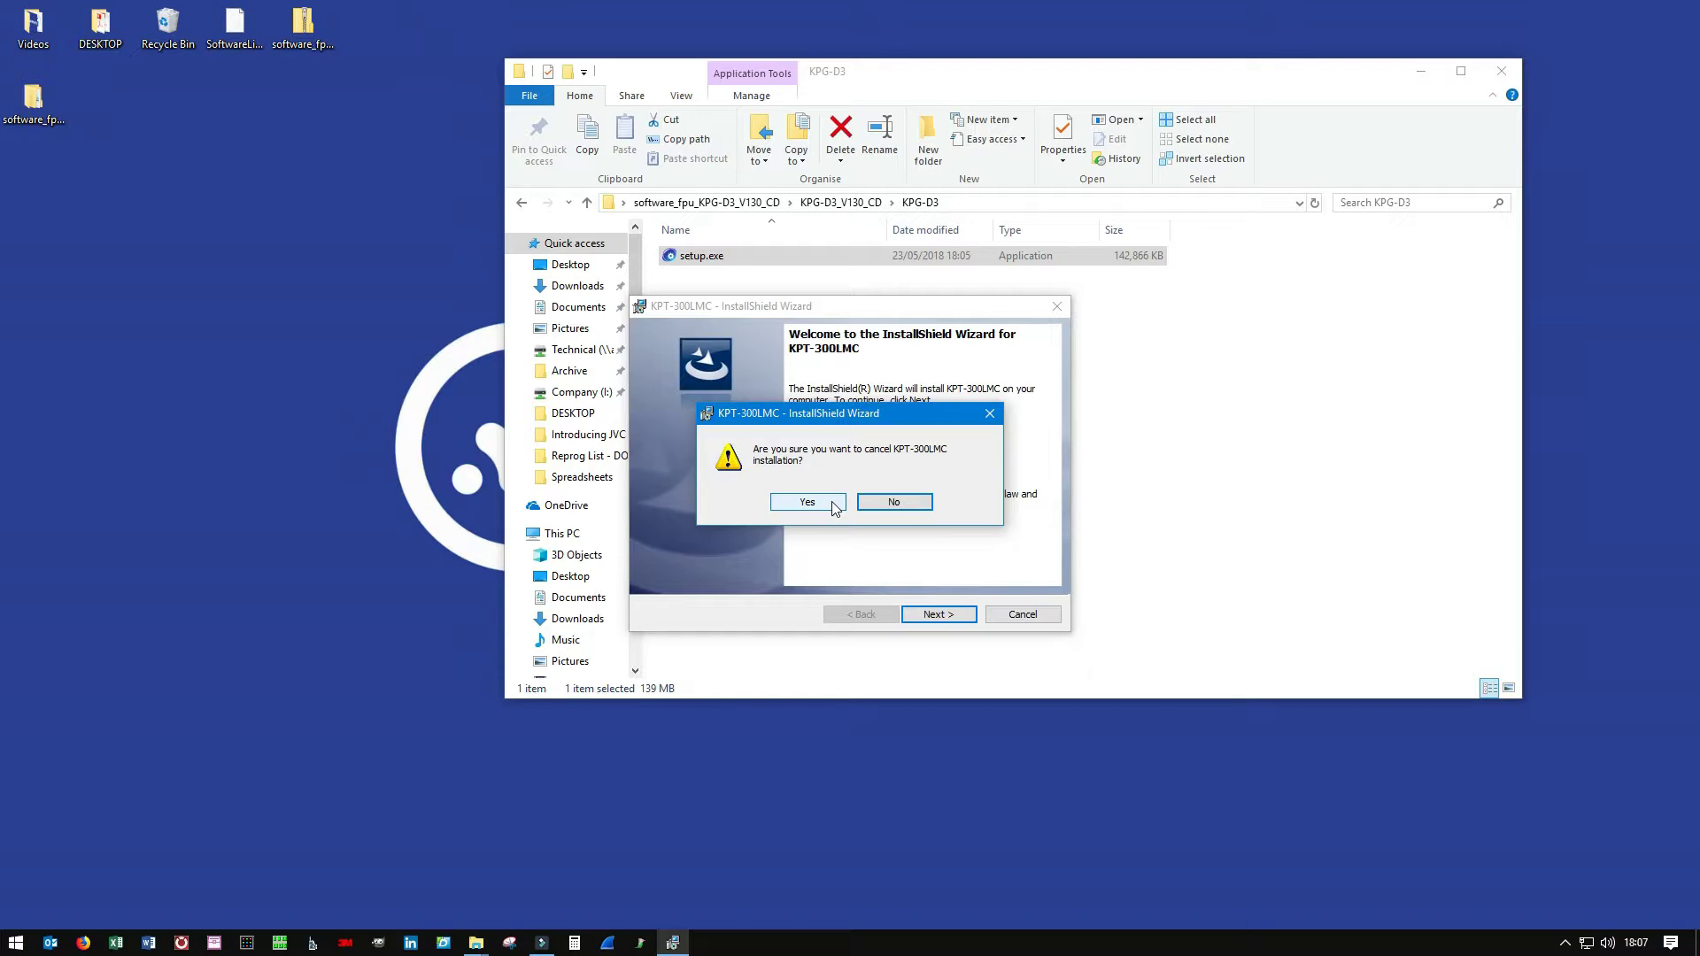
left_click(833, 505)
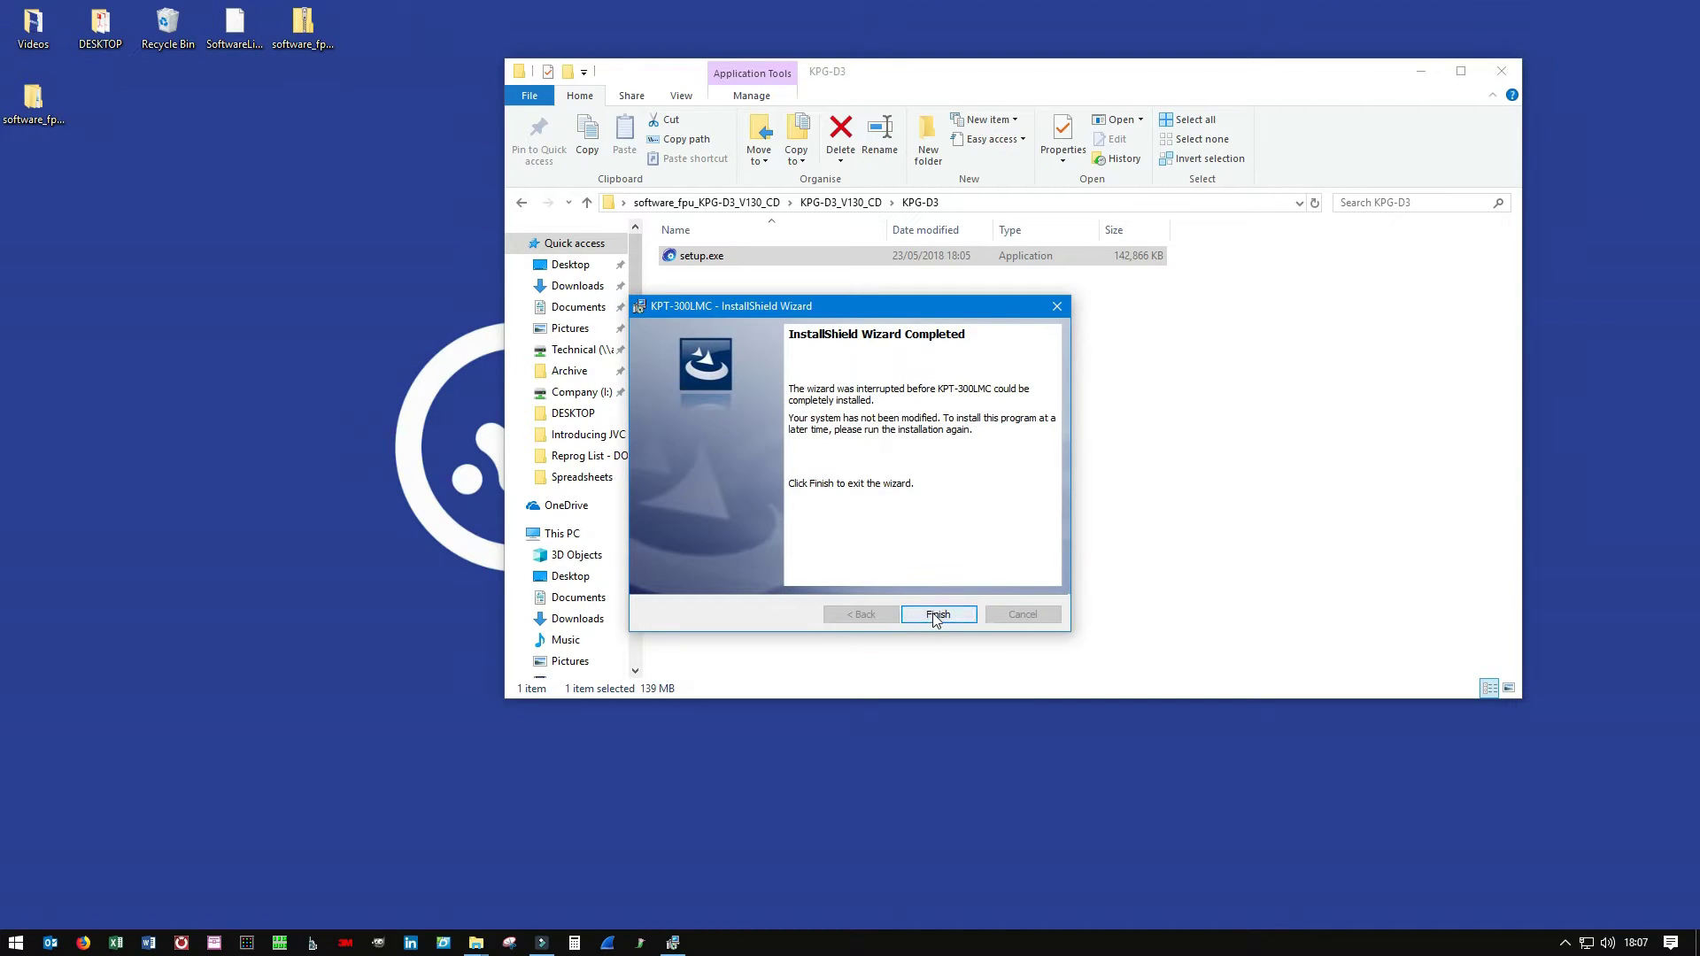
left_click(935, 617)
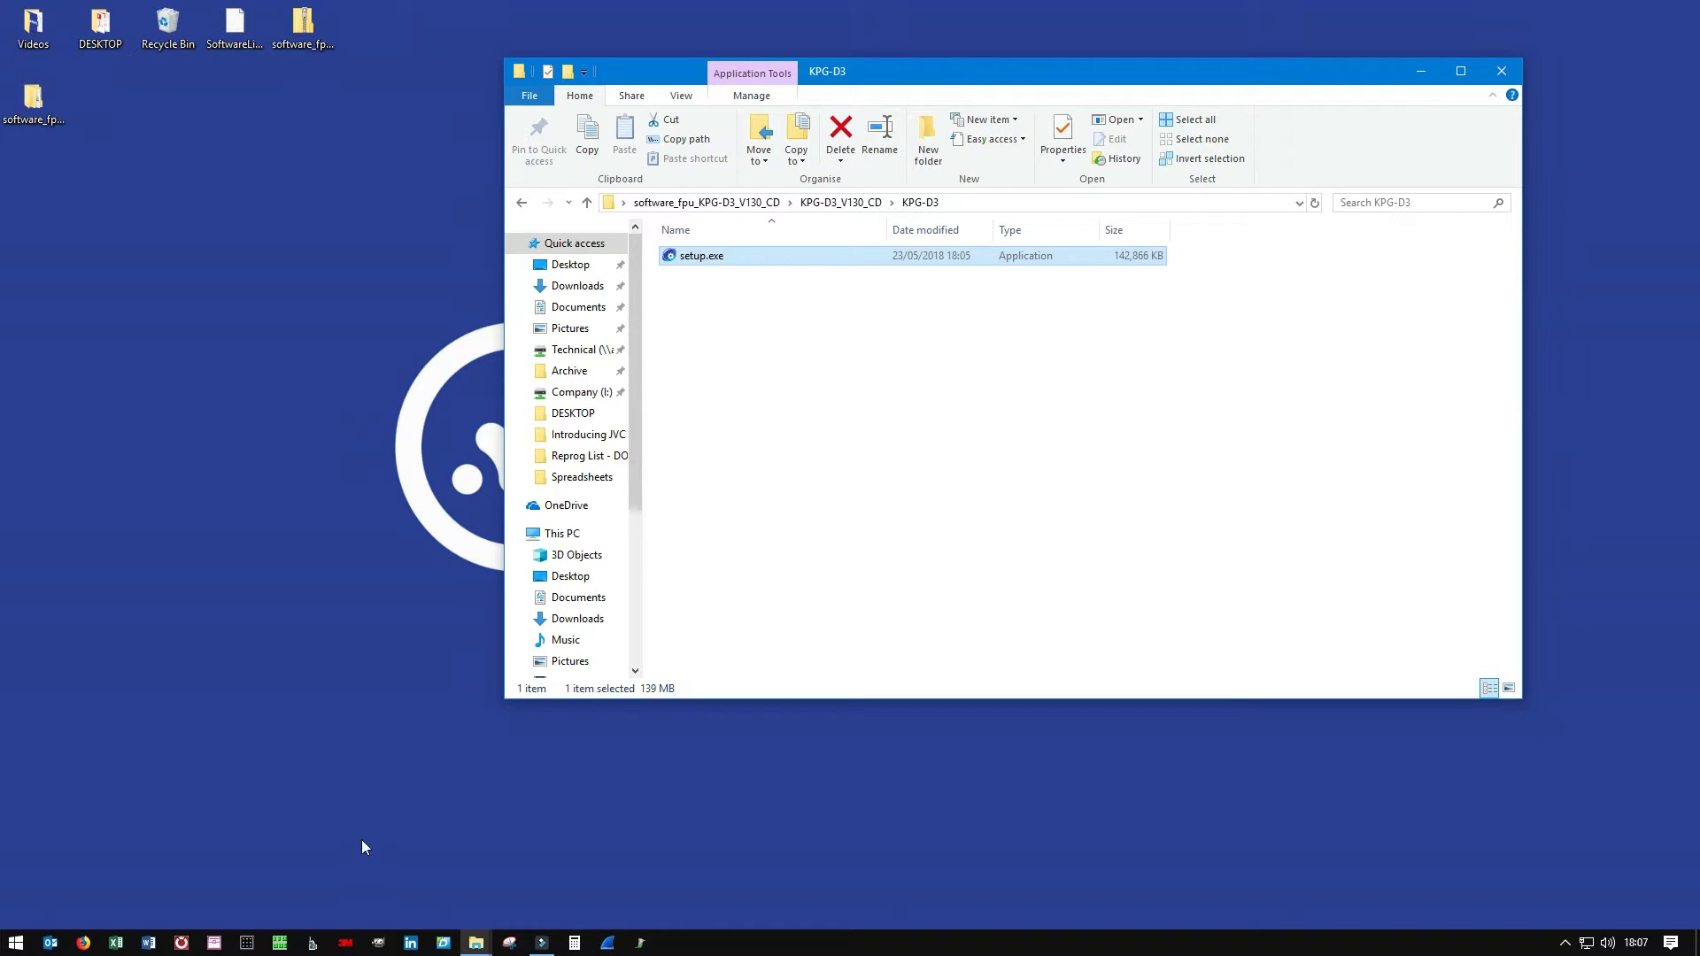
Launch KPG-D3 from the Kenwood Fpu group in All apps, getting a 'not authenticated' error.
left_click(16, 942)
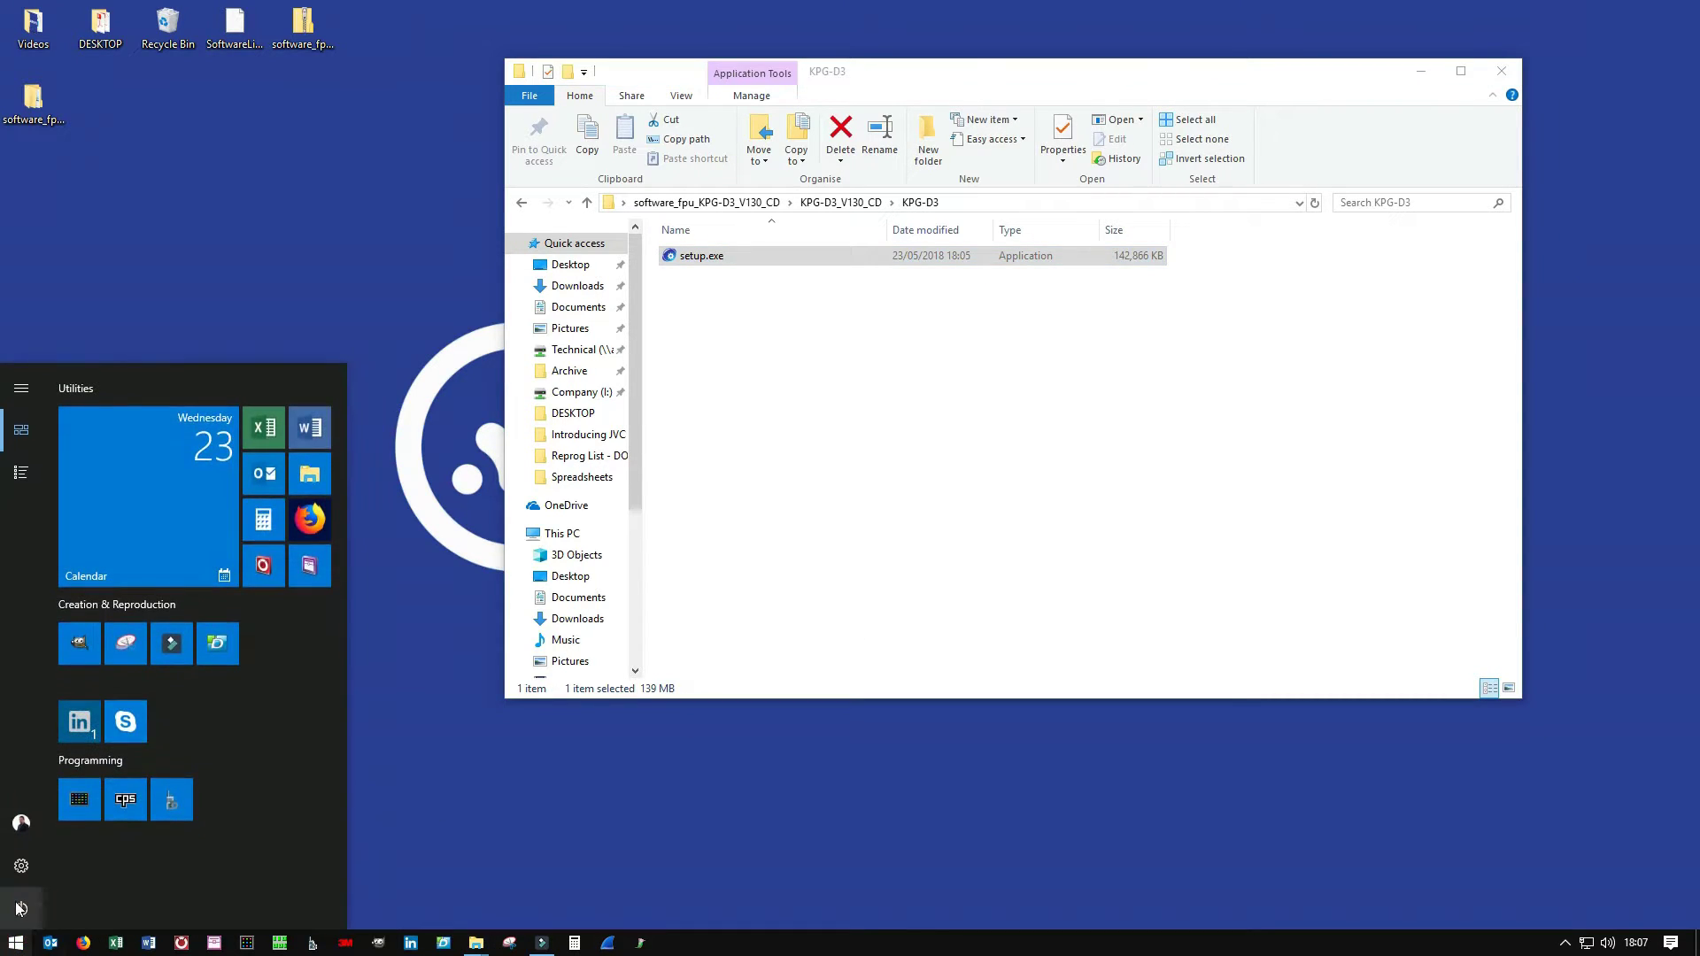
left_click(20, 473)
scroll(165, 828, "down", 5)
scroll(162, 834, "down", 8)
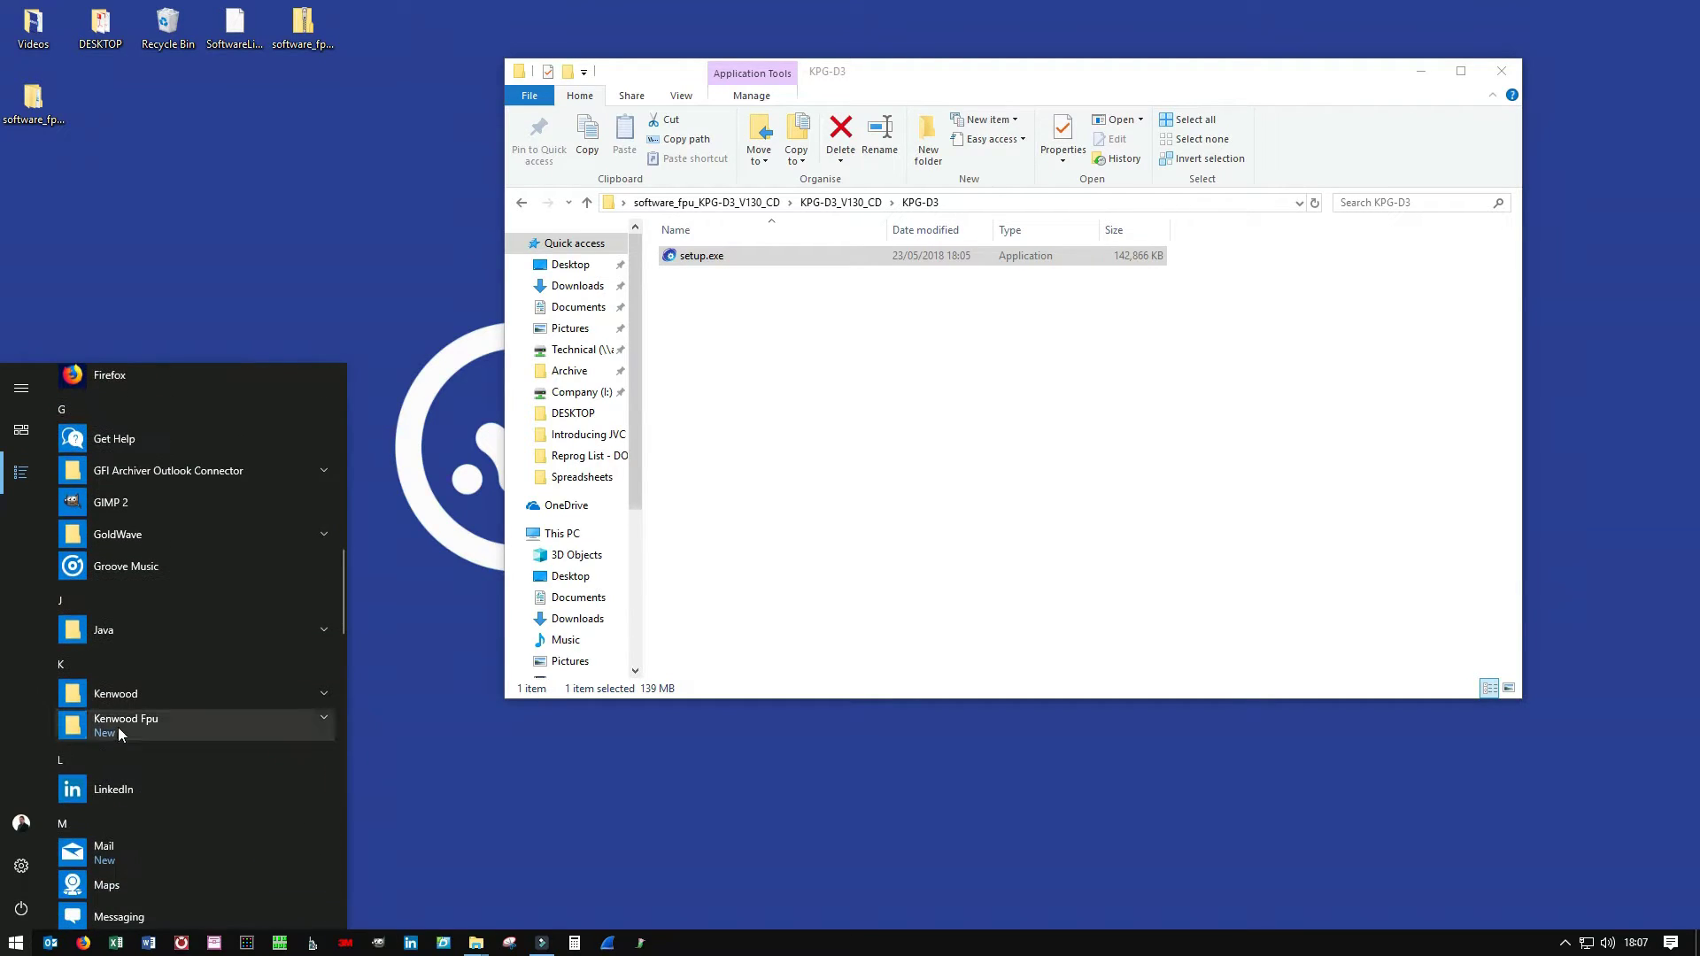
left_click(115, 729)
scroll(133, 771, "down", 4)
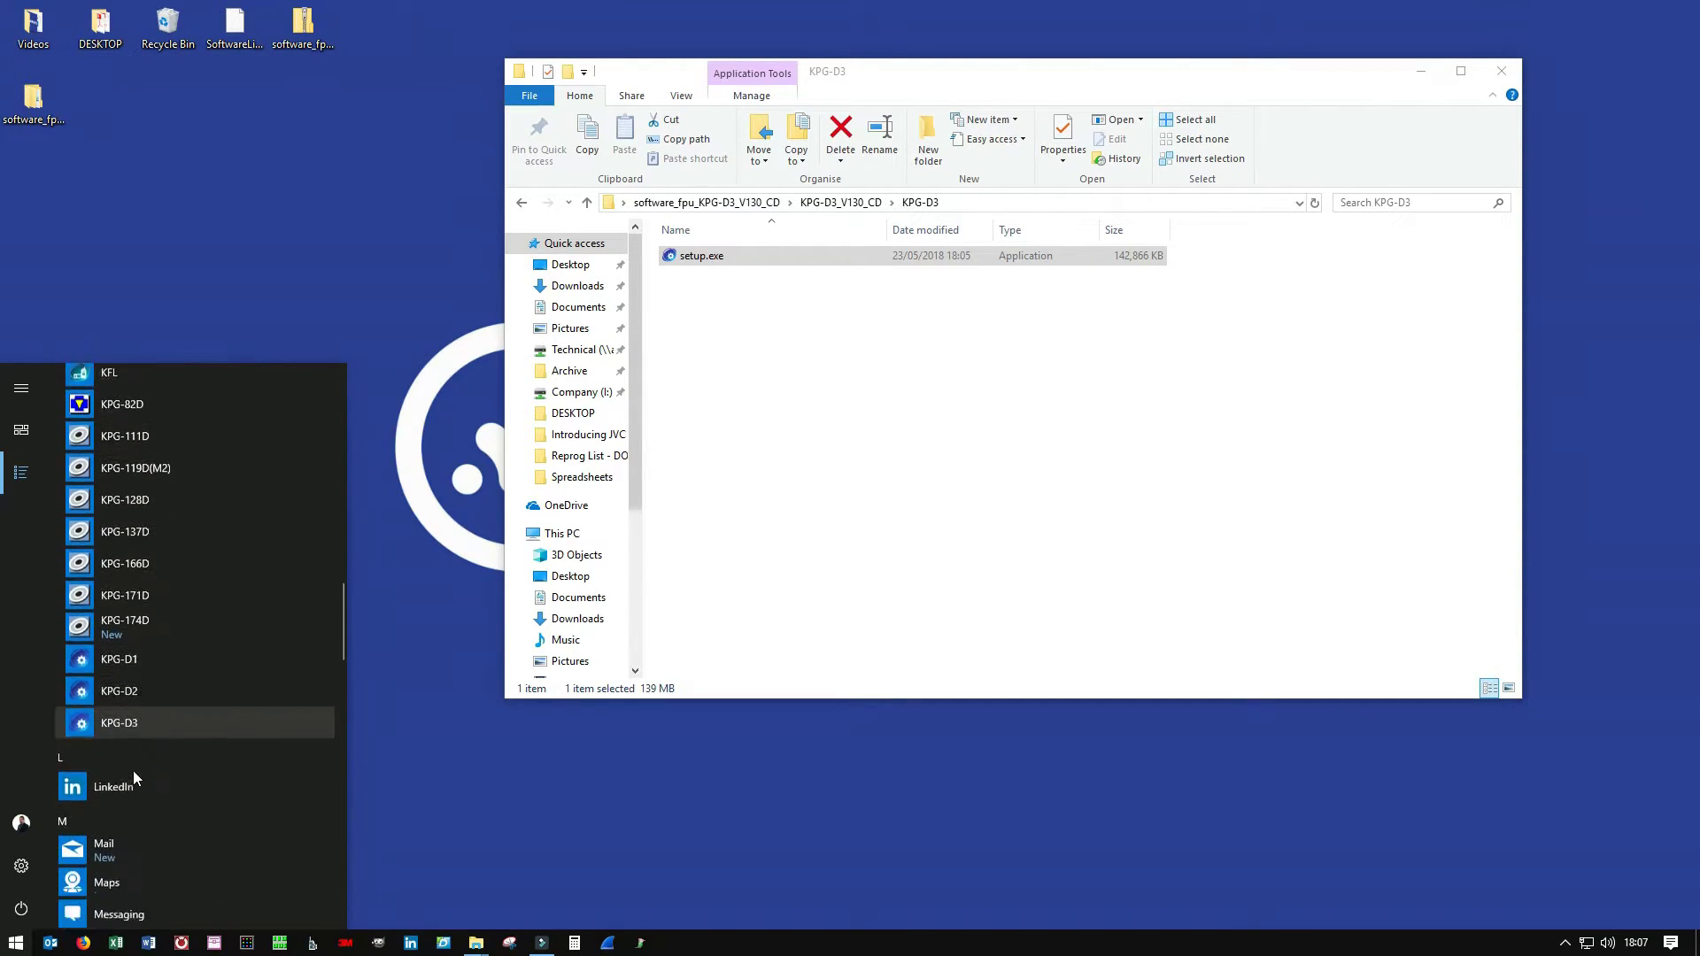
scroll(133, 770, "down", 1)
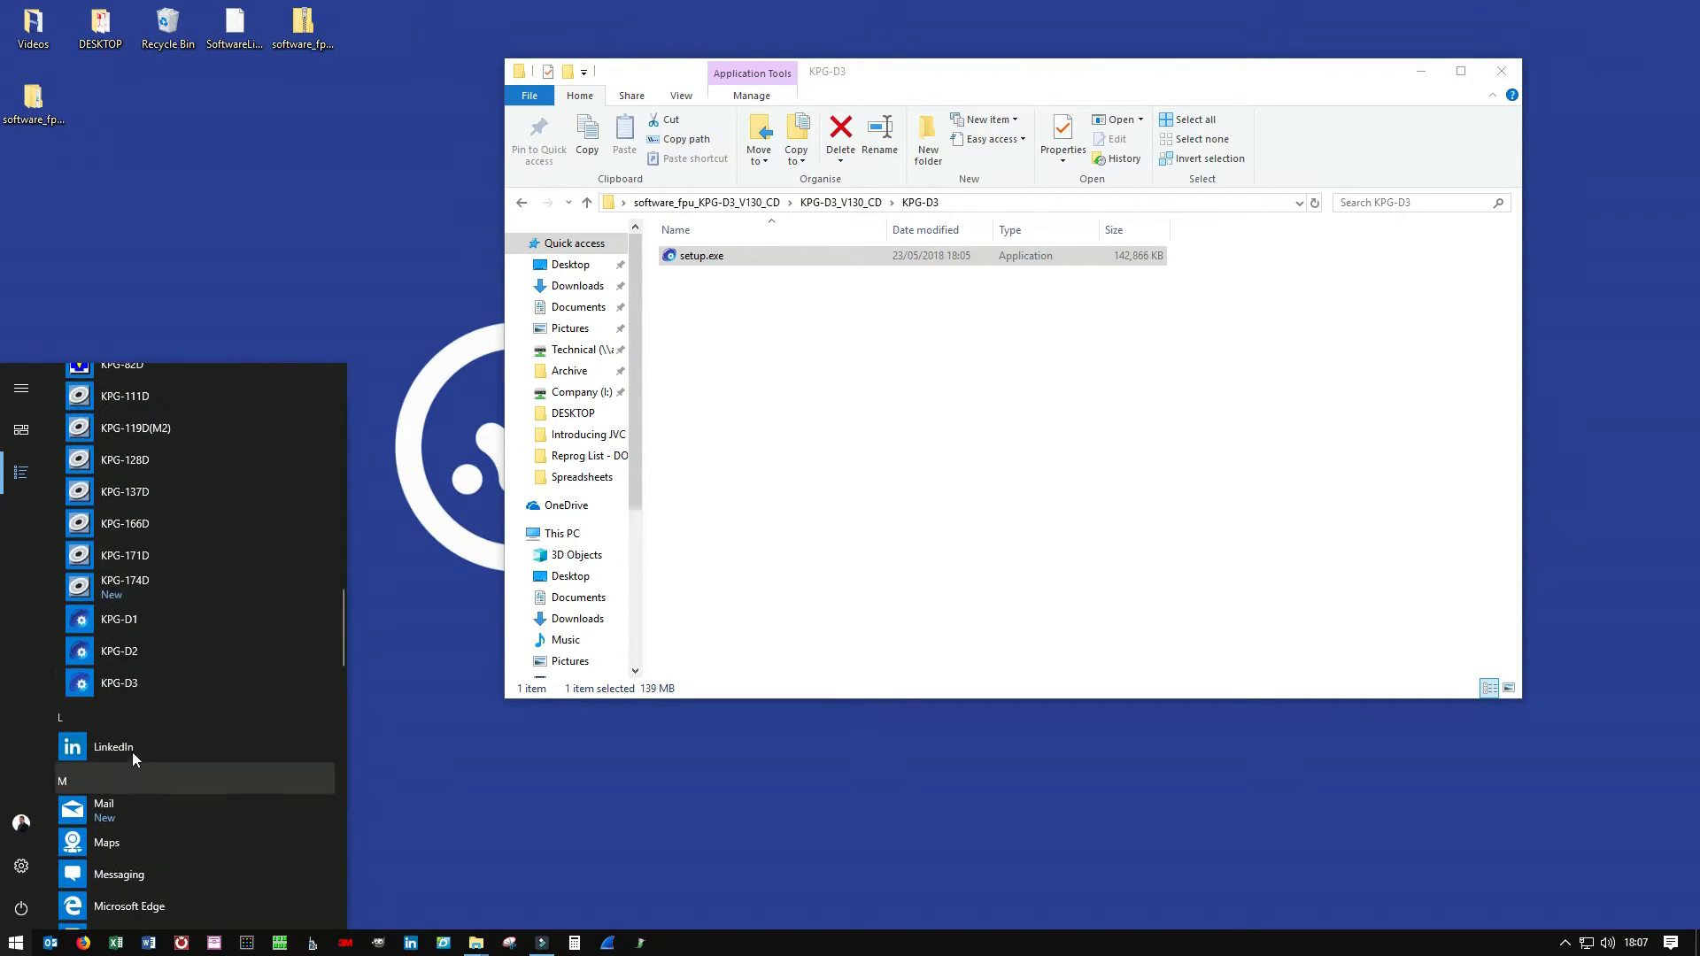
left_click(125, 685)
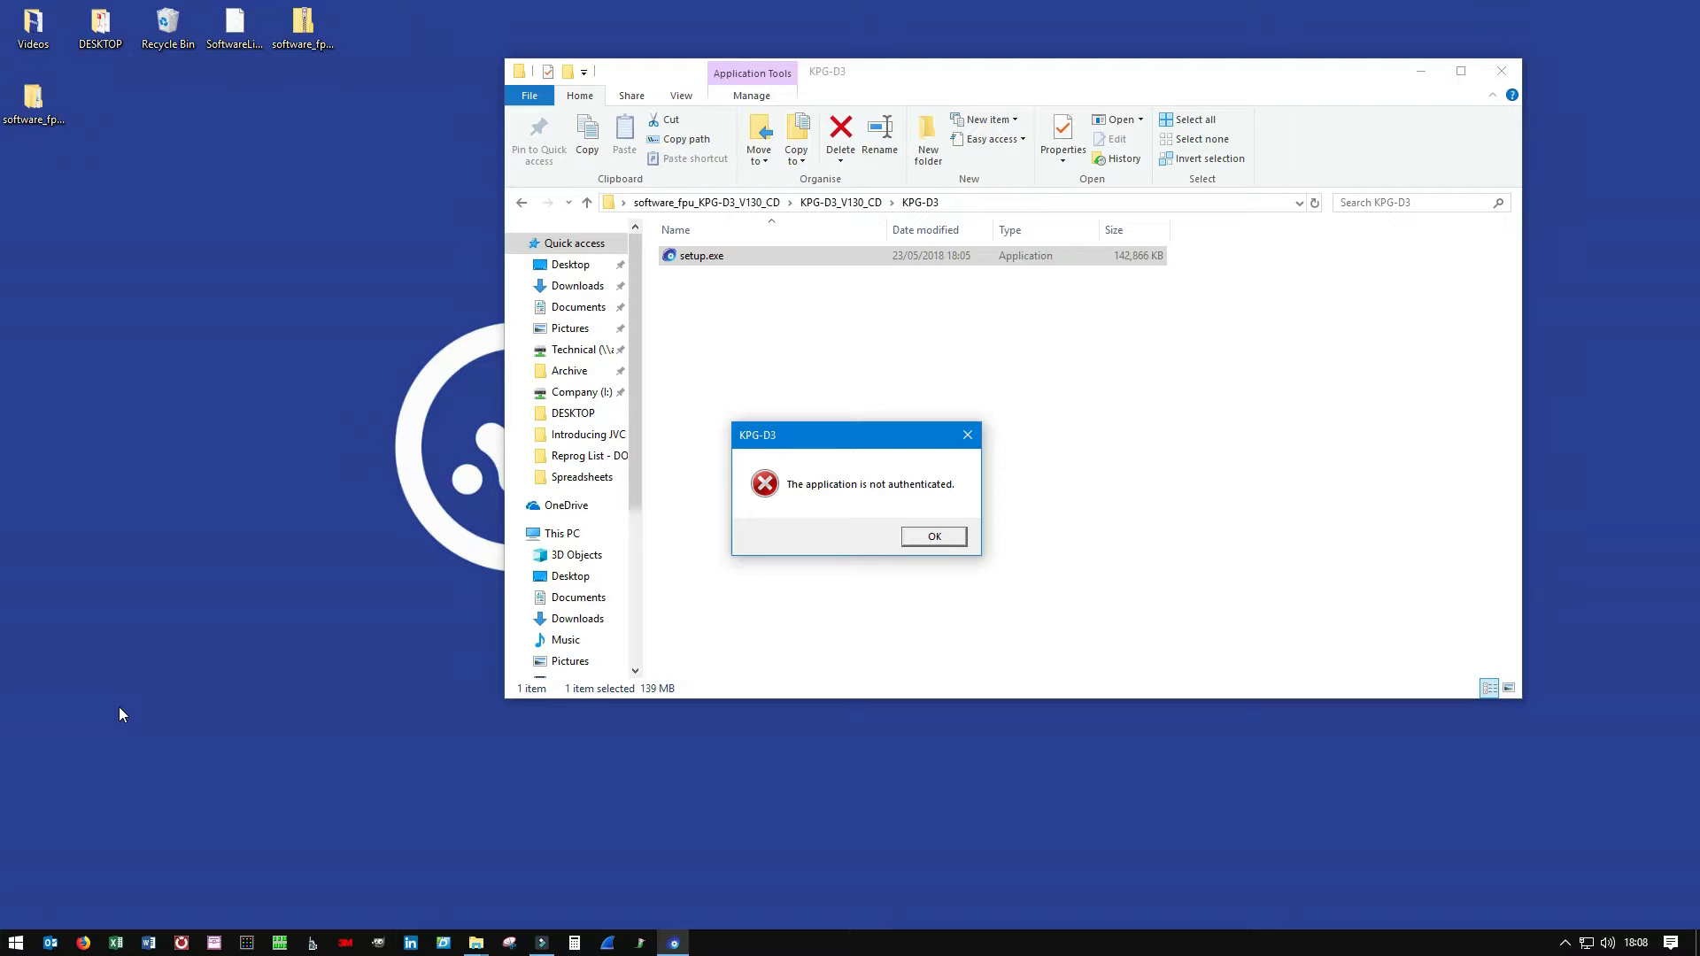
Dismiss the error and run setup.exe from the KPT-300LMC_V116 folder.
left_click(946, 539)
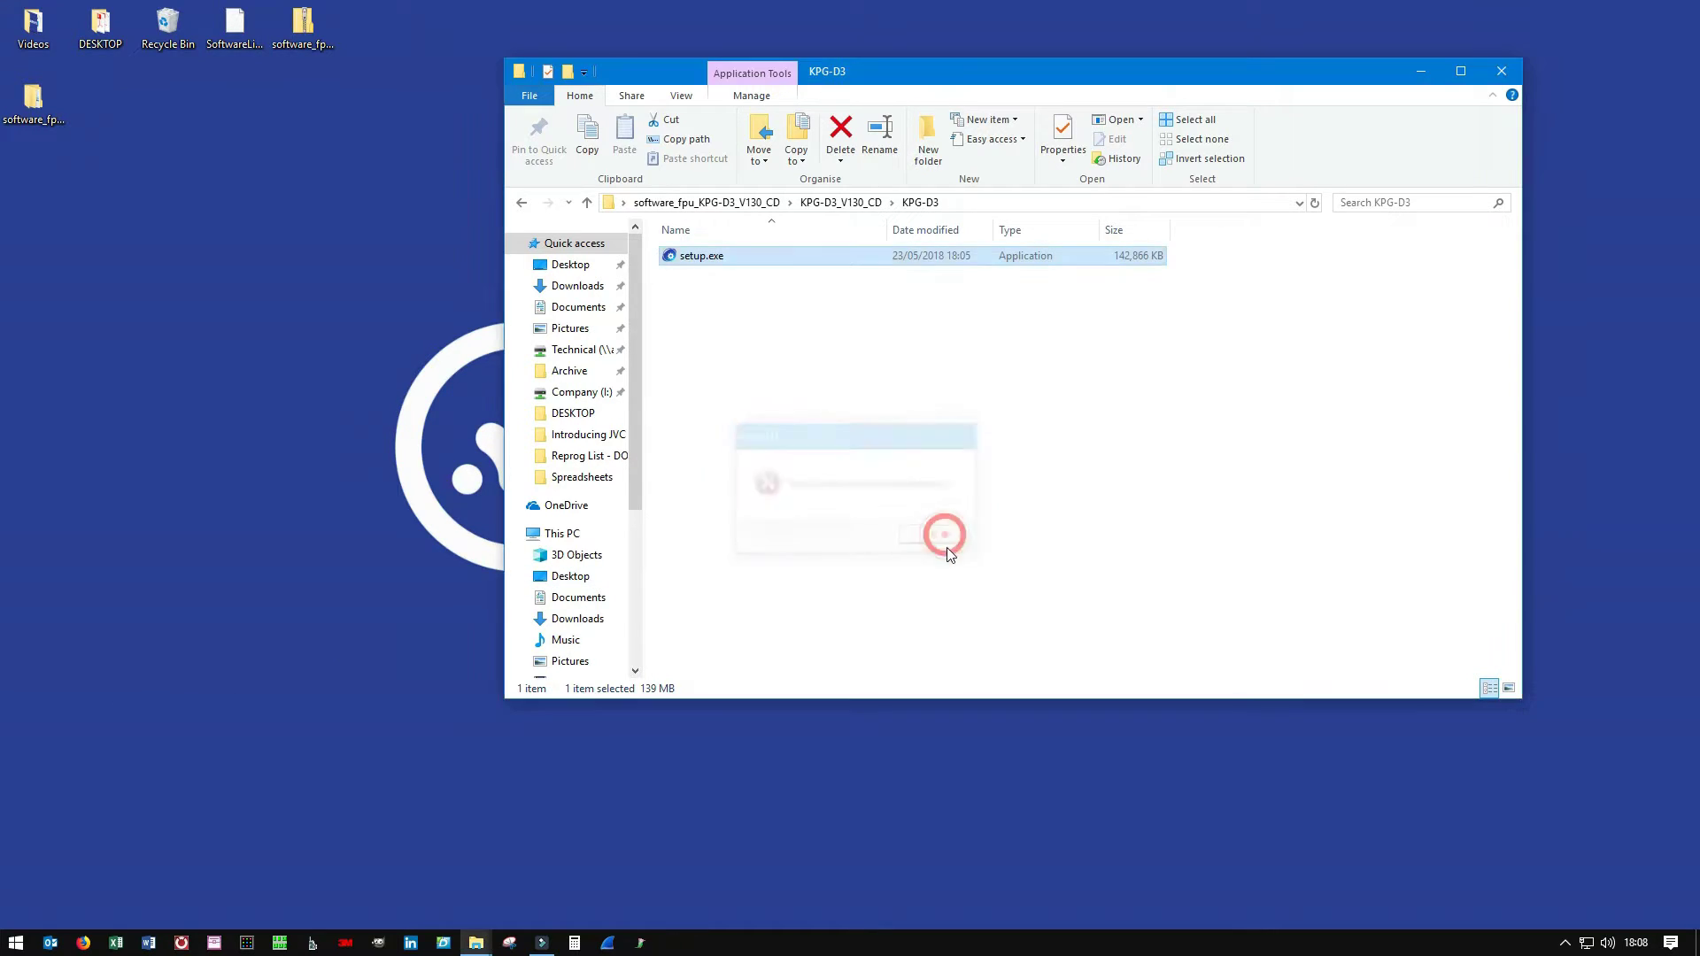
left_click(522, 206)
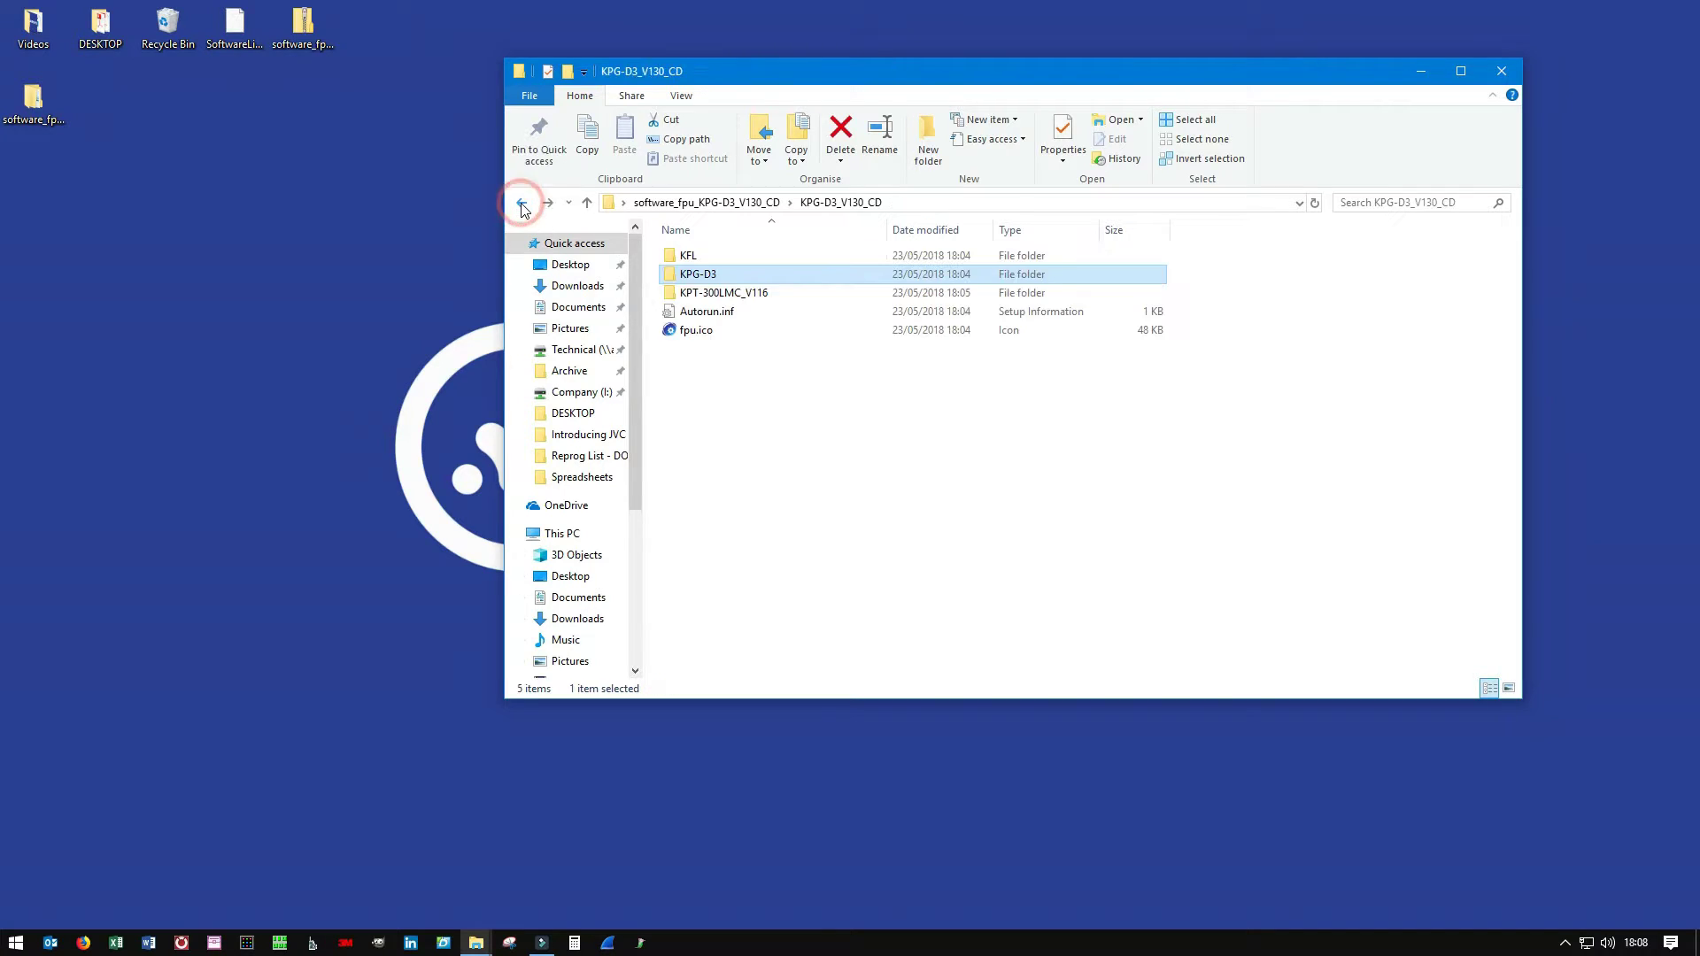
double_click(742, 293)
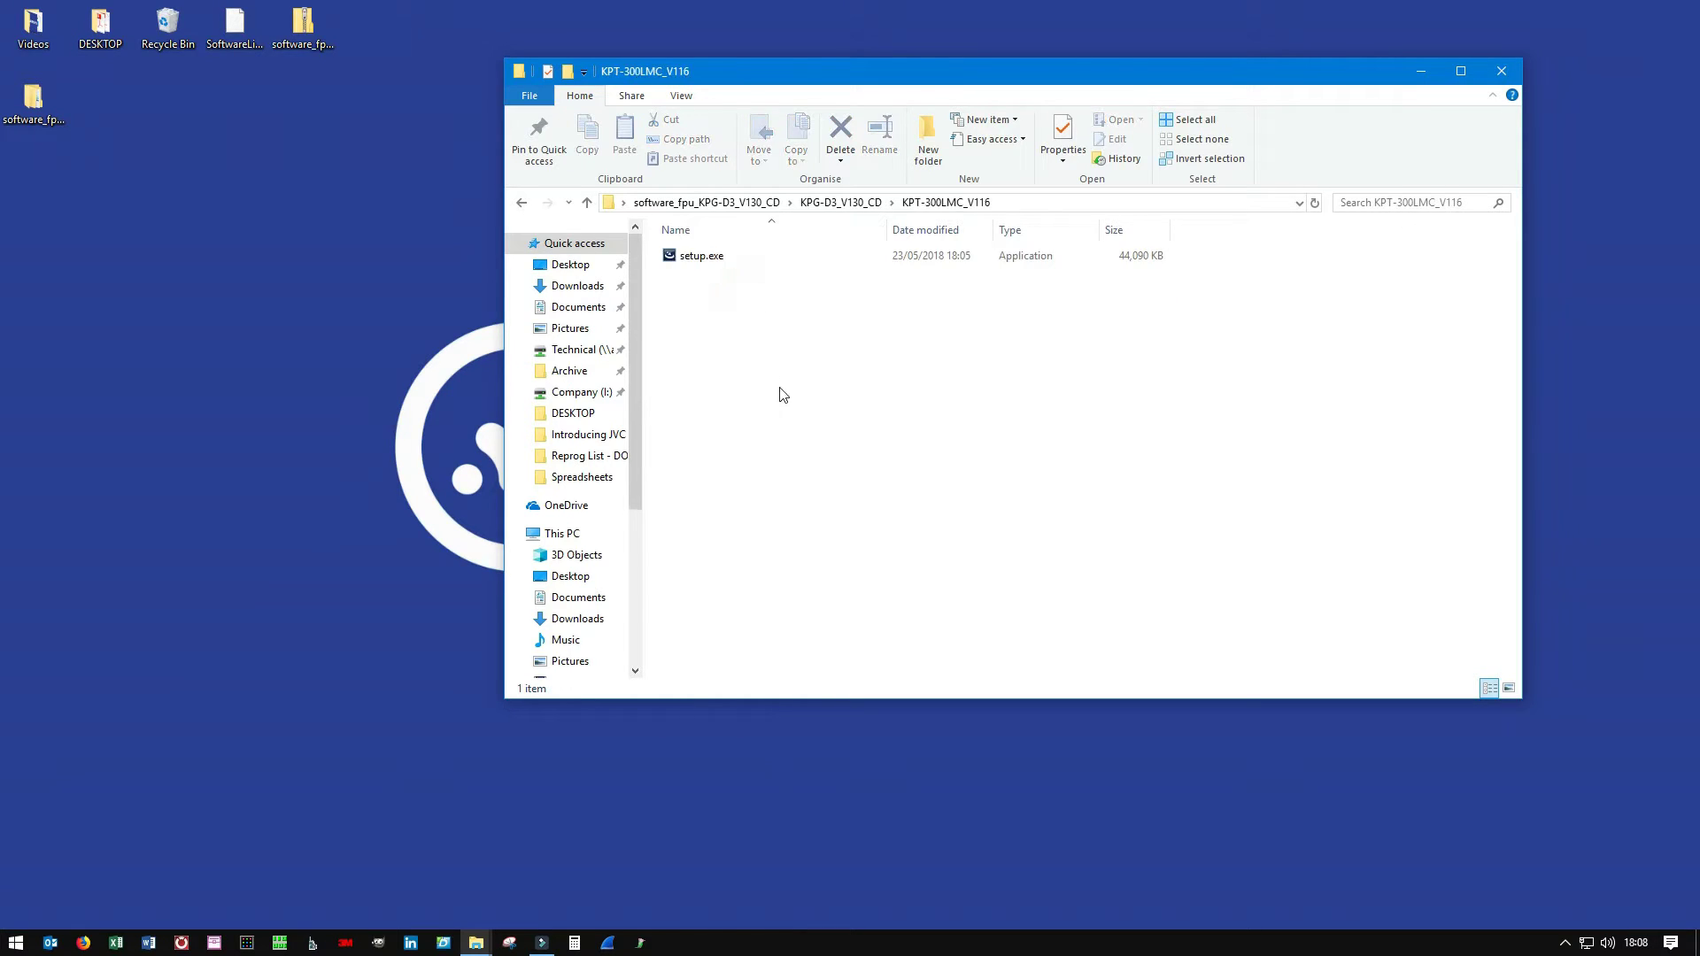
double_click(700, 261)
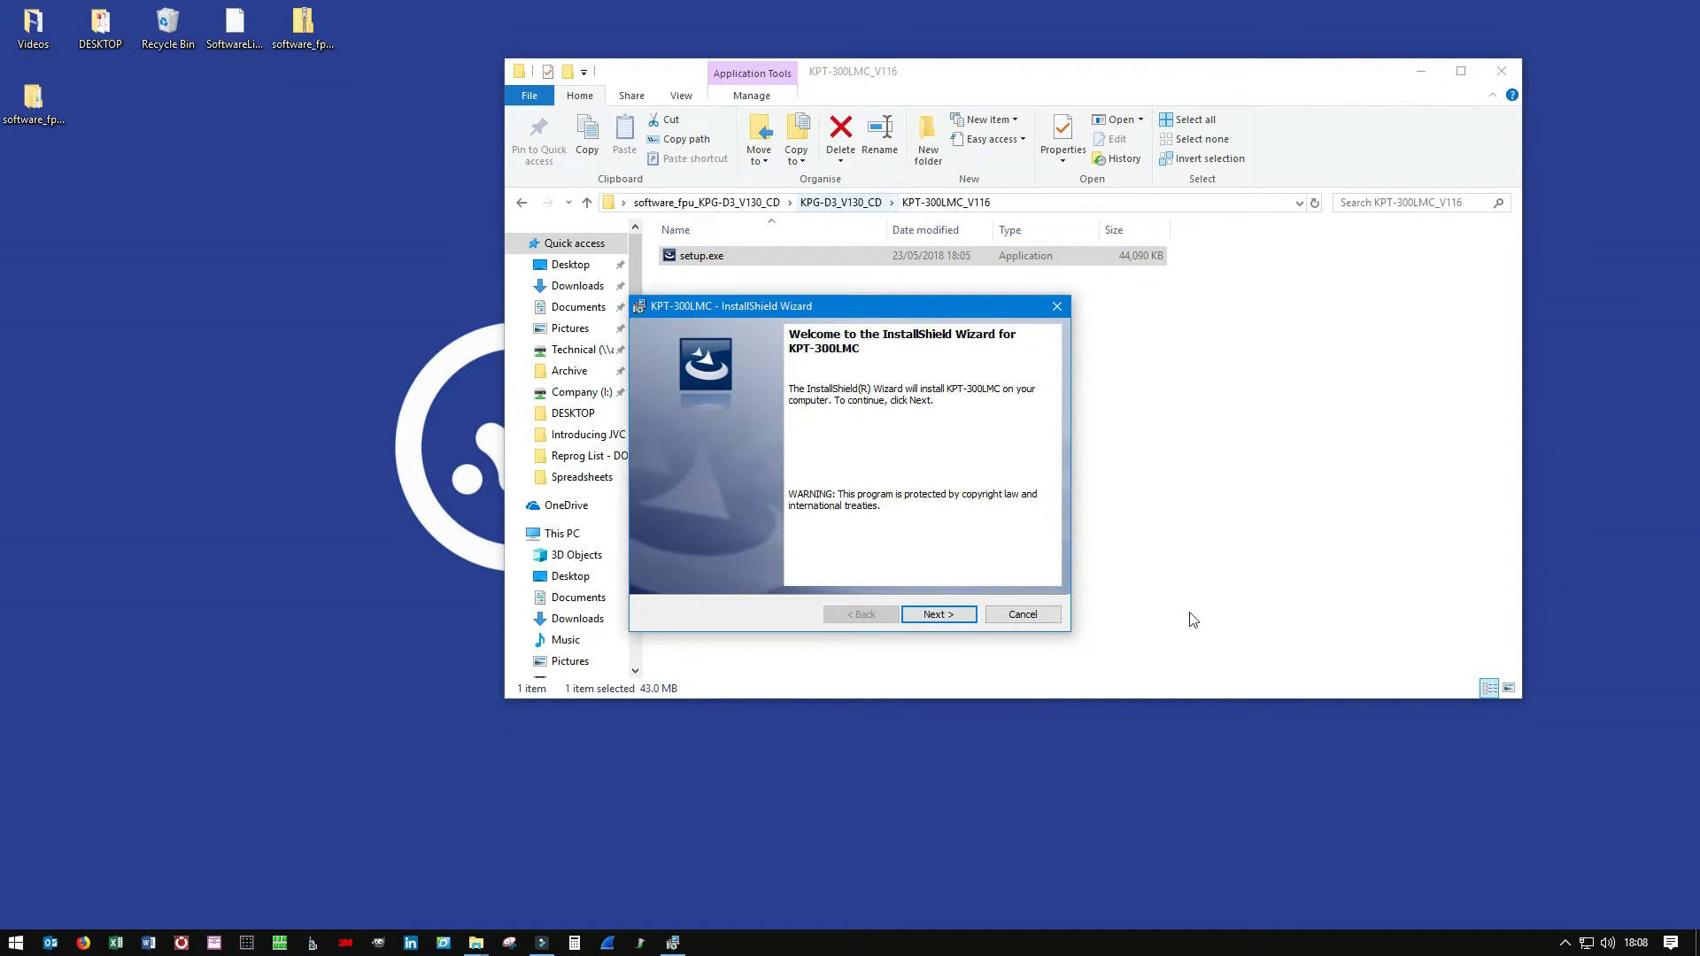
Install KPT-300LMC with organization 's', accepted licence terms and the default location.
left_click(929, 617)
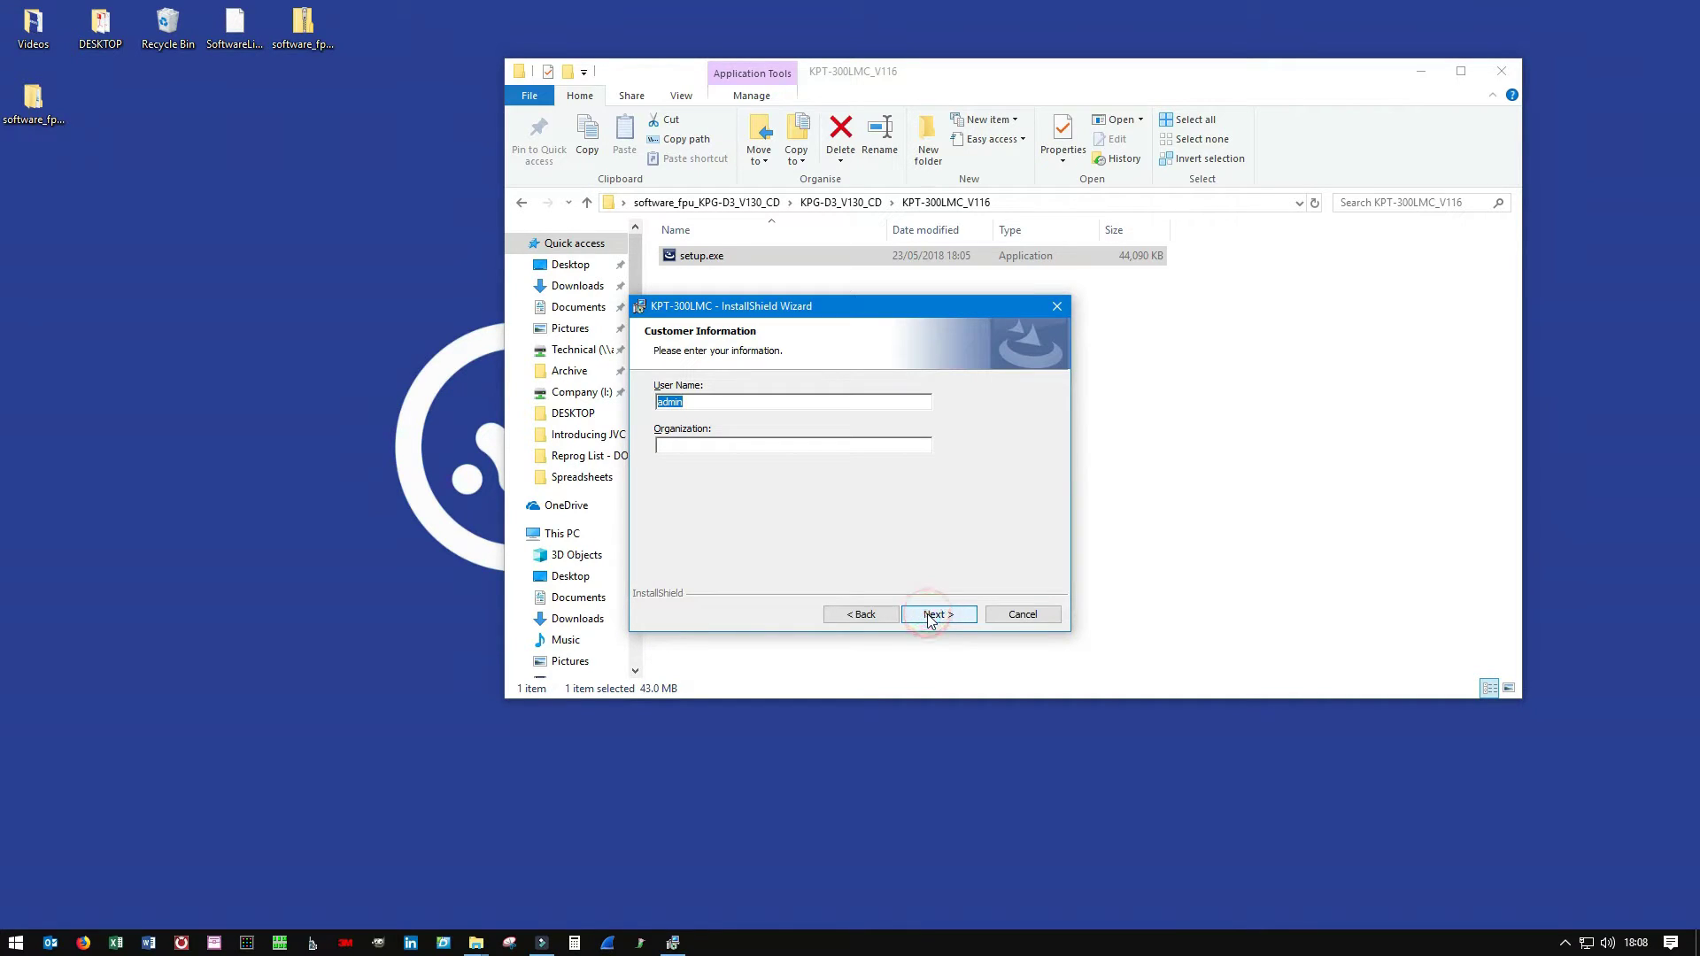
left_click(832, 442)
type("s")
left_click(934, 618)
left_click(961, 620)
left_click(797, 563)
left_click(956, 618)
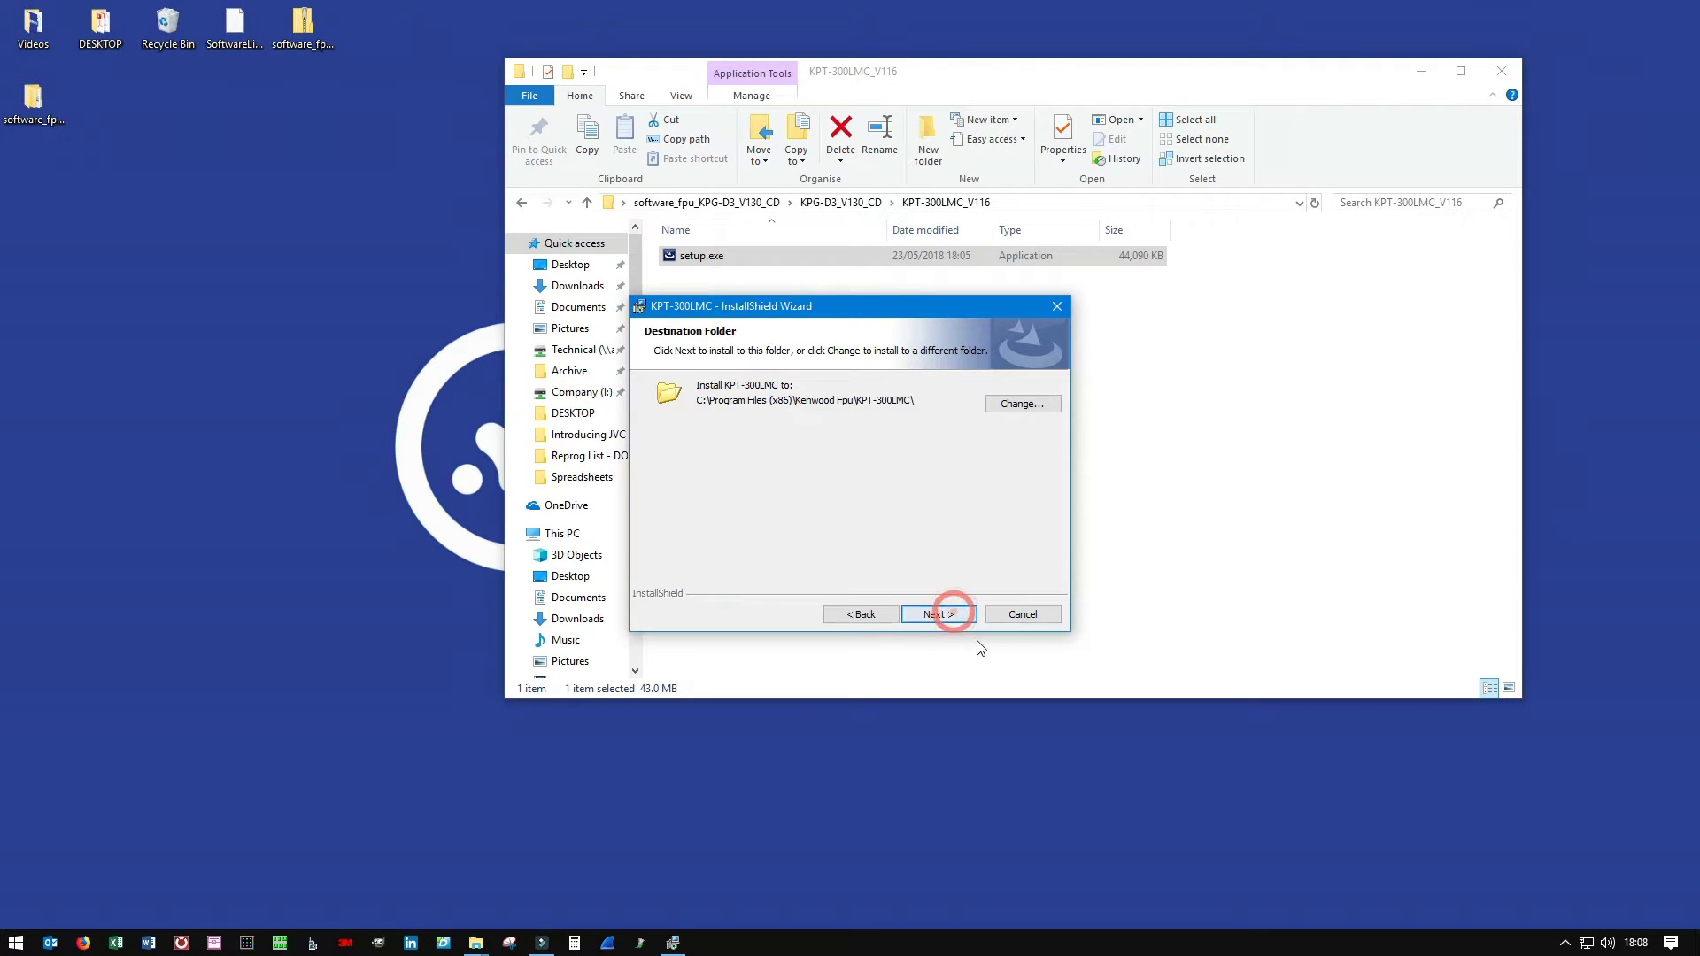
left_click(929, 618)
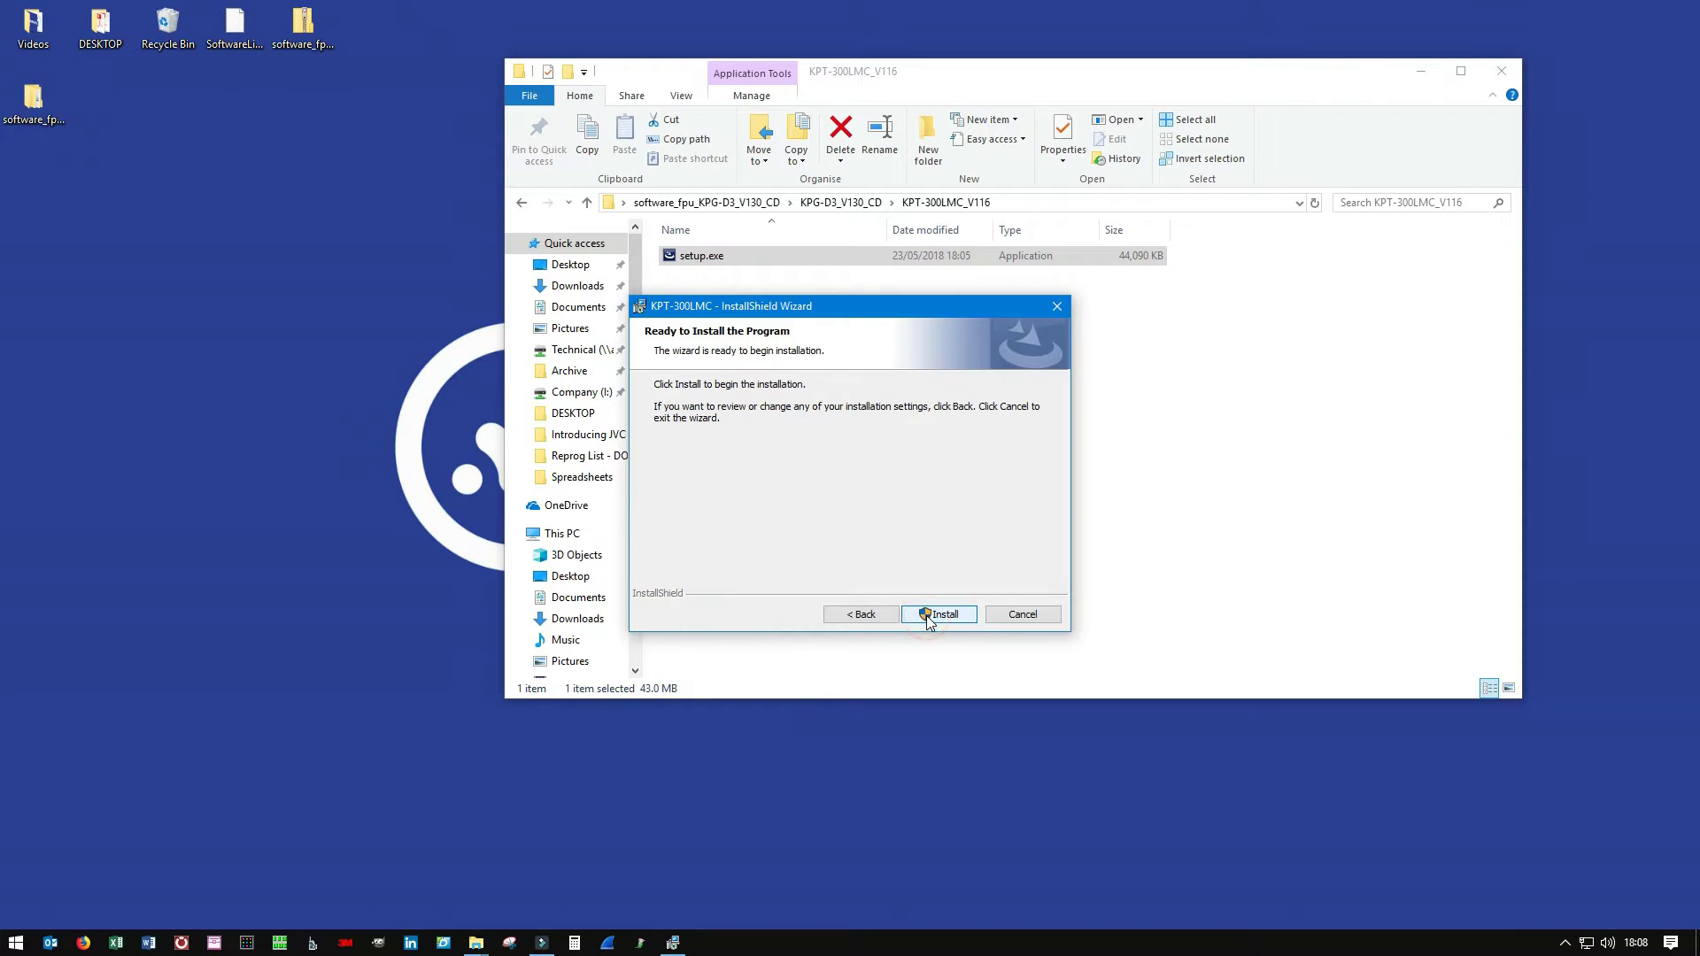
left_click(926, 614)
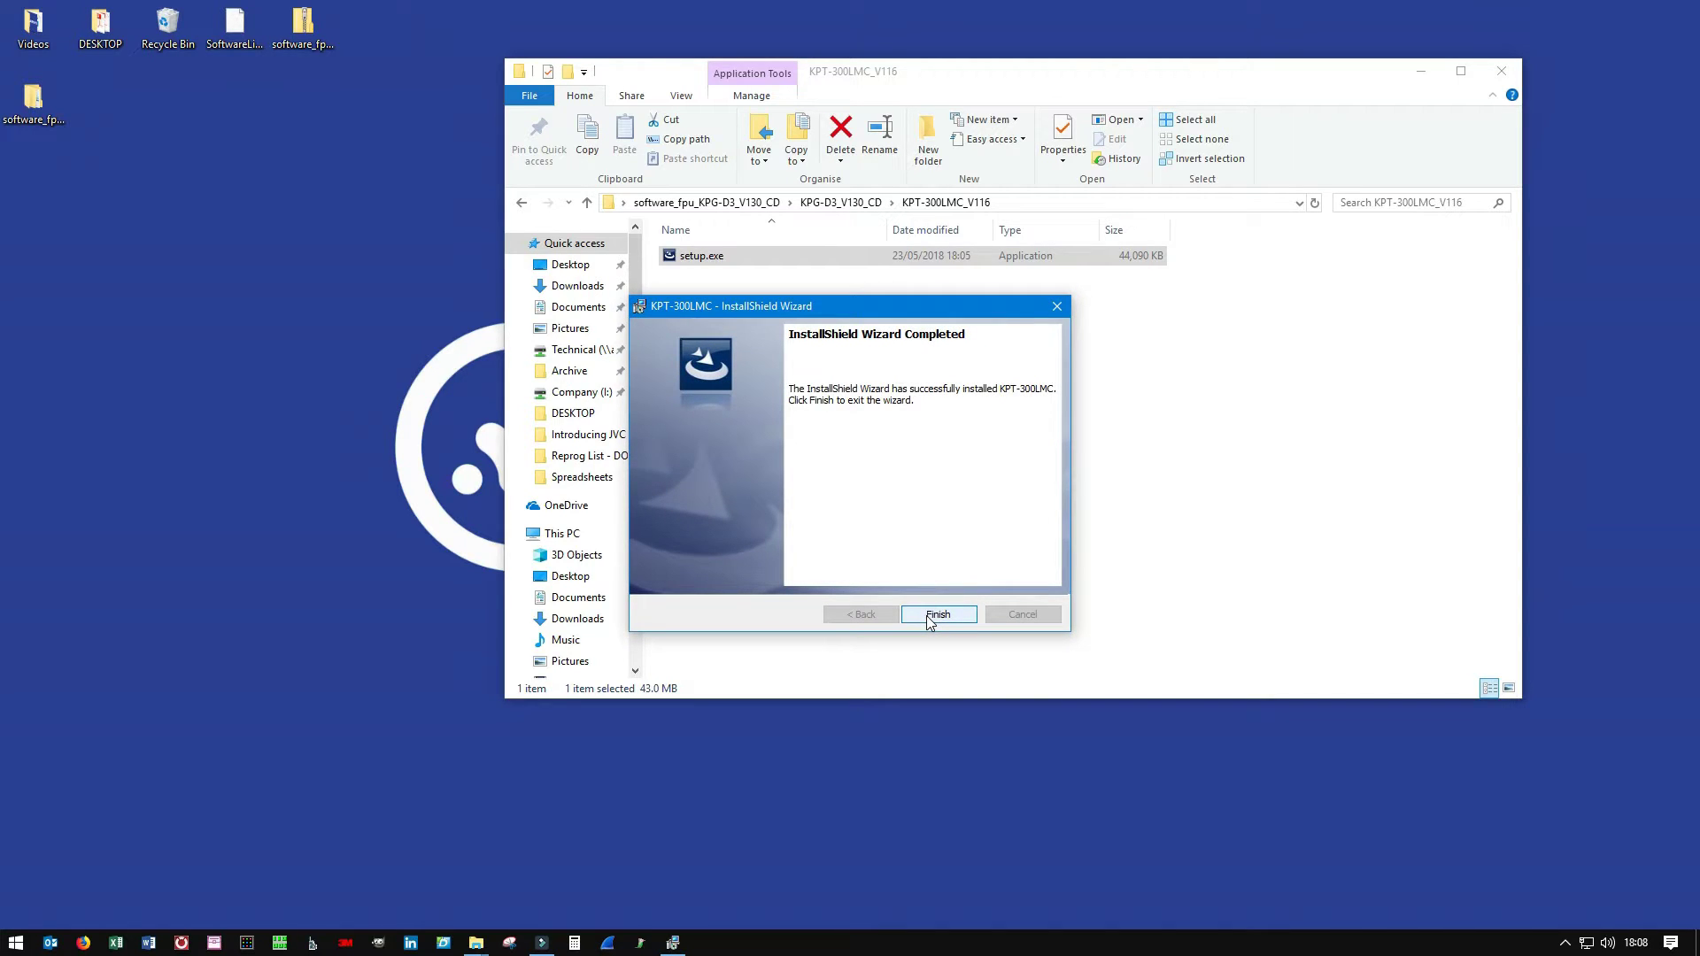
left_click(938, 614)
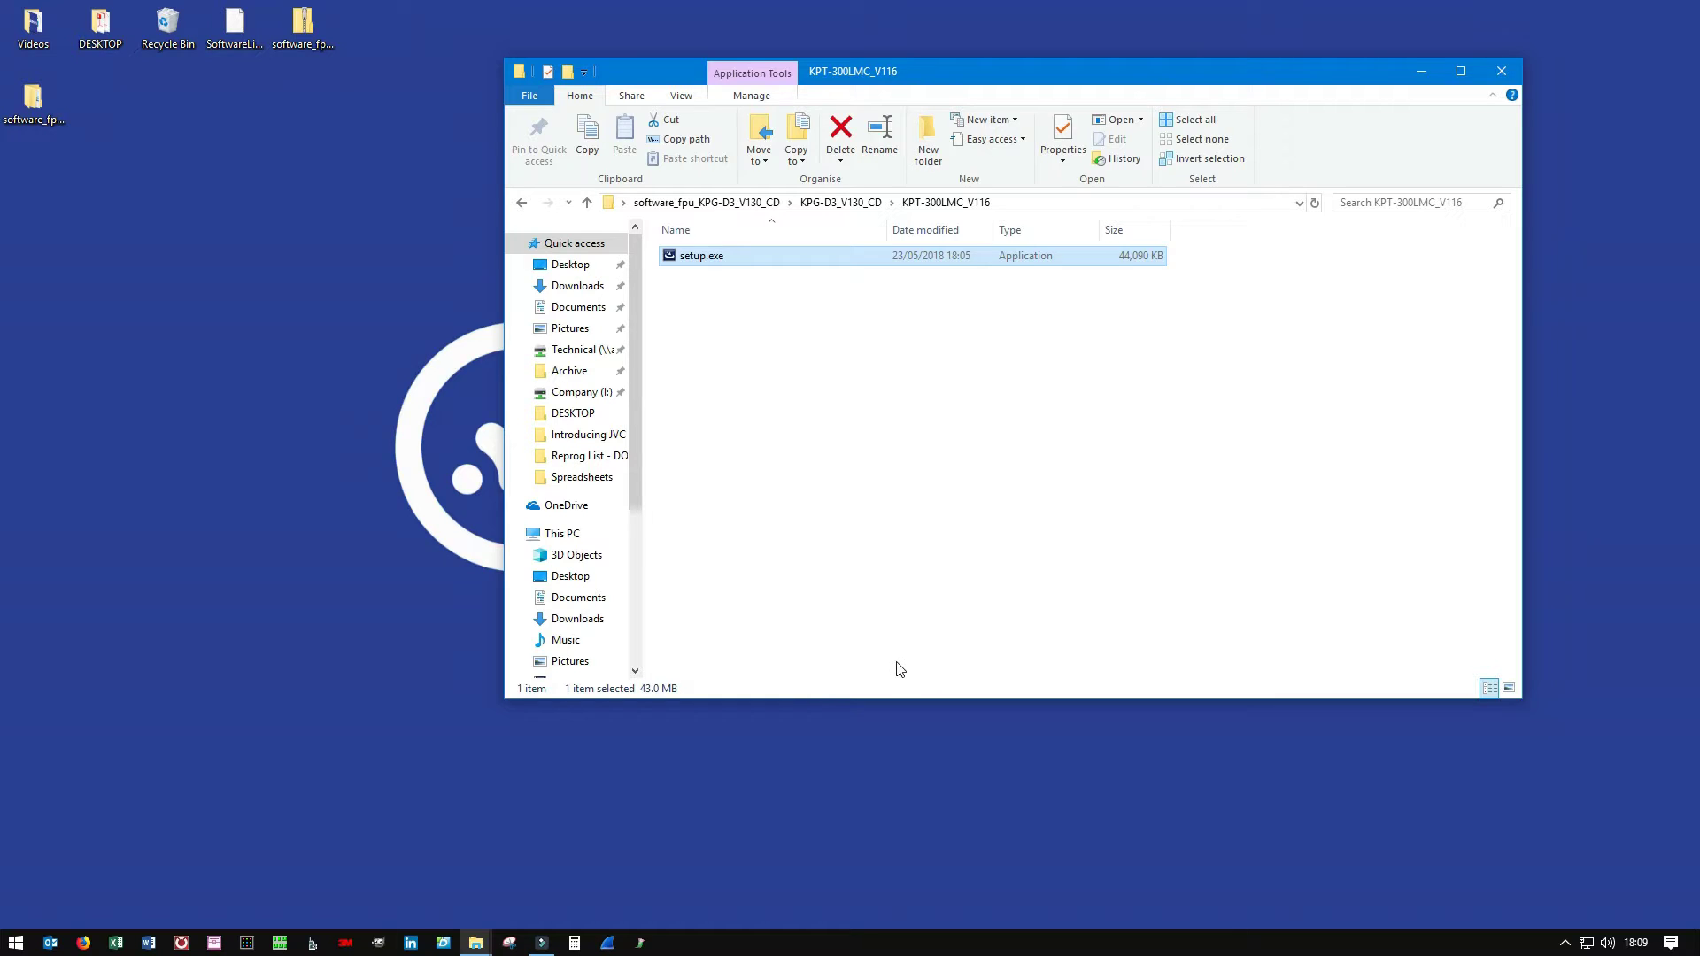
Launch License Management Client from the Kenwood Fpu group in the Start menu's All apps.
left_click(15, 944)
left_click(22, 473)
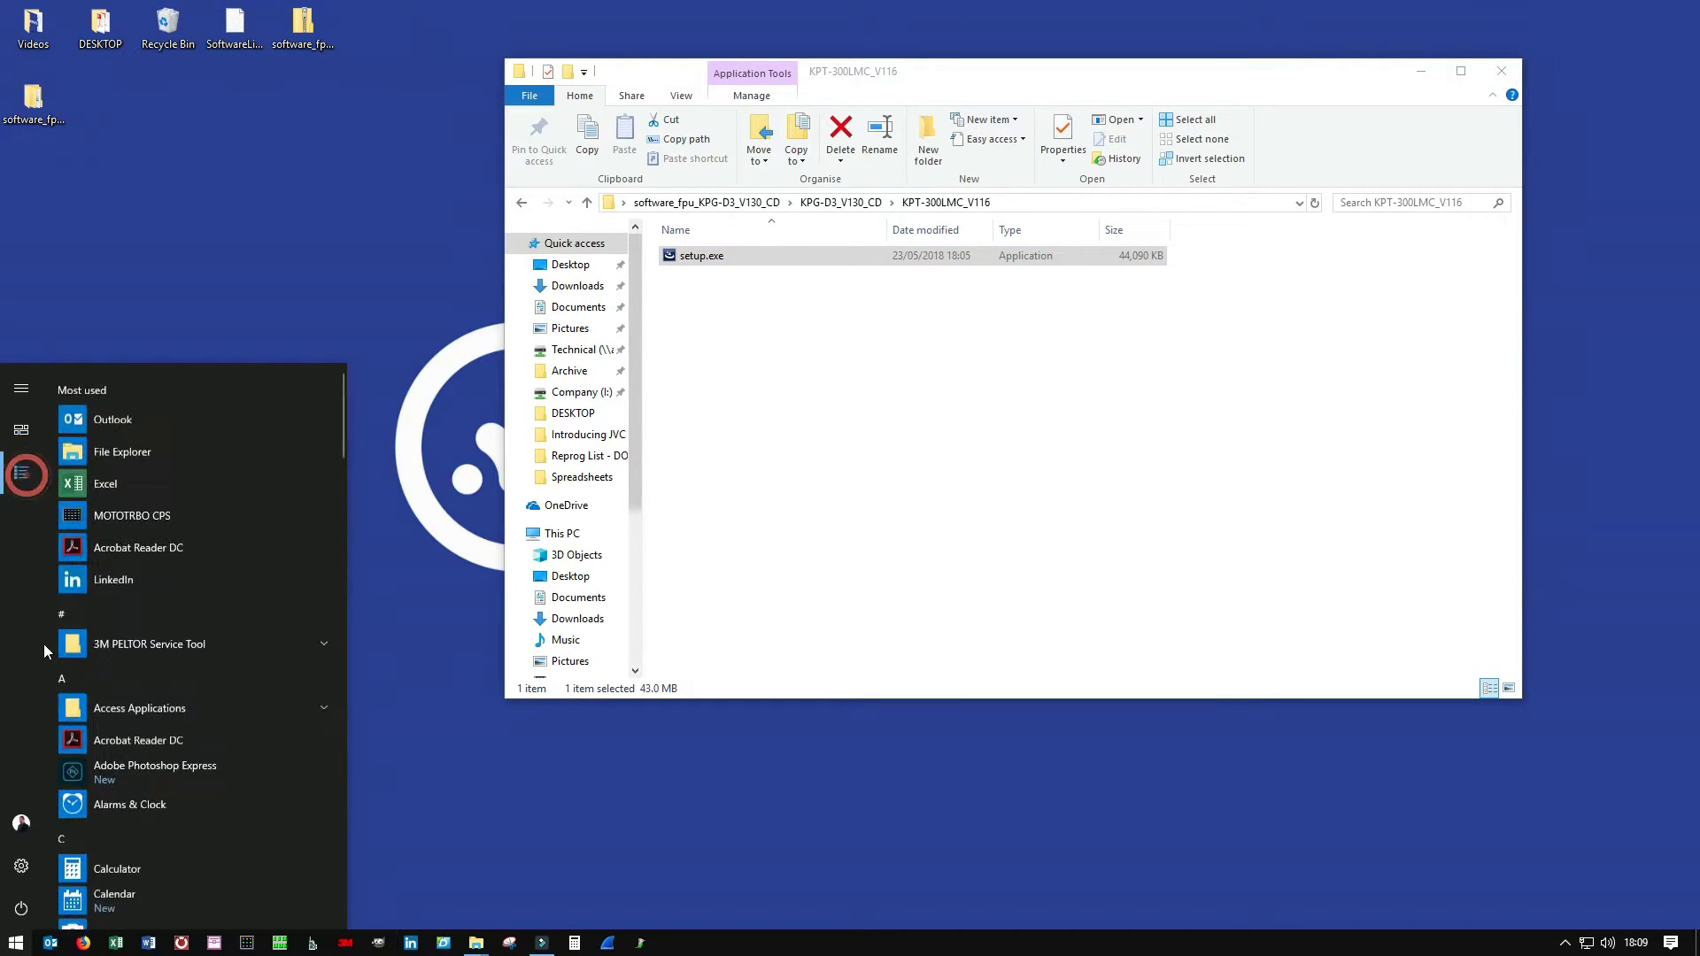
scroll(188, 790, "down", 10)
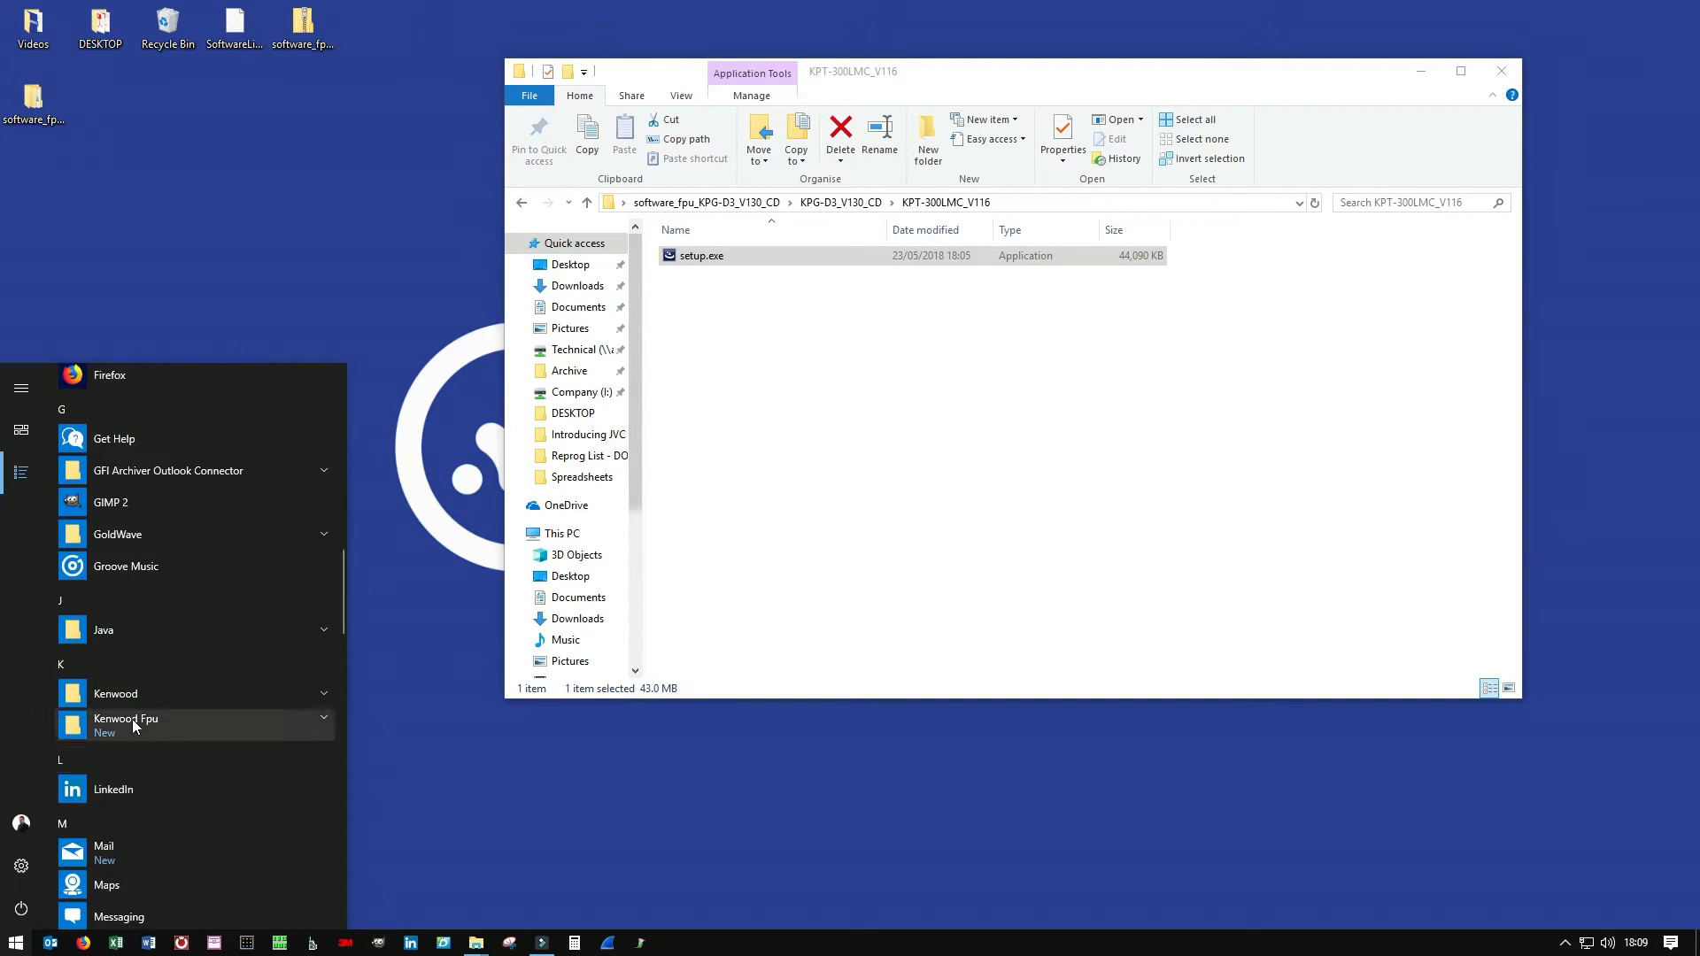
left_click(131, 719)
scroll(136, 736, "down", 8)
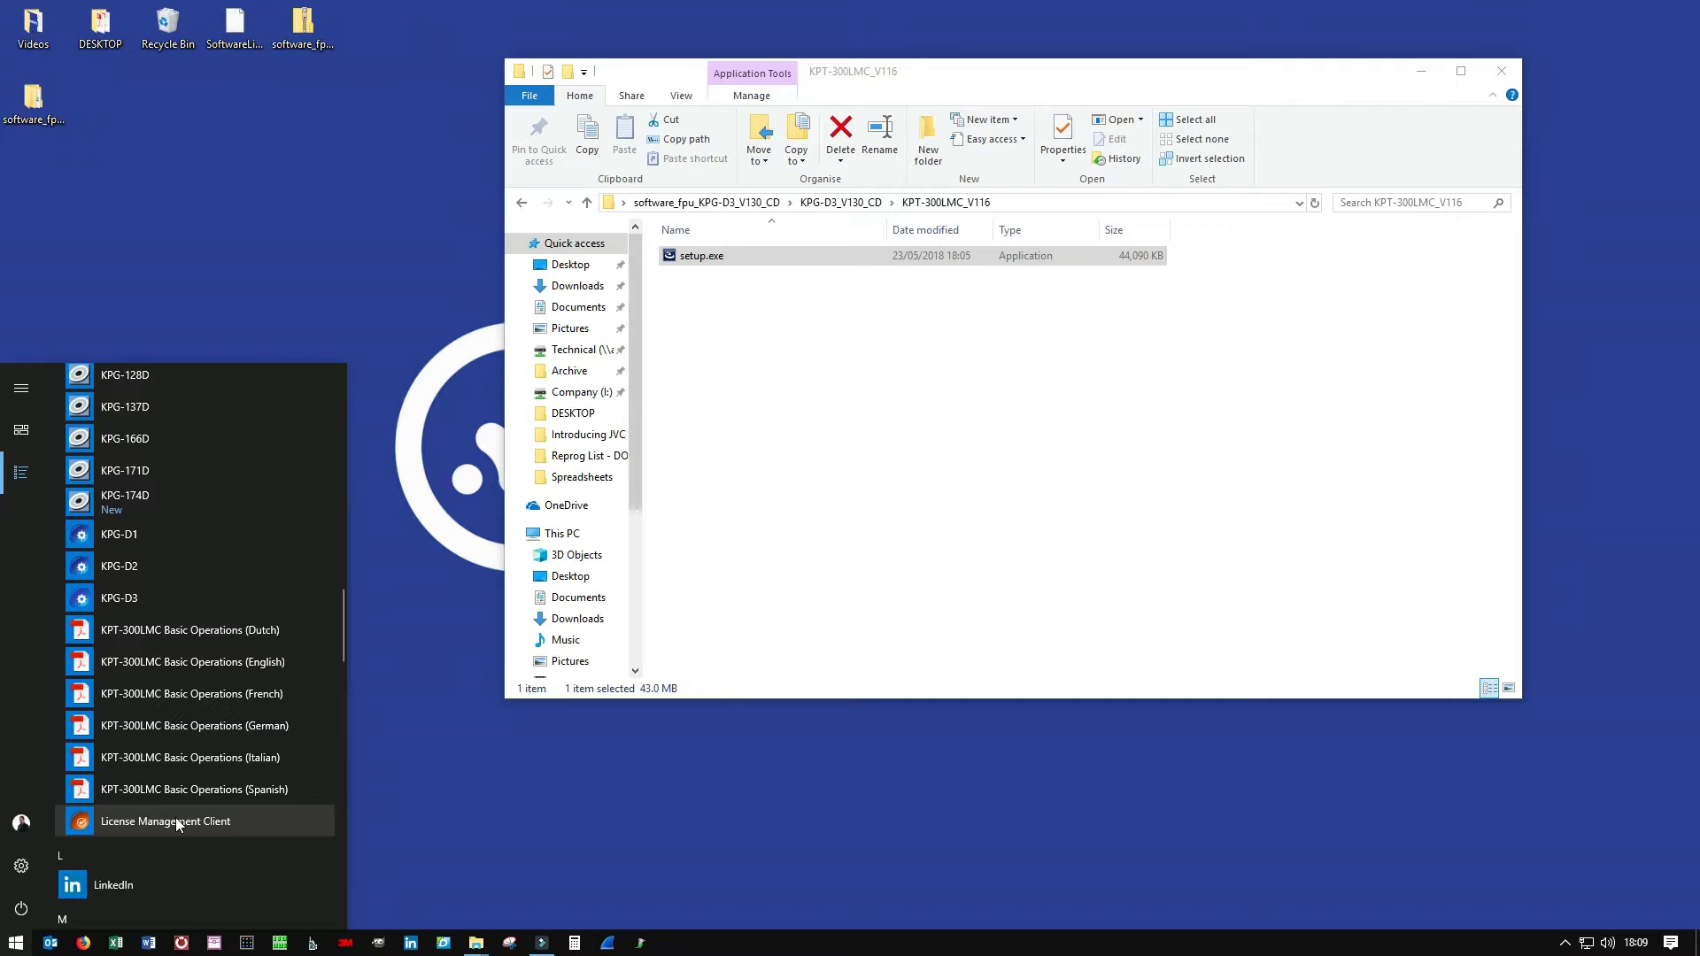
left_click(177, 822)
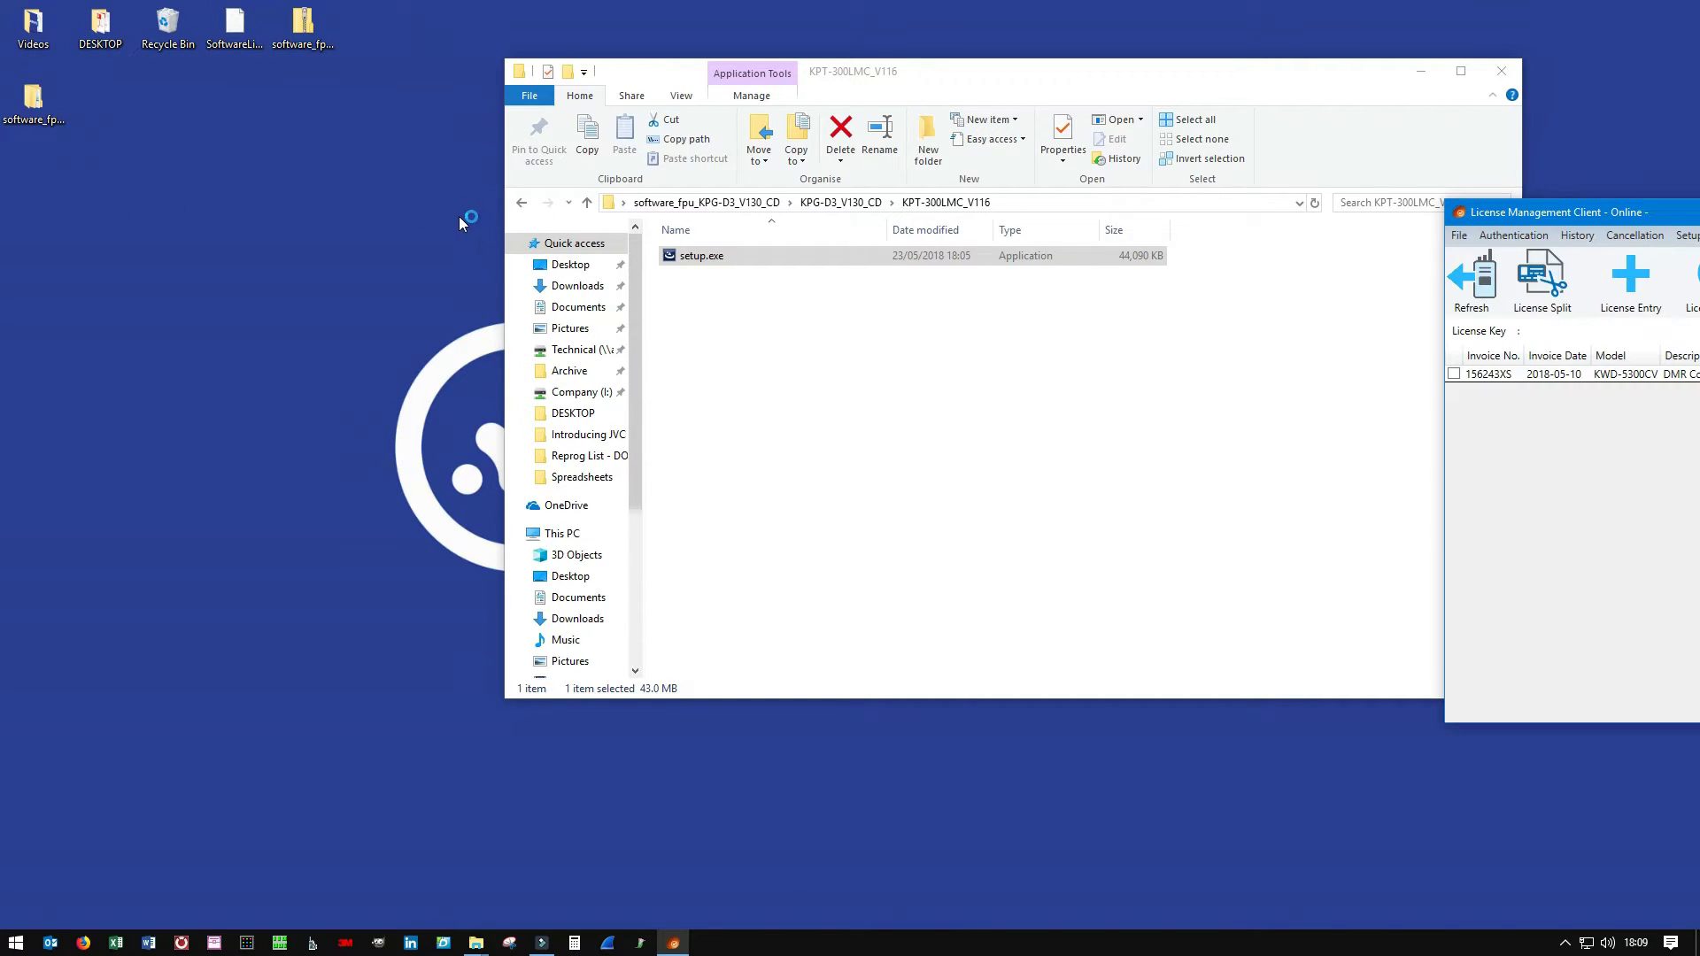
Move the License Management Client window to the screen centre and open the Authentication menu.
left_click_drag(1576, 213, 538, 222)
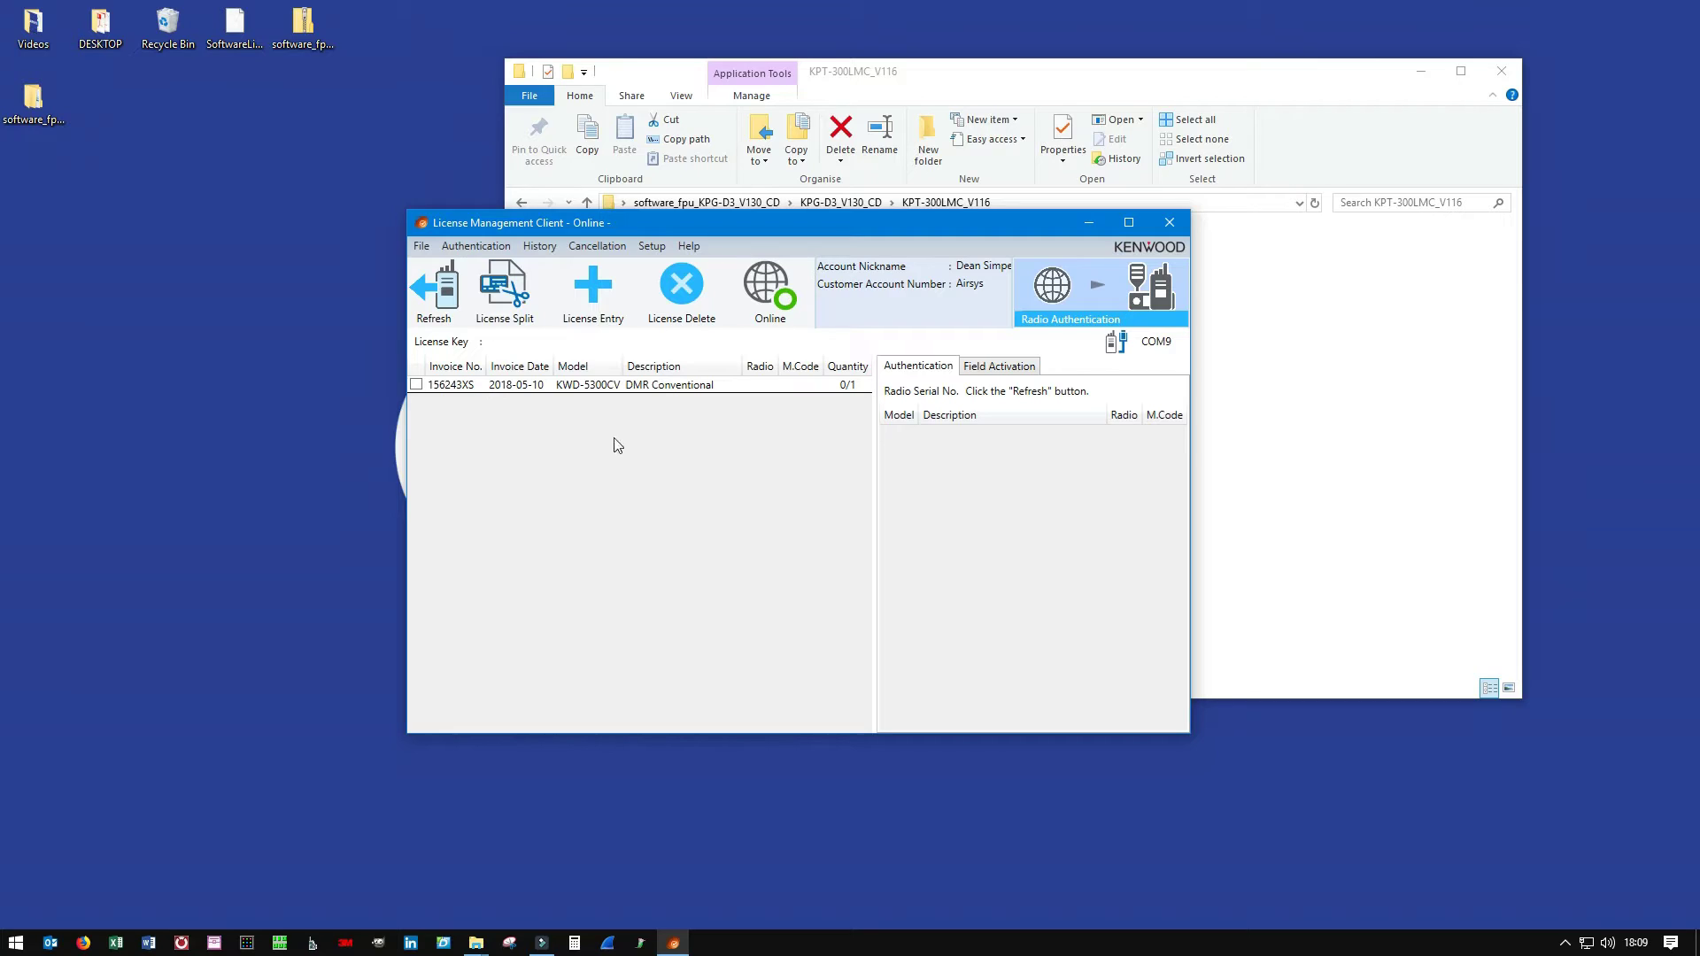
left_click(449, 247)
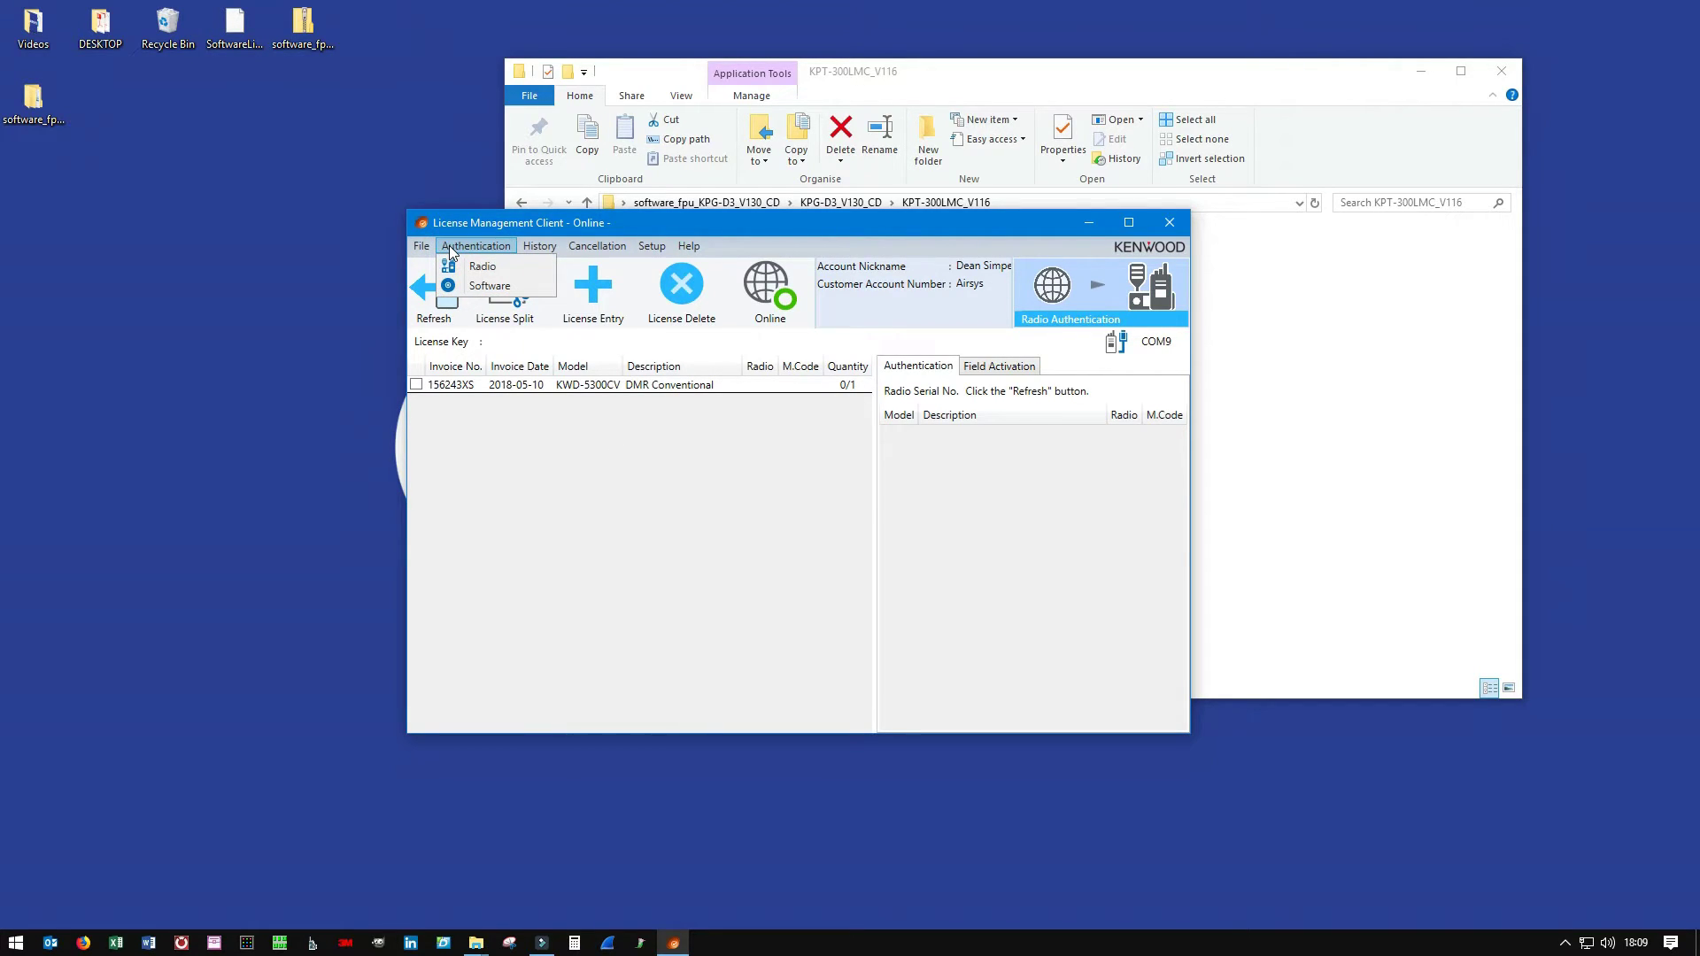
Switch to Software authentication and move SoftwareLicenseExport.jkefs below the DESKTOP icon.
left_click(487, 286)
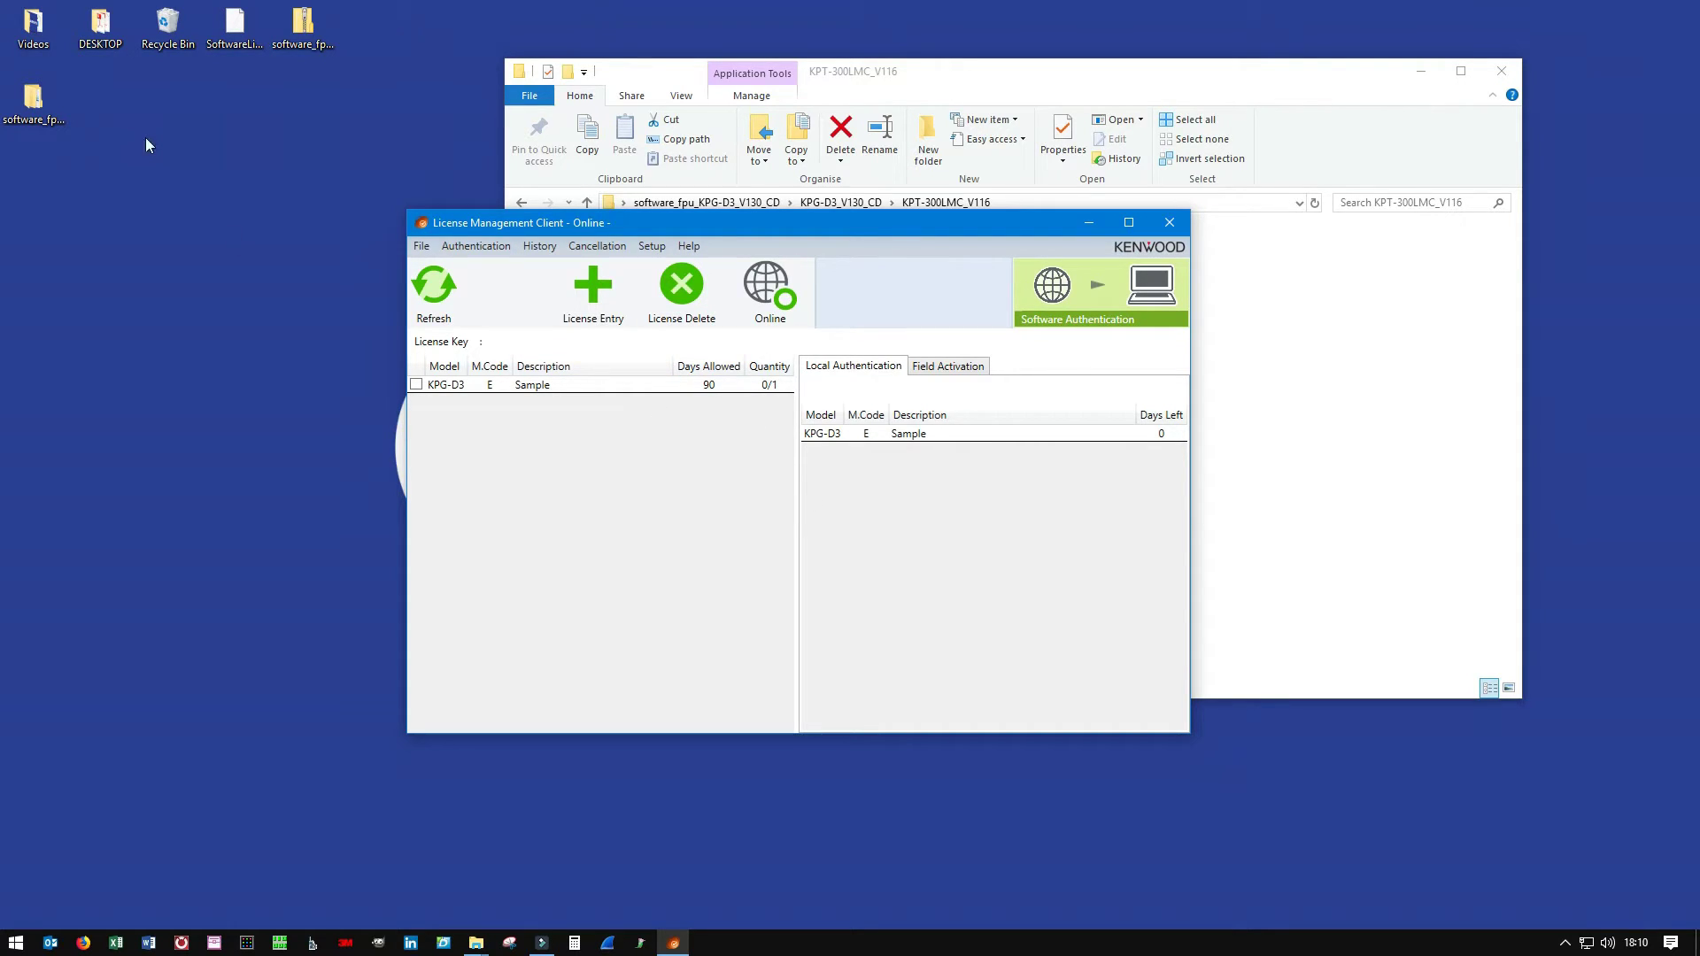
left_click(235, 35)
left_click_drag(235, 35, 93, 193)
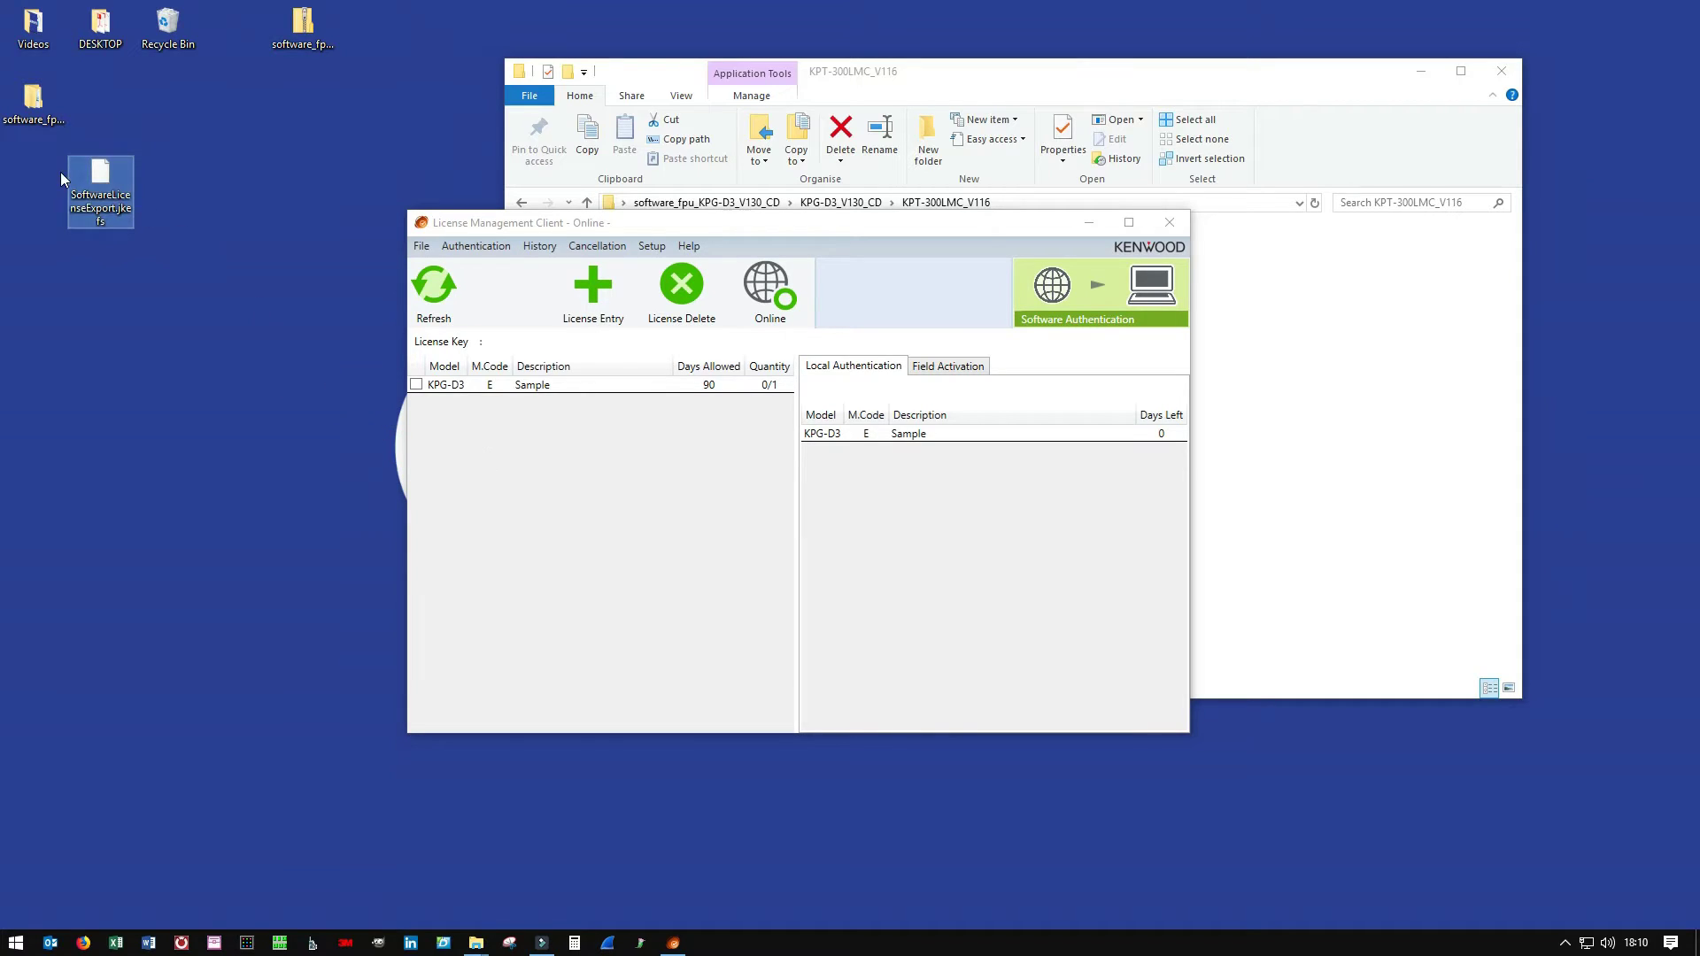
Drop SoftwareLicenseExport.jkefs into the client and tick the KPG-D1, KPG-D2 and KPG-D3 Dealer licences.
left_click_drag(99, 193, 547, 455)
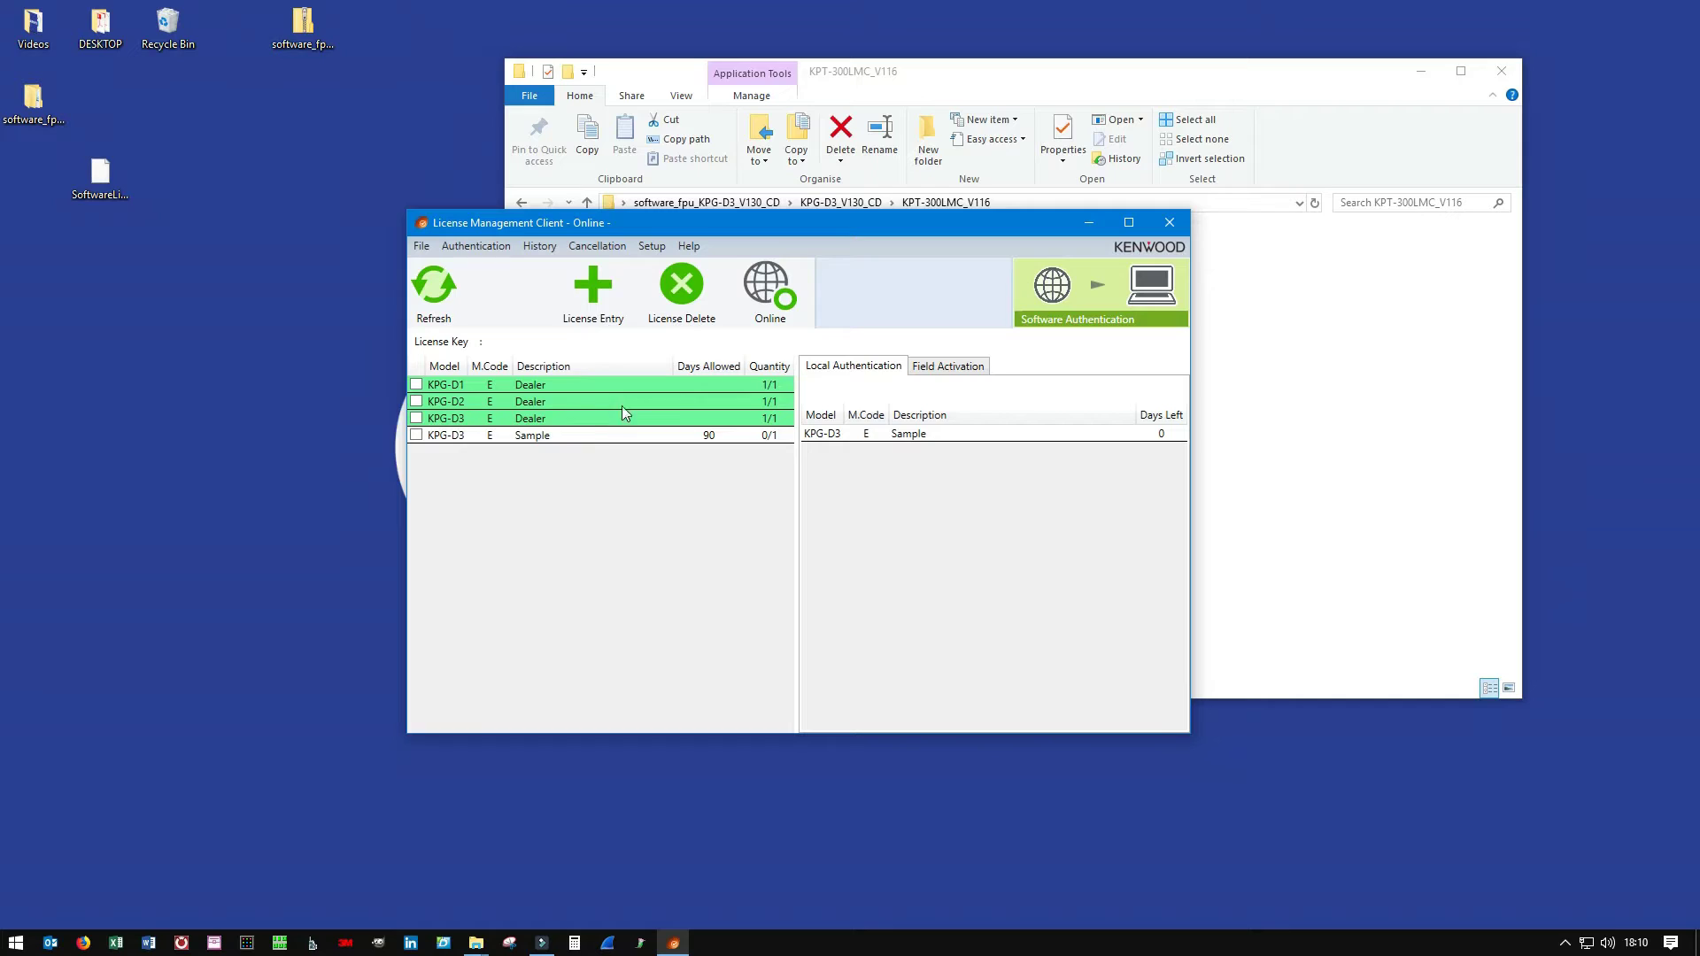
left_click(416, 386)
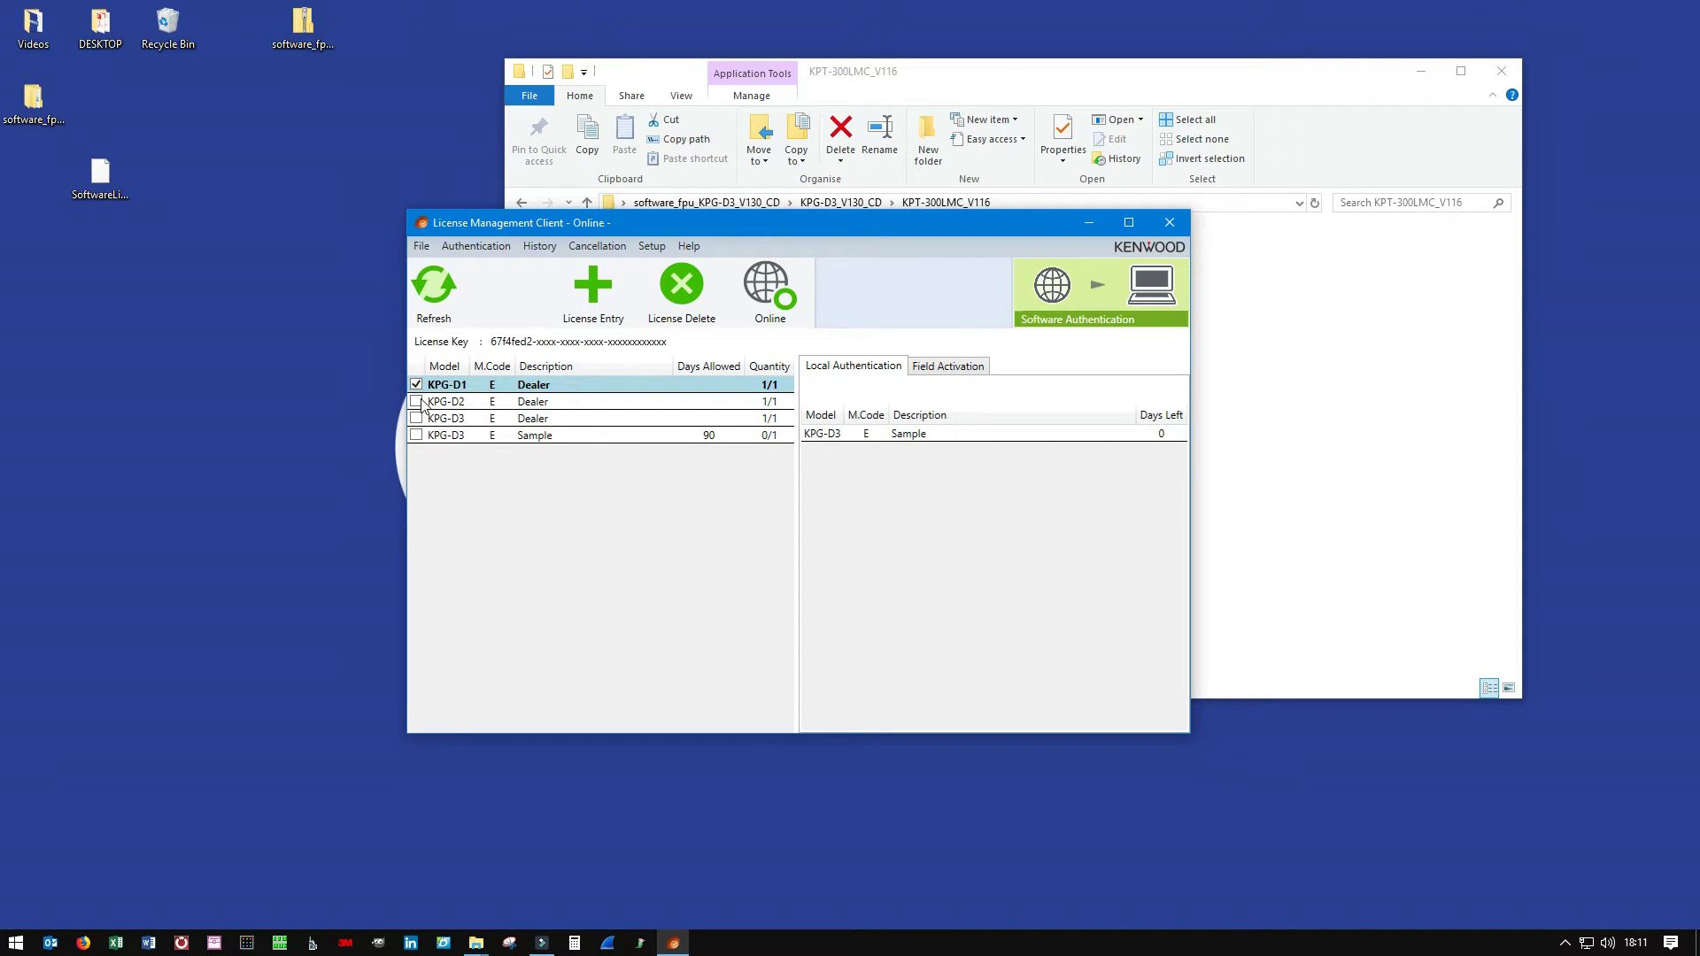
left_click(417, 402)
left_click(416, 418)
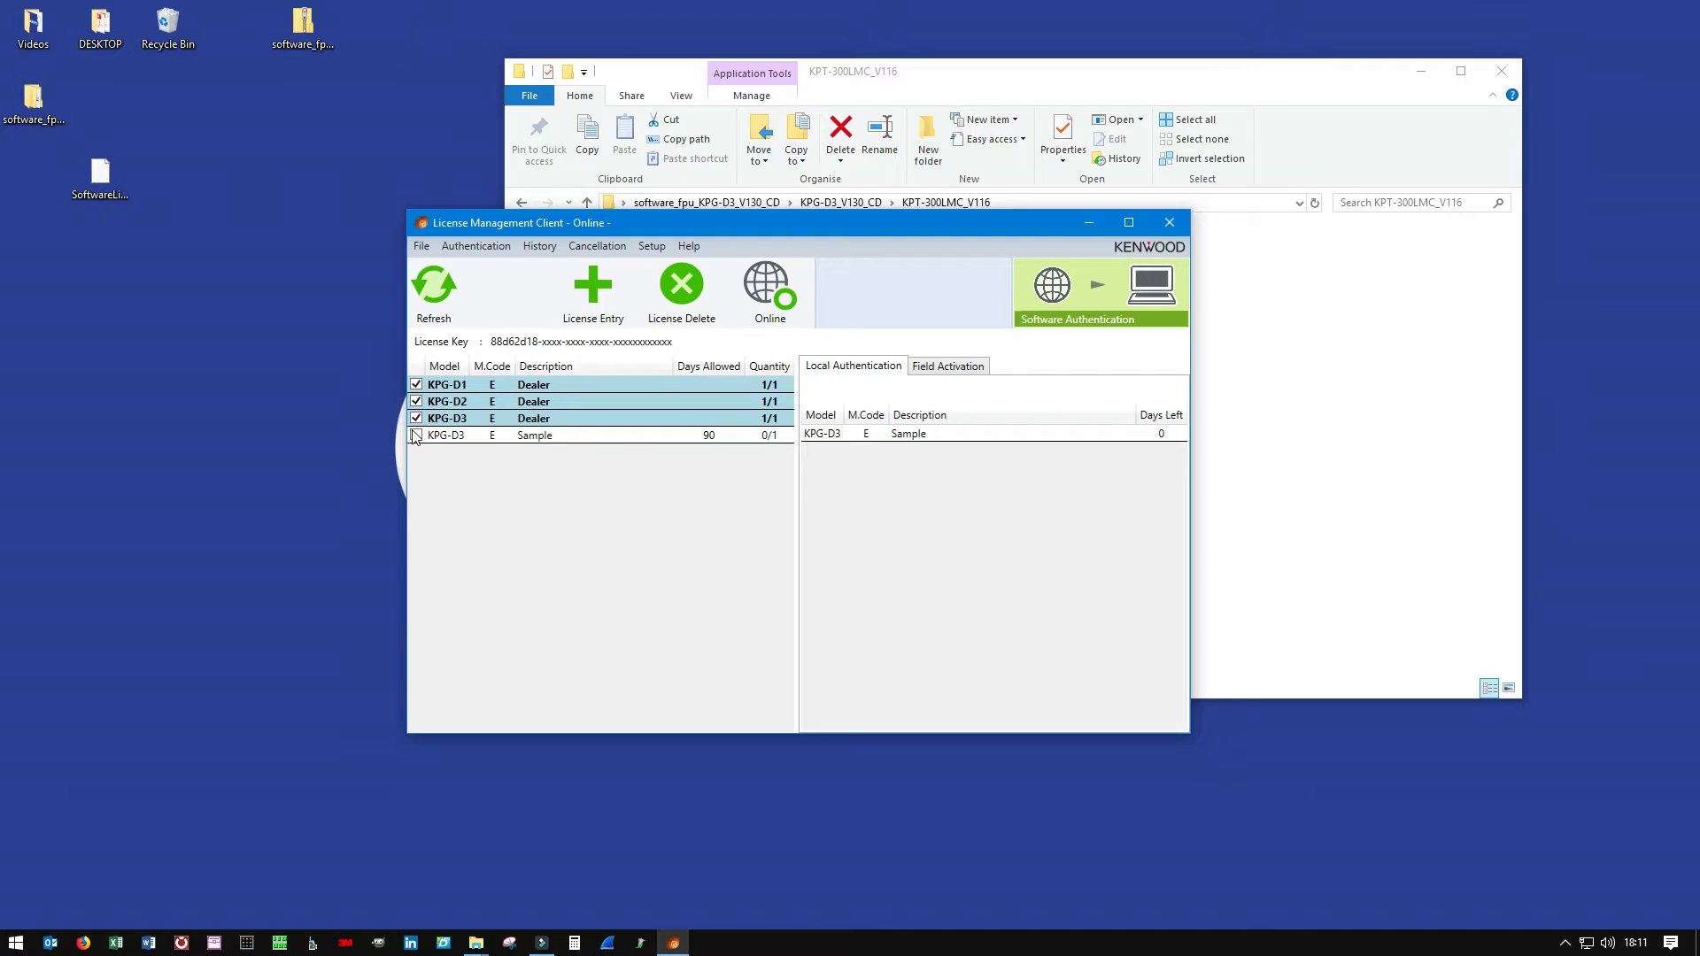
Authenticate the ticked KPG-D1, KPG-D2 and KPG-D3 Dealer licences and acknowledge 'Authentication completed.'.
left_click(1095, 304)
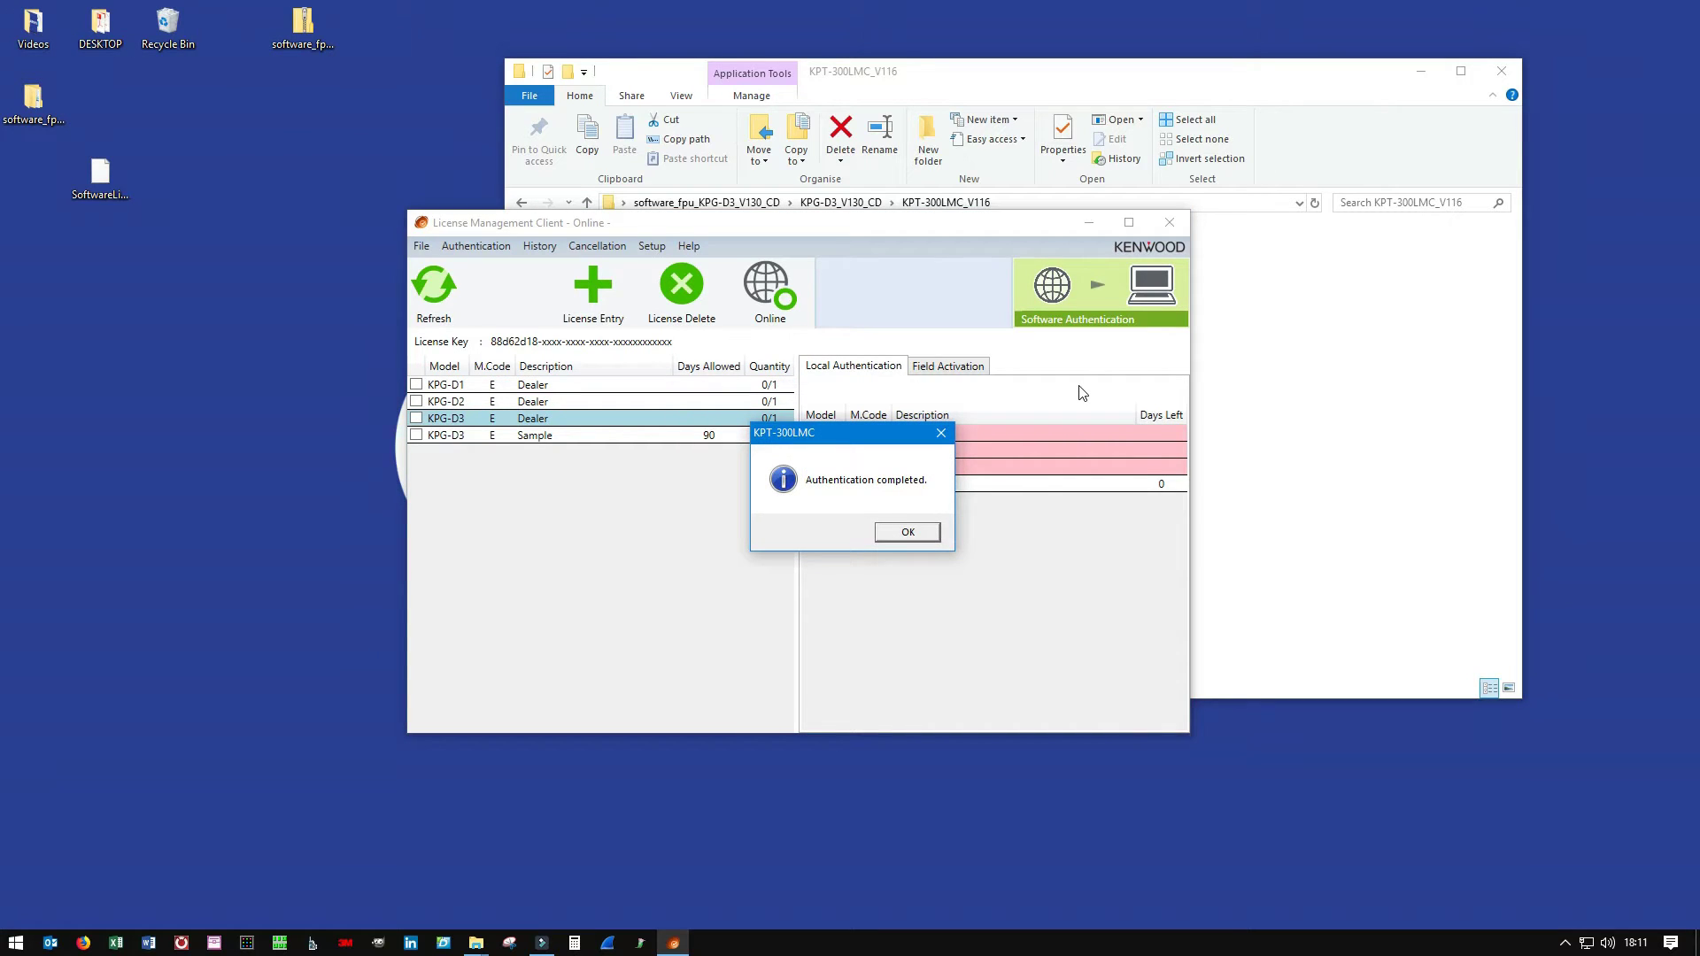
left_click(903, 535)
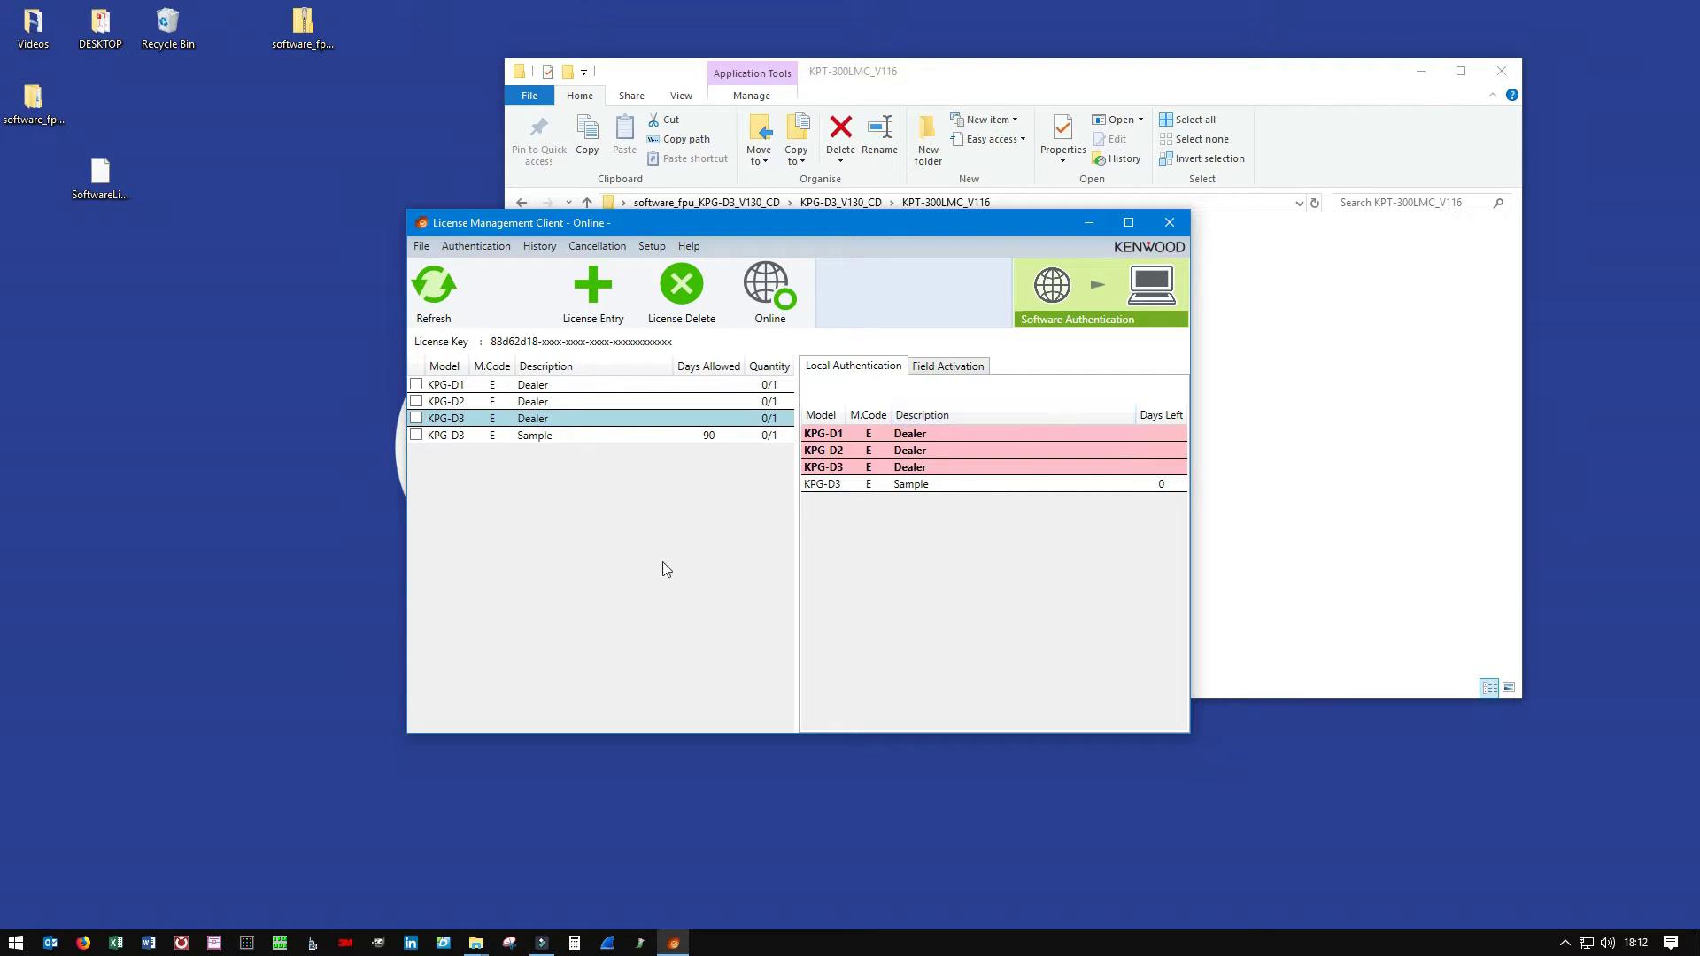
Launch KPG-D3 from the Kenwood Fpu group in the Start menu's All apps list.
left_click(16, 942)
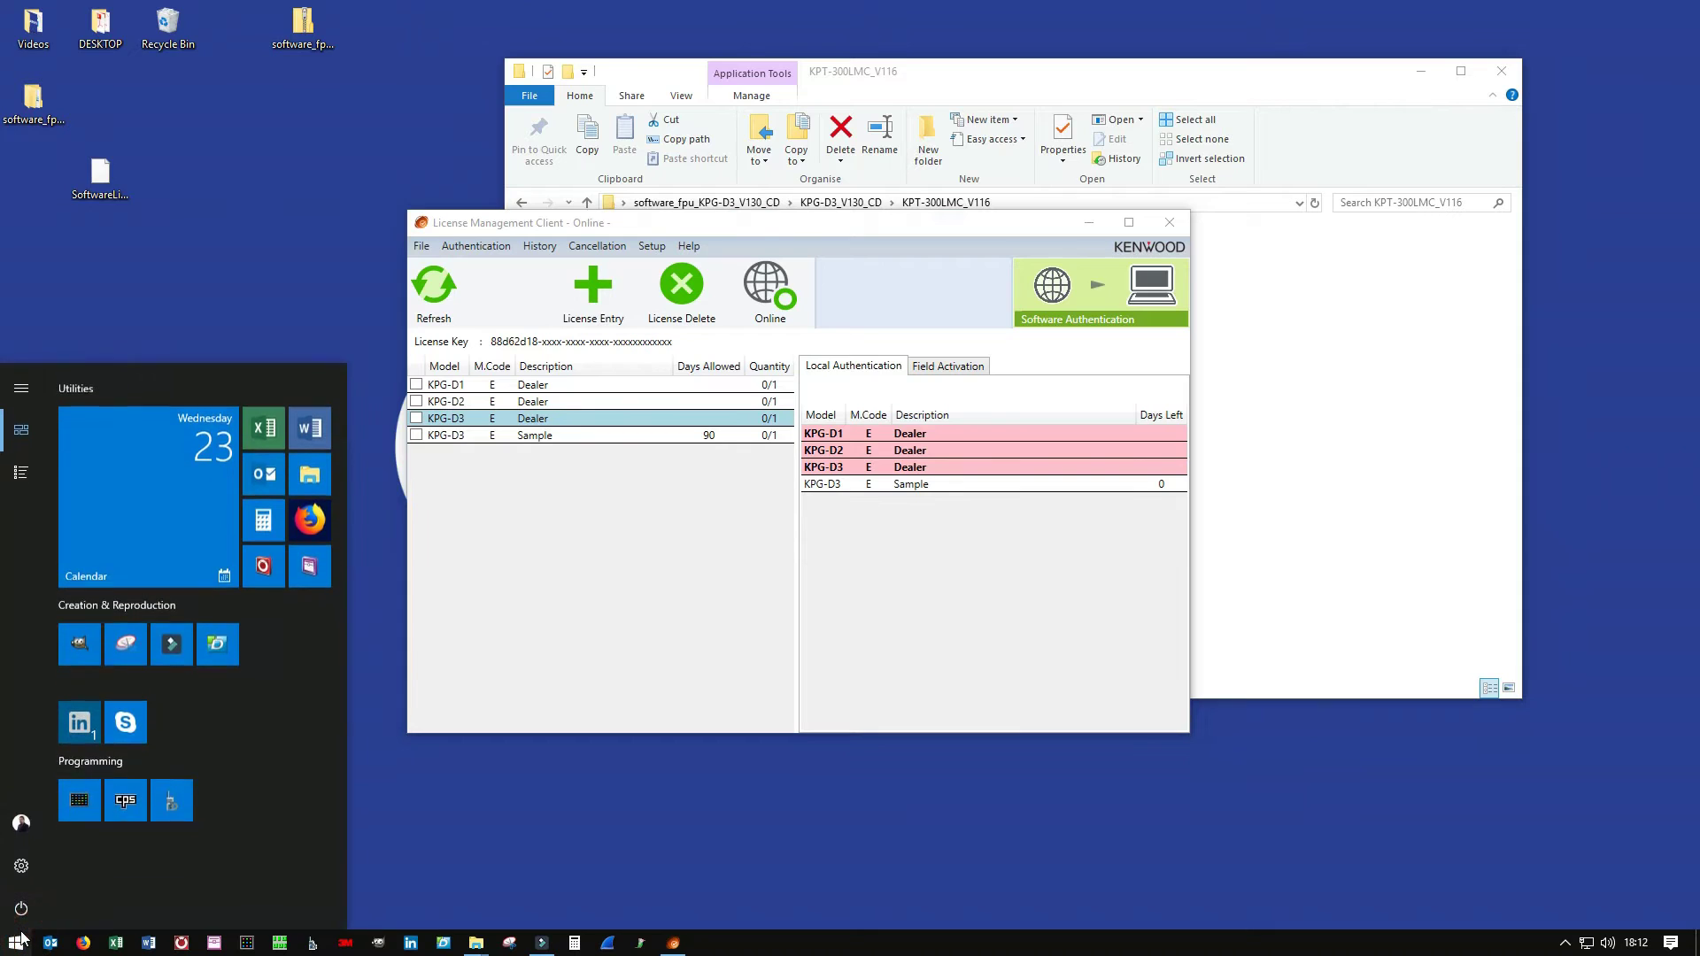
left_click(21, 471)
scroll(98, 567, "down", 10)
scroll(99, 570, "down", 5)
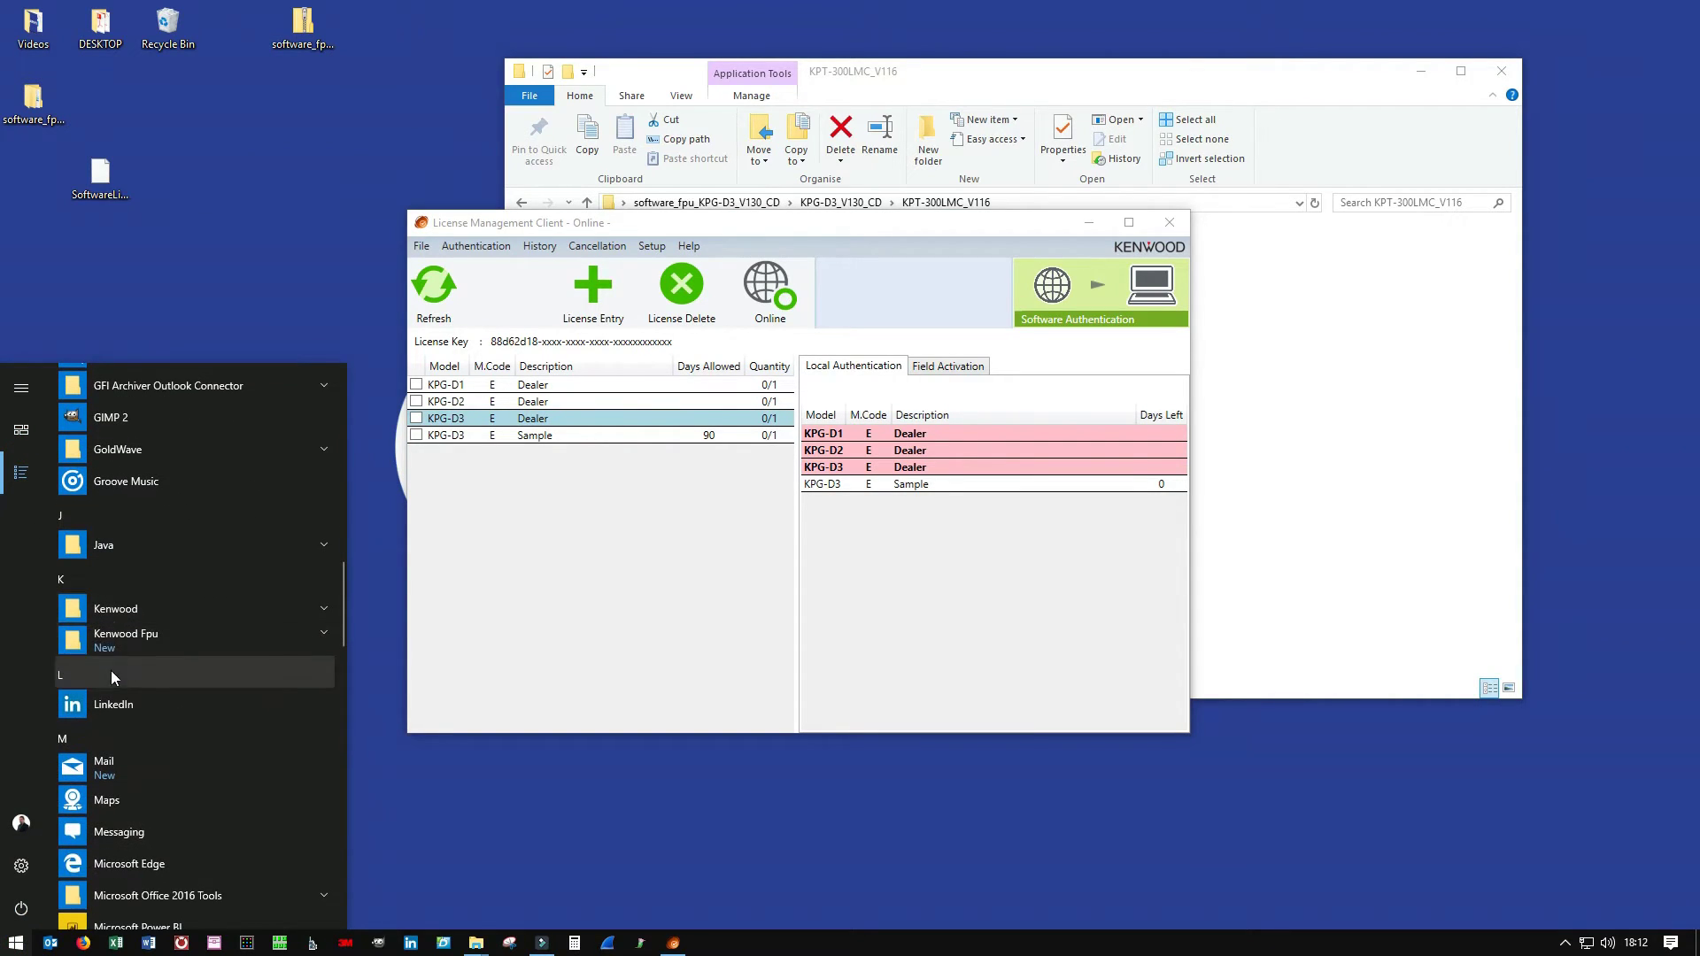
left_click(124, 636)
scroll(133, 709, "down", 5)
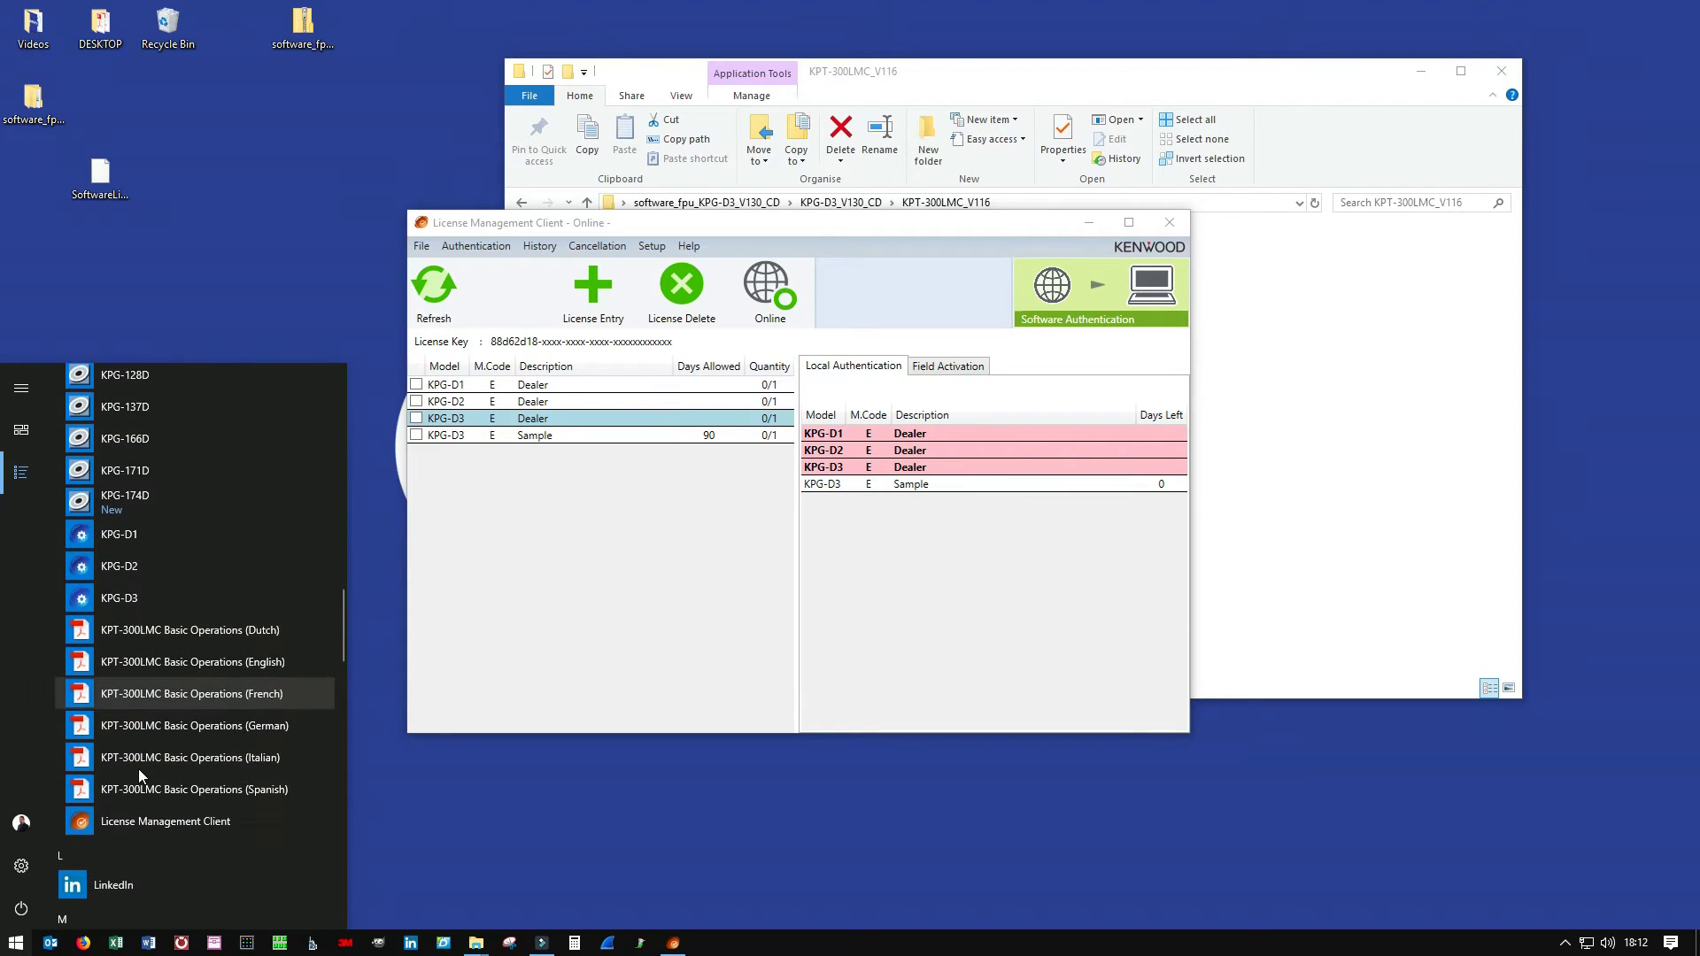
left_click(105, 598)
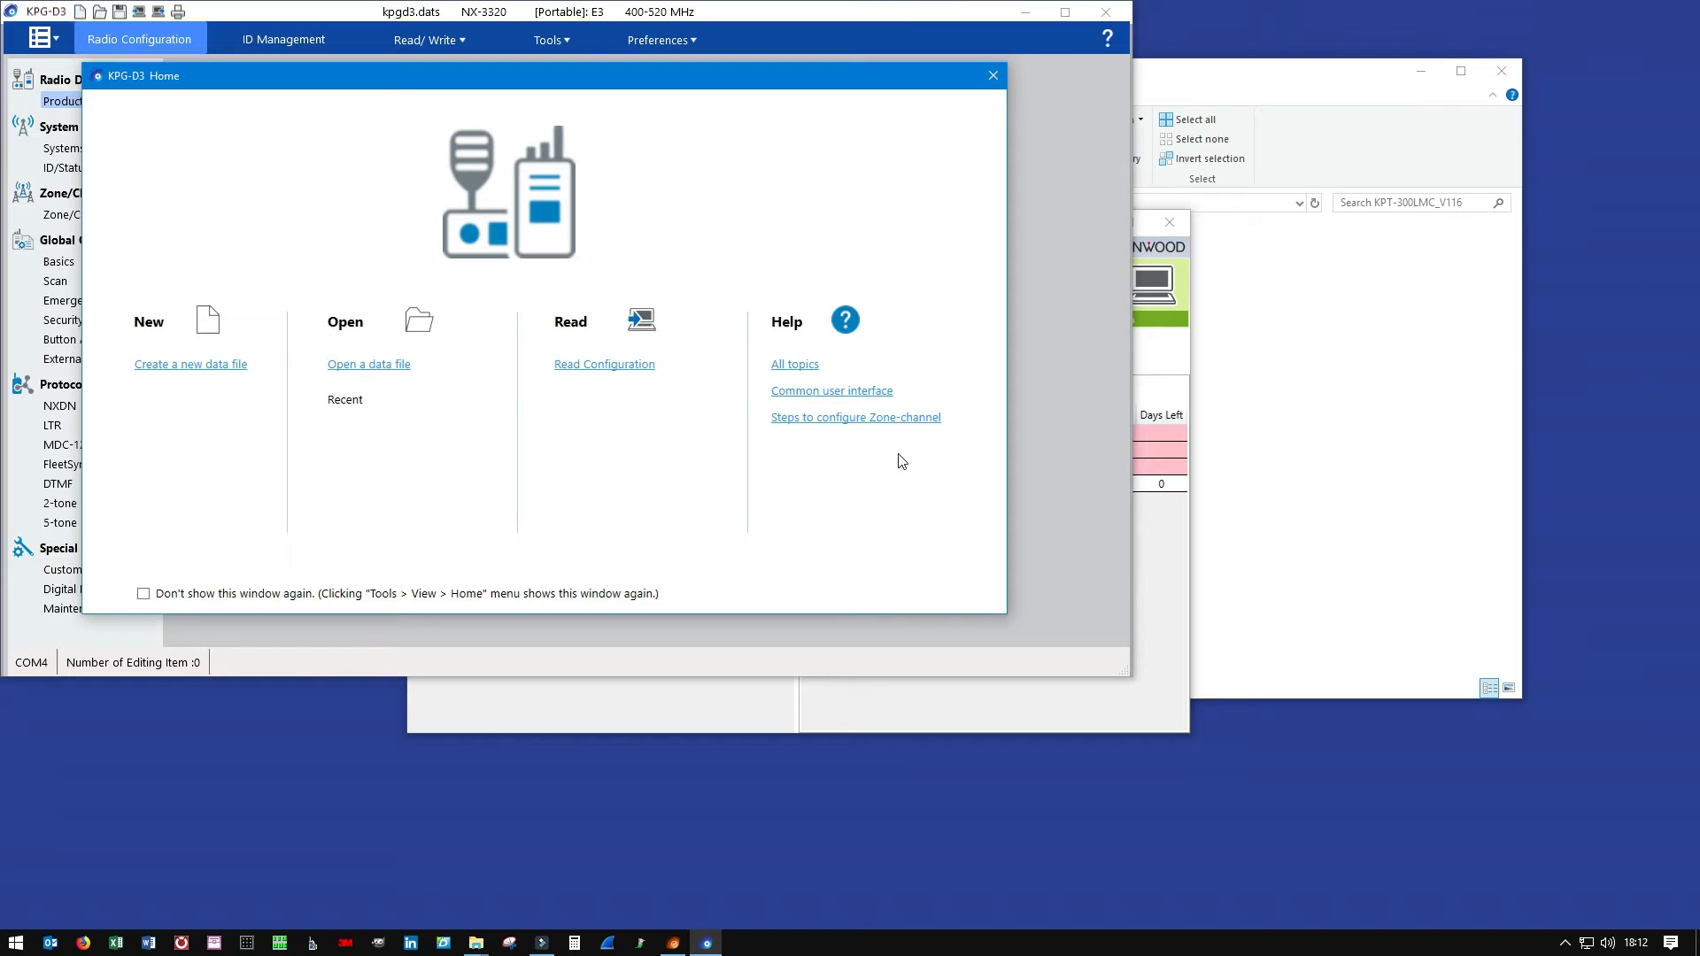
Close the KPG-D3 Home window, then exit KPG-D3 and confirm the exit.
left_click(993, 76)
left_click(1105, 11)
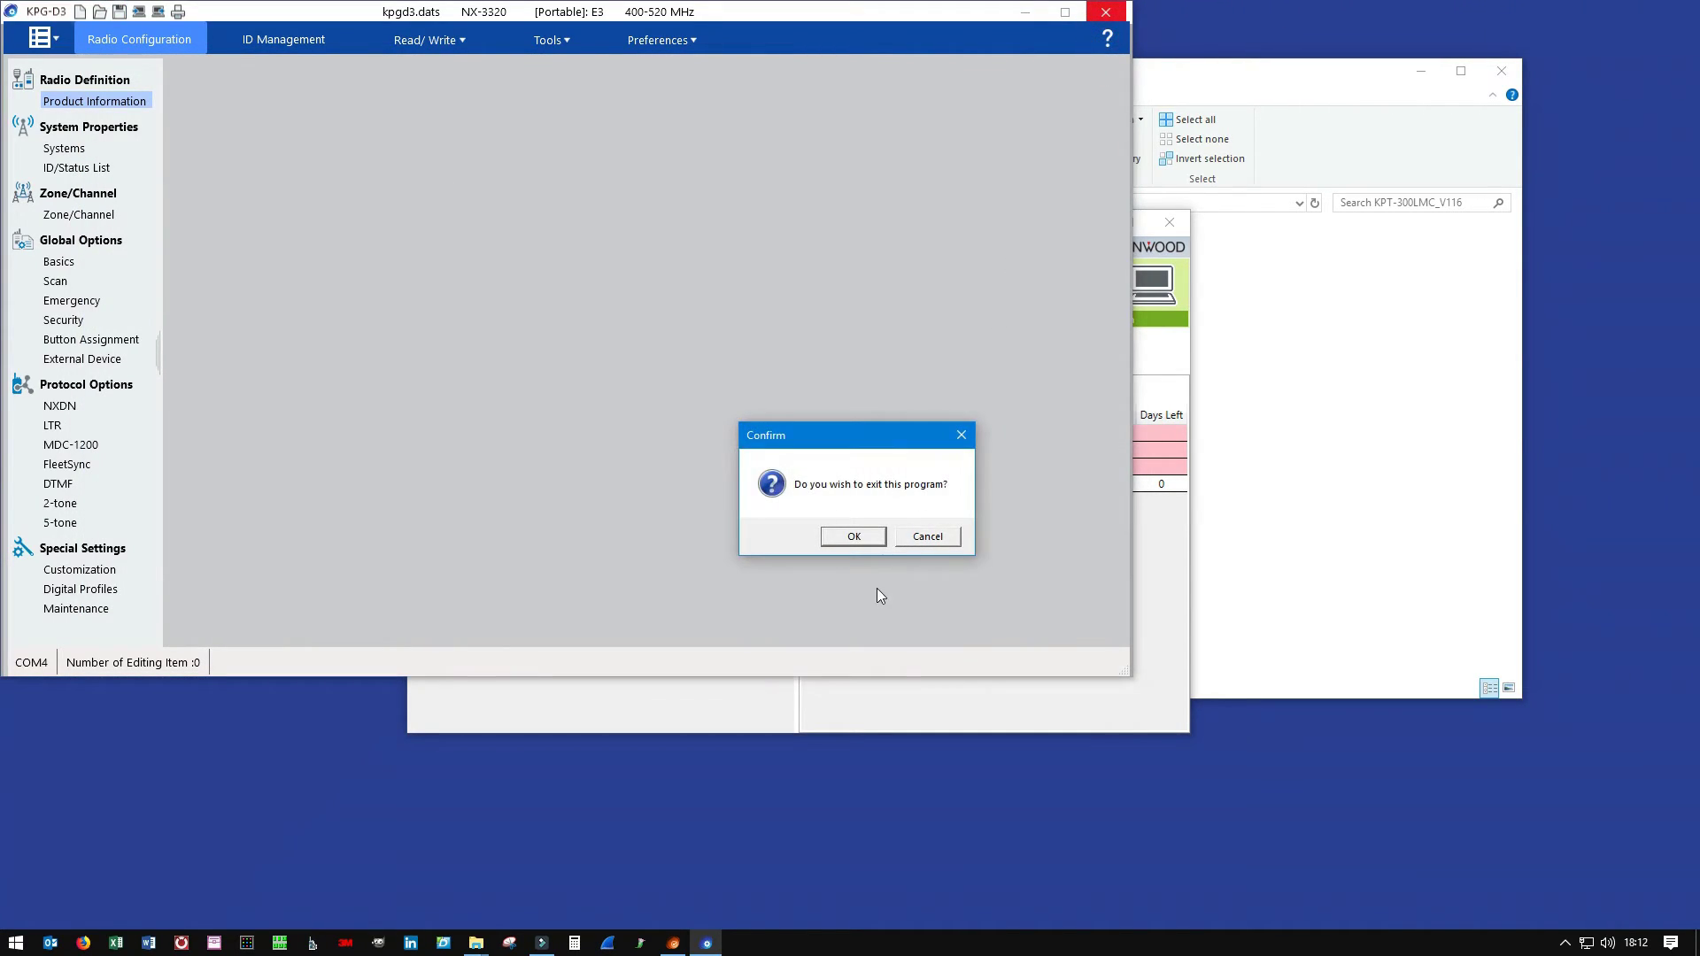
left_click(857, 537)
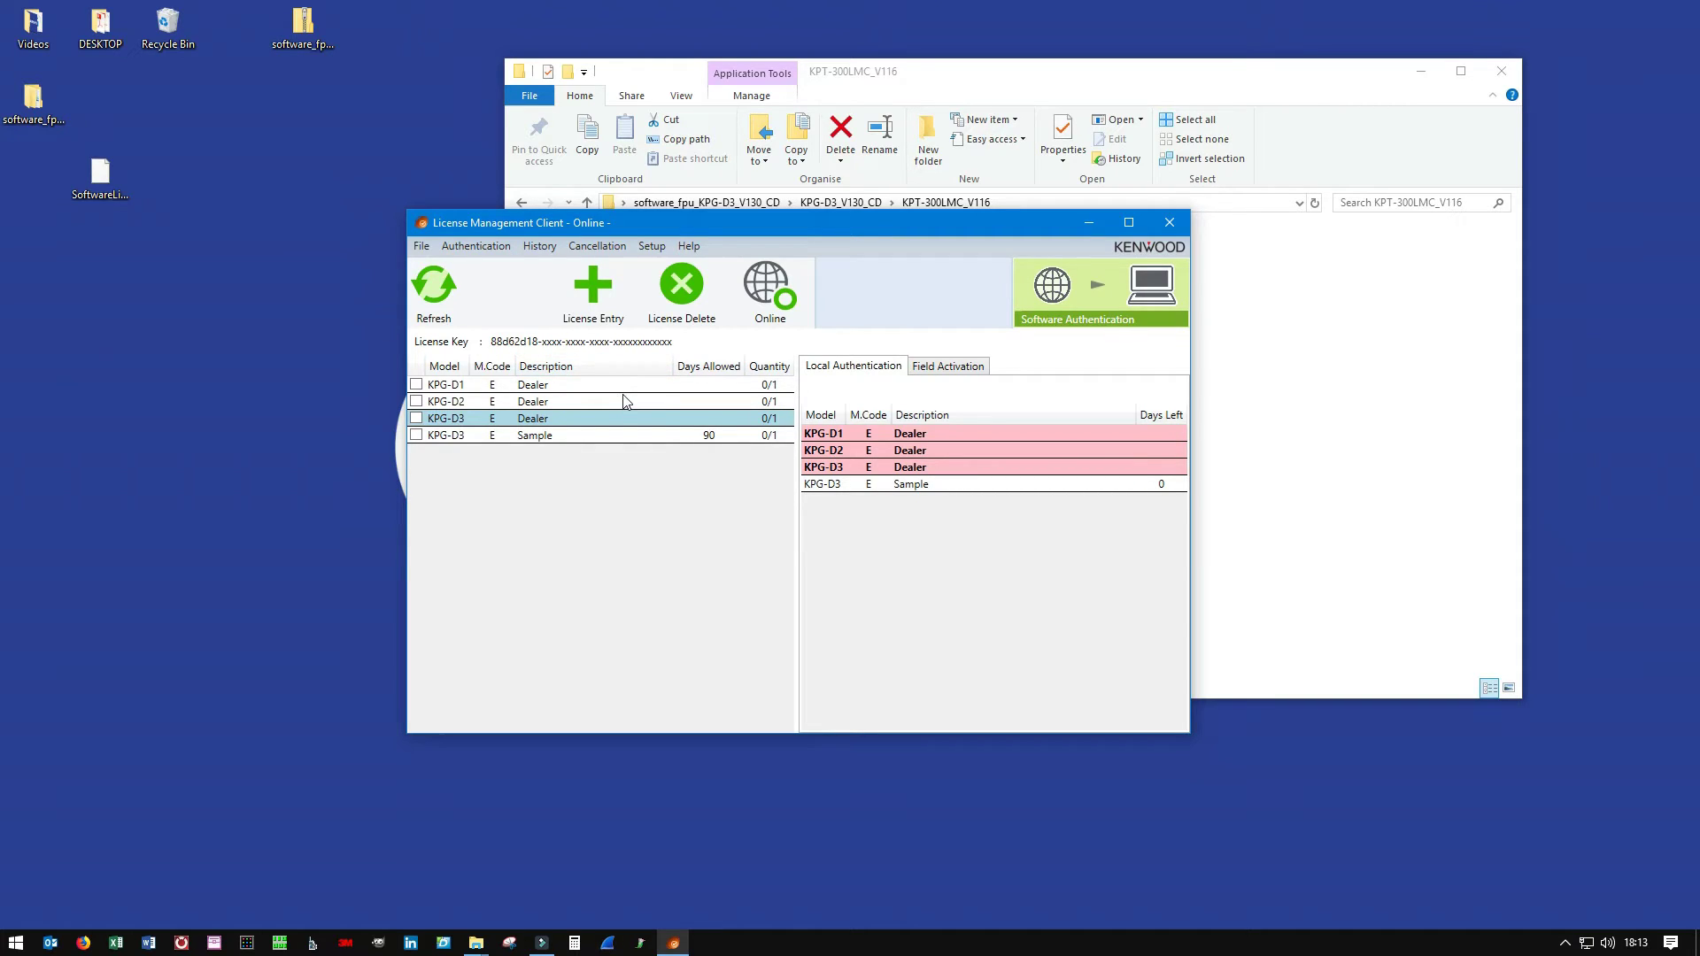
Switch the licence client to Cancellation > Software.
left_click(585, 246)
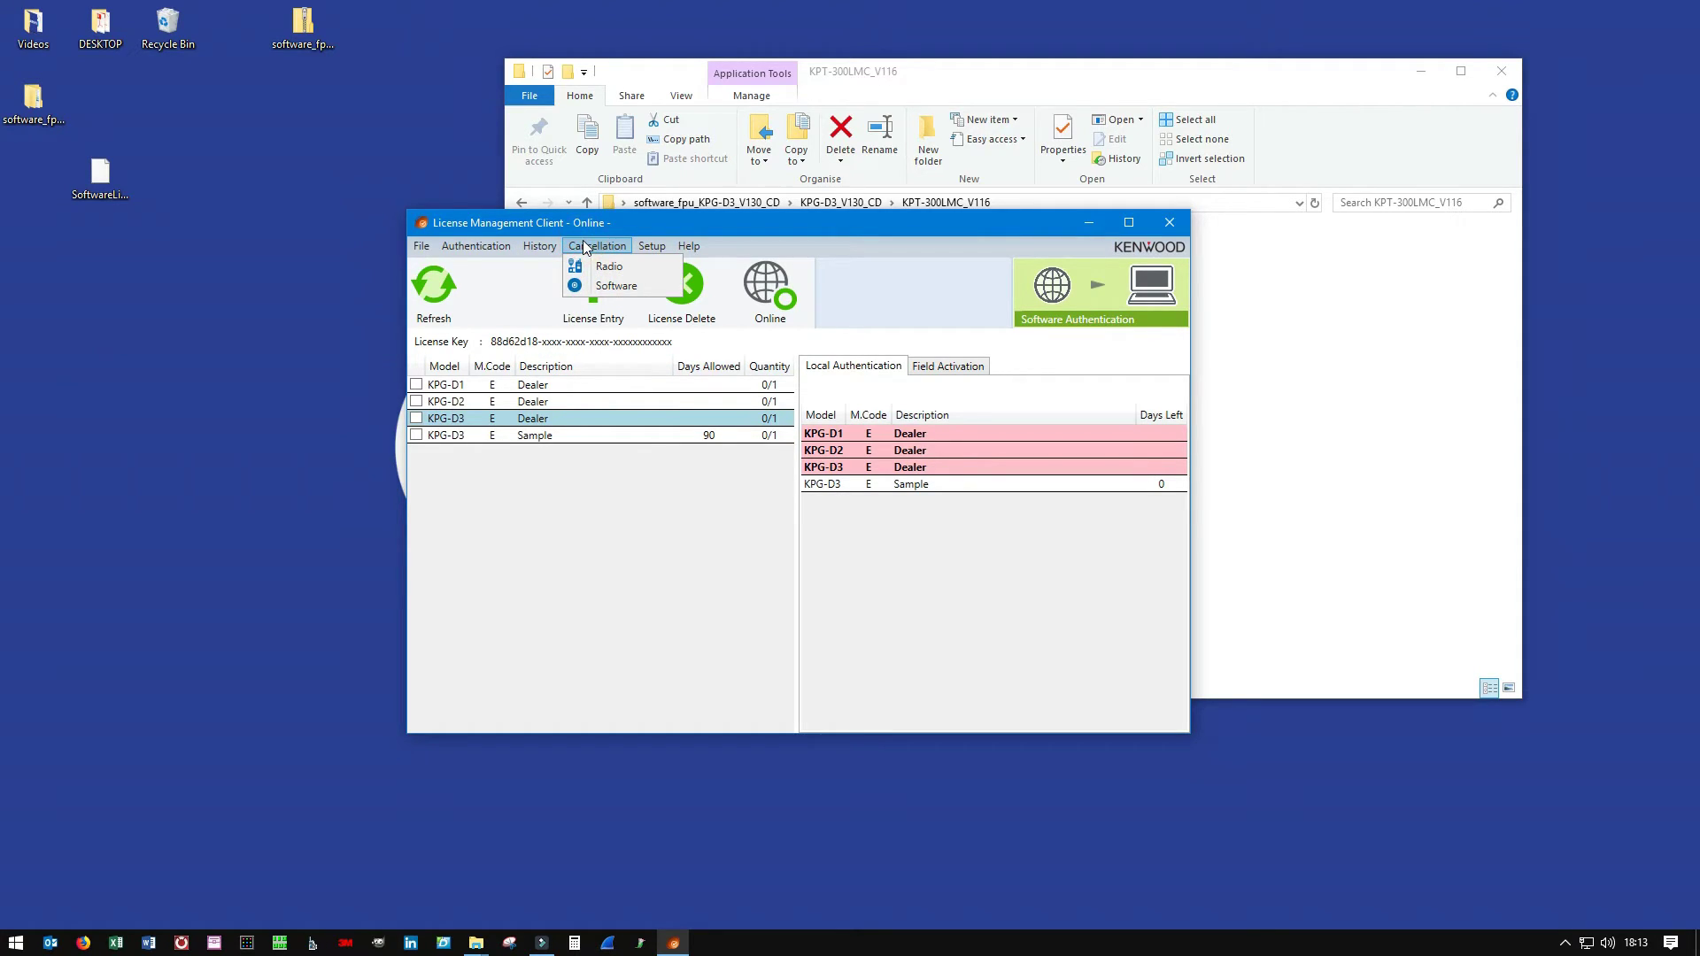
left_click(634, 288)
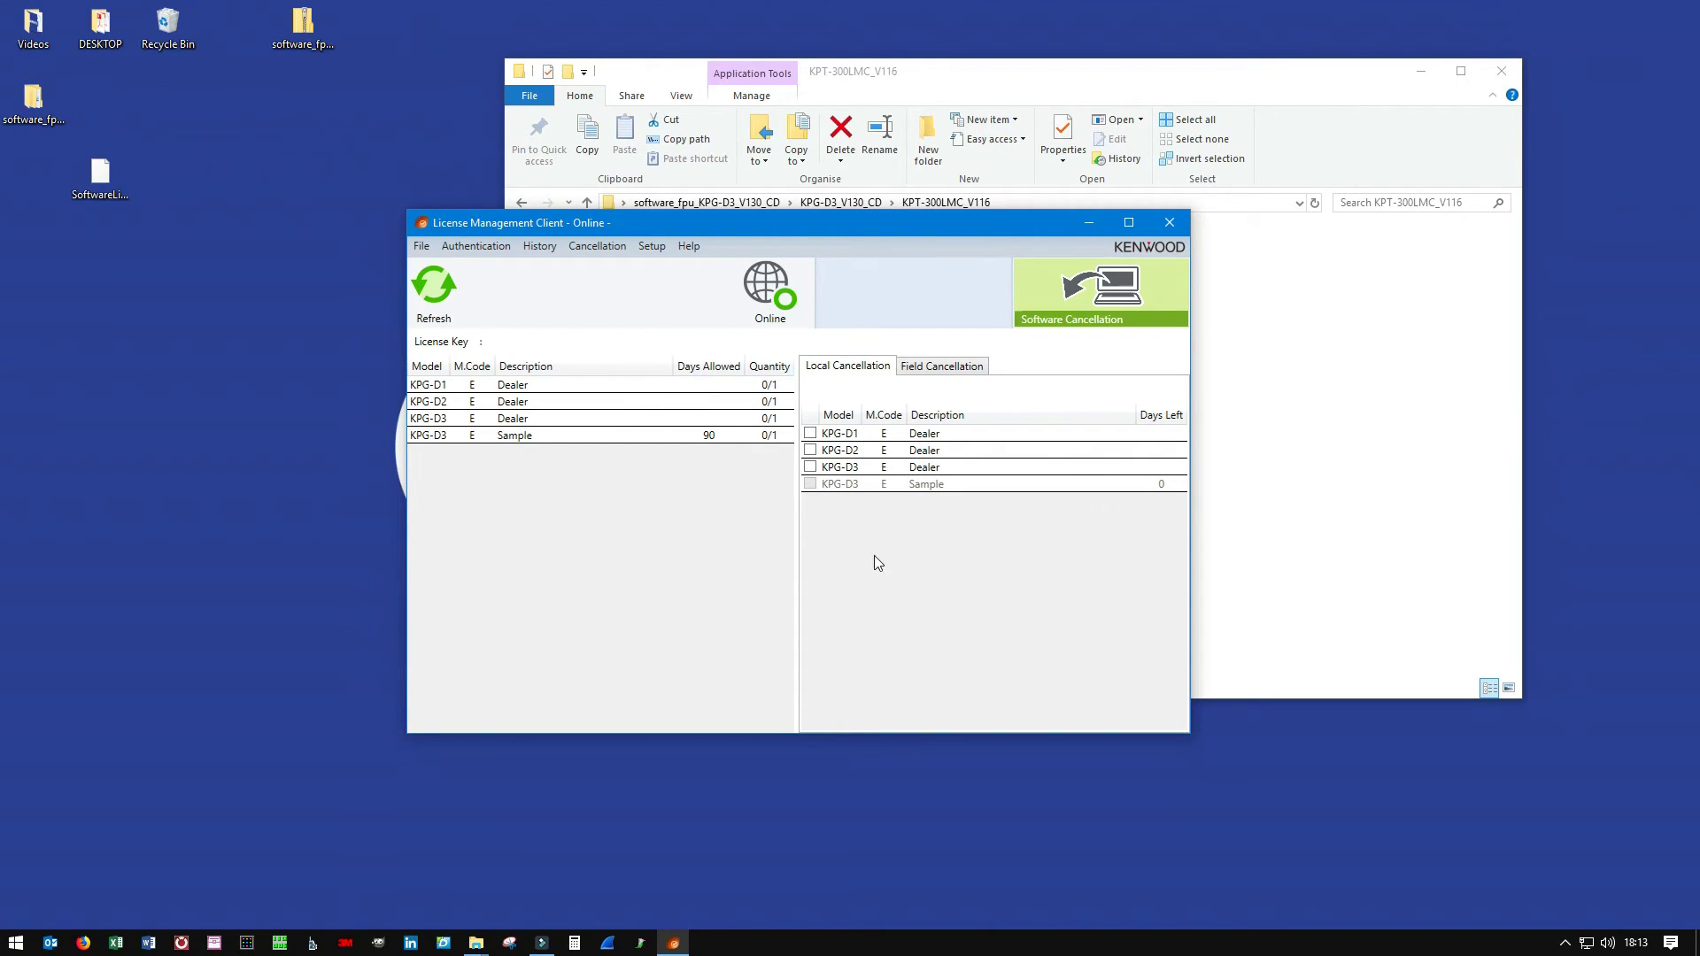
Tick KPG-D1, KPG-D2 and KPG-D3 Dealer in Local Cancellation and run Software Cancellation.
left_click(810, 433)
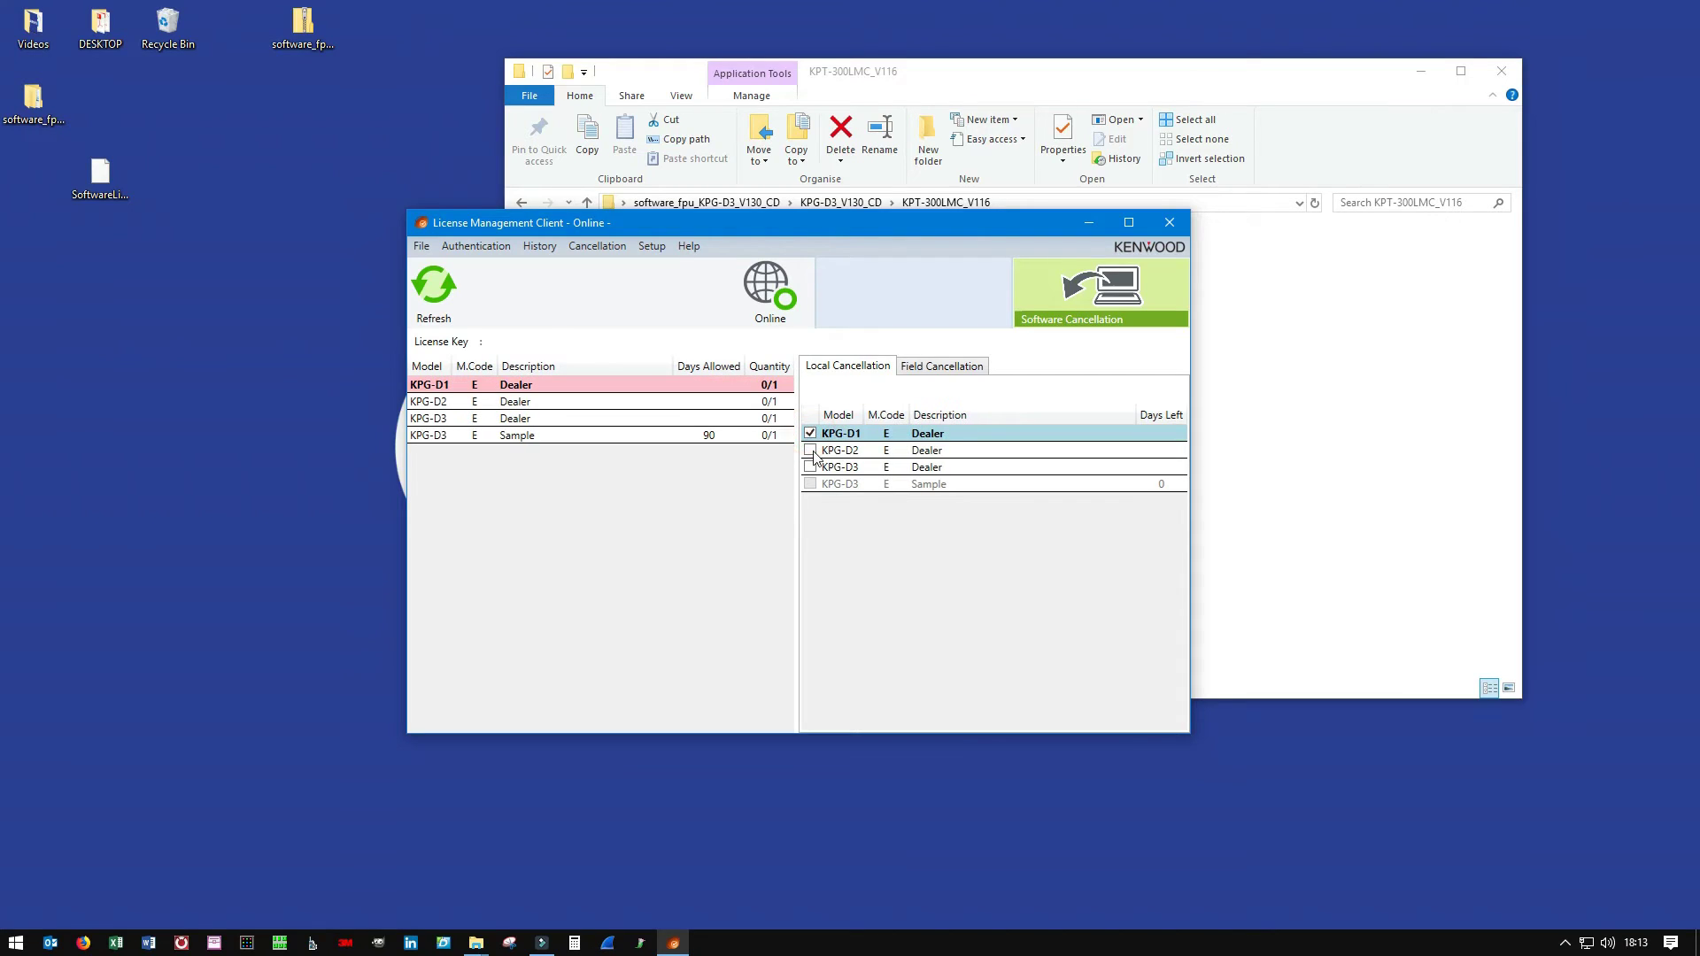
left_click(809, 449)
left_click(809, 467)
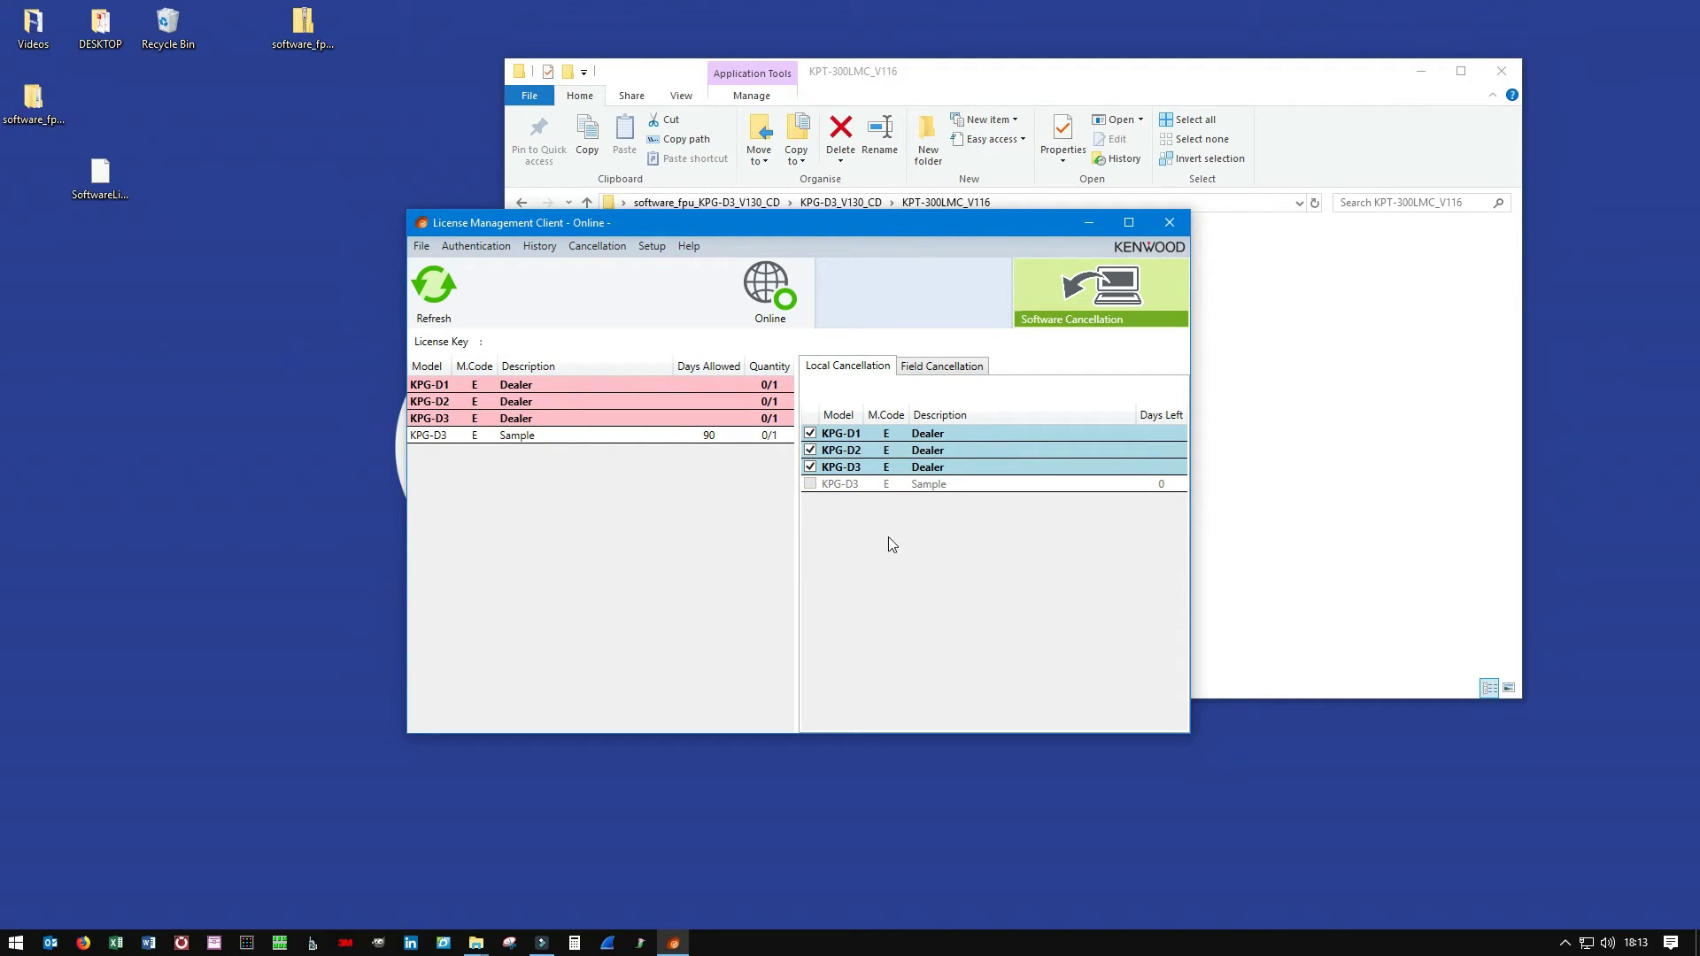
left_click(1087, 292)
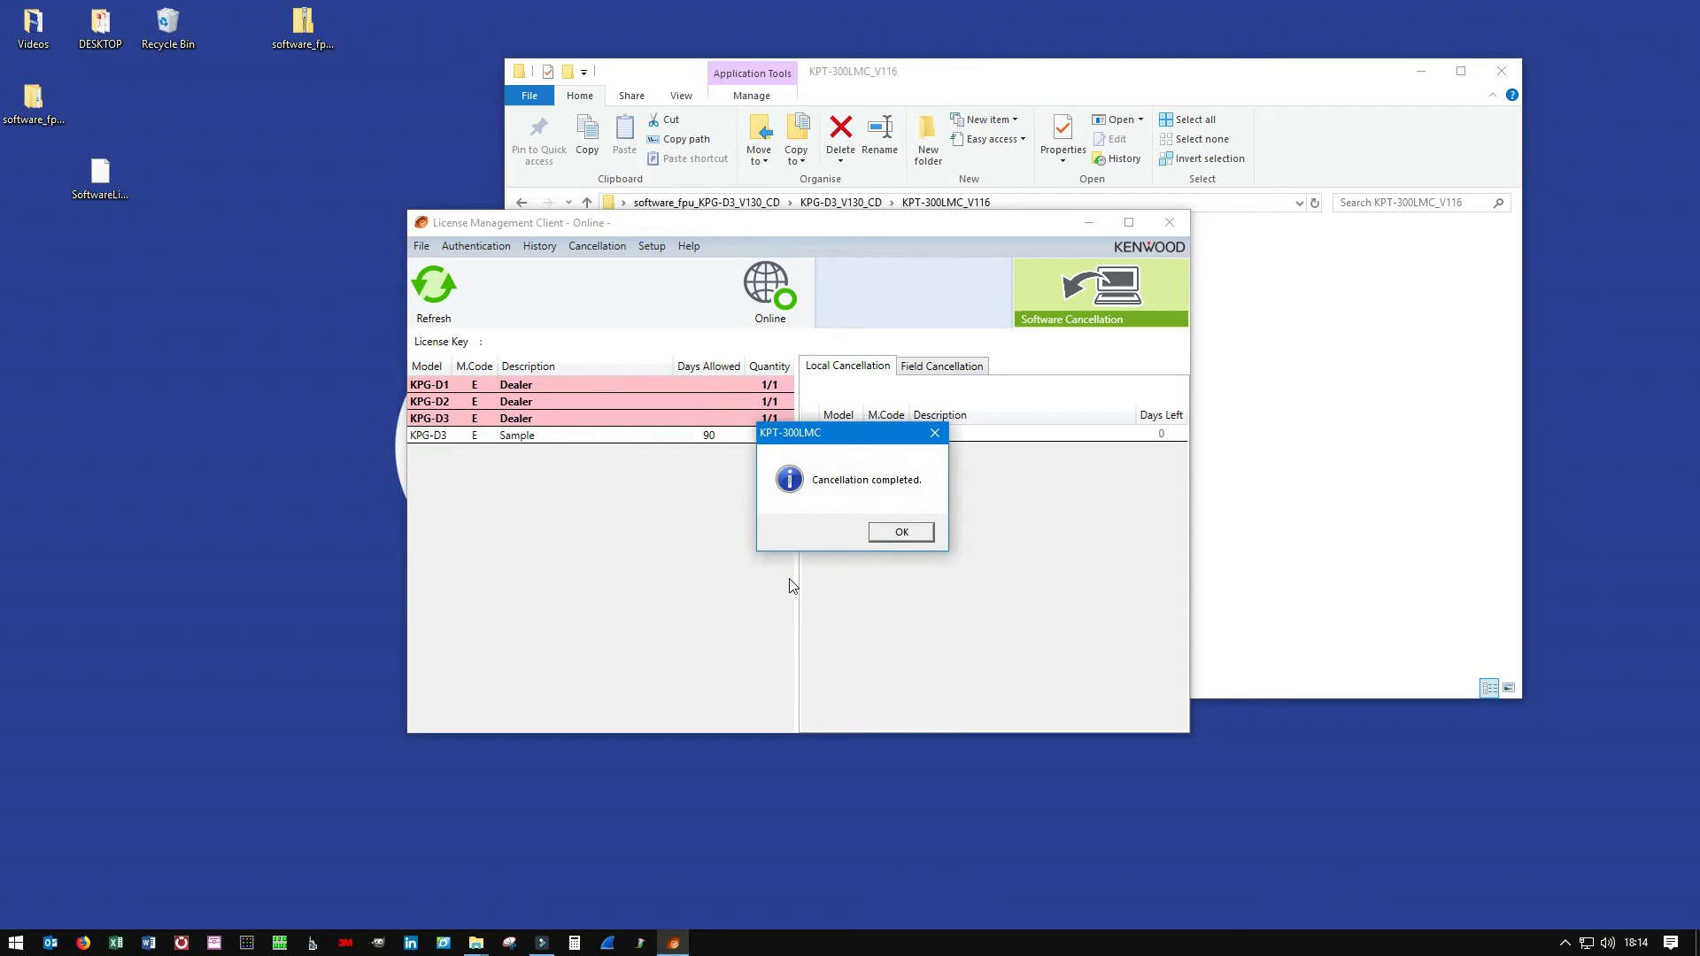
Dismiss the cancellation notice, start File > Software License Export, and accept the warning.
left_click(901, 533)
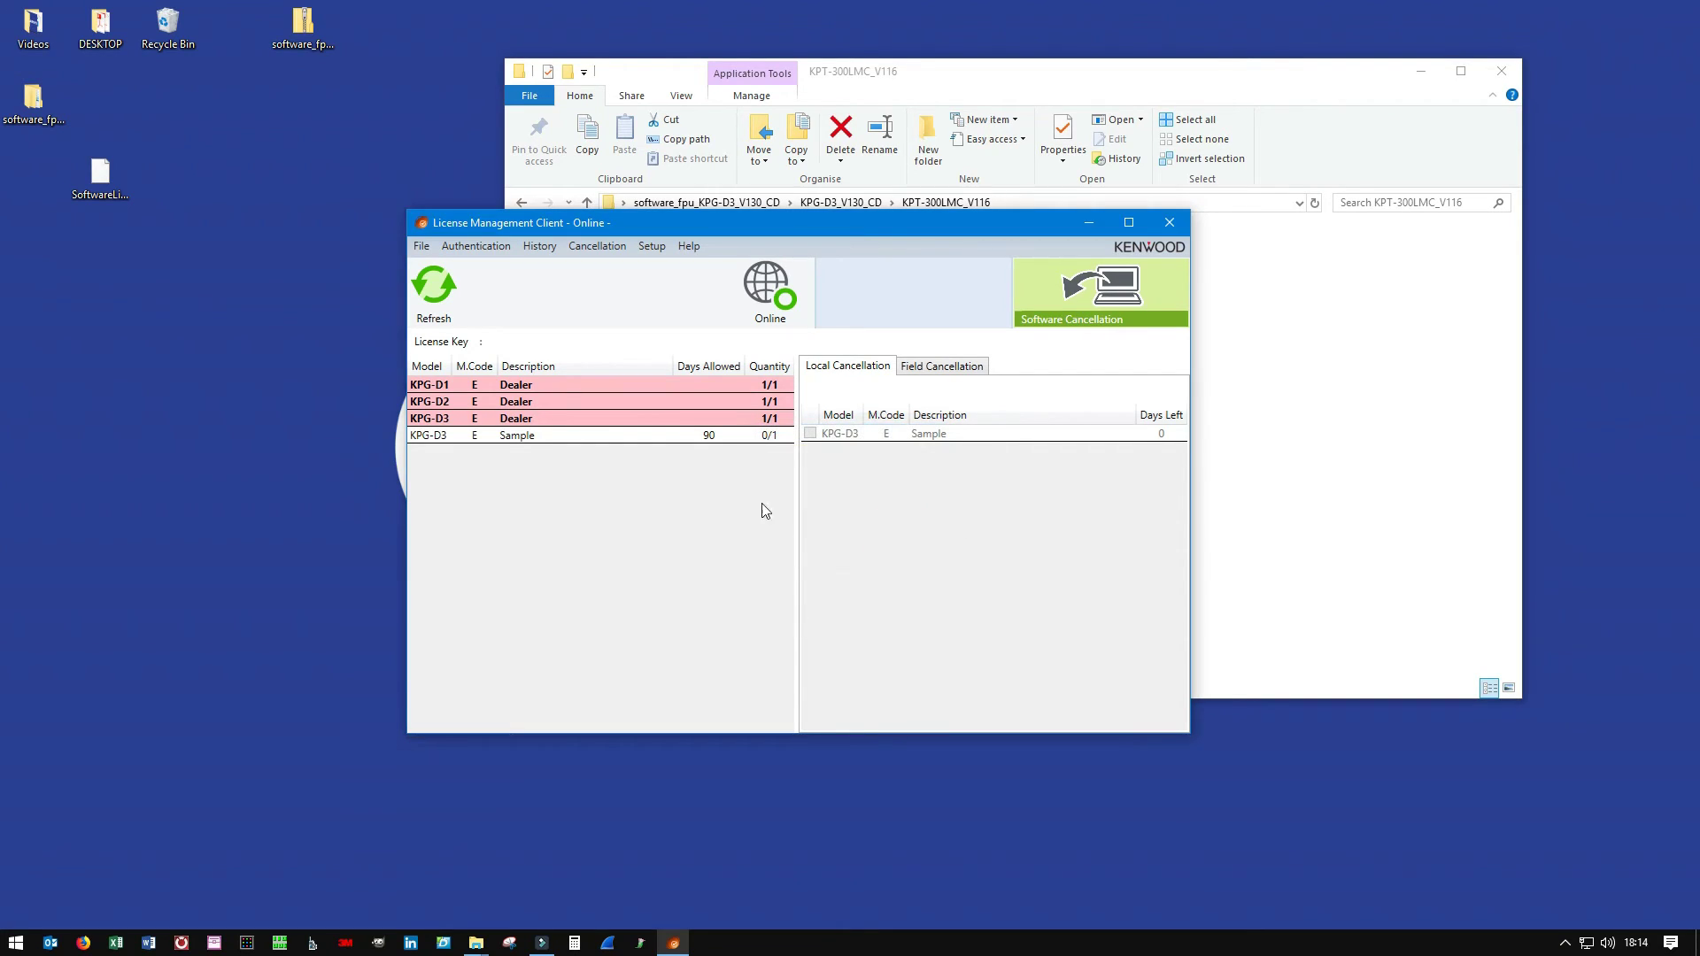
left_click(423, 246)
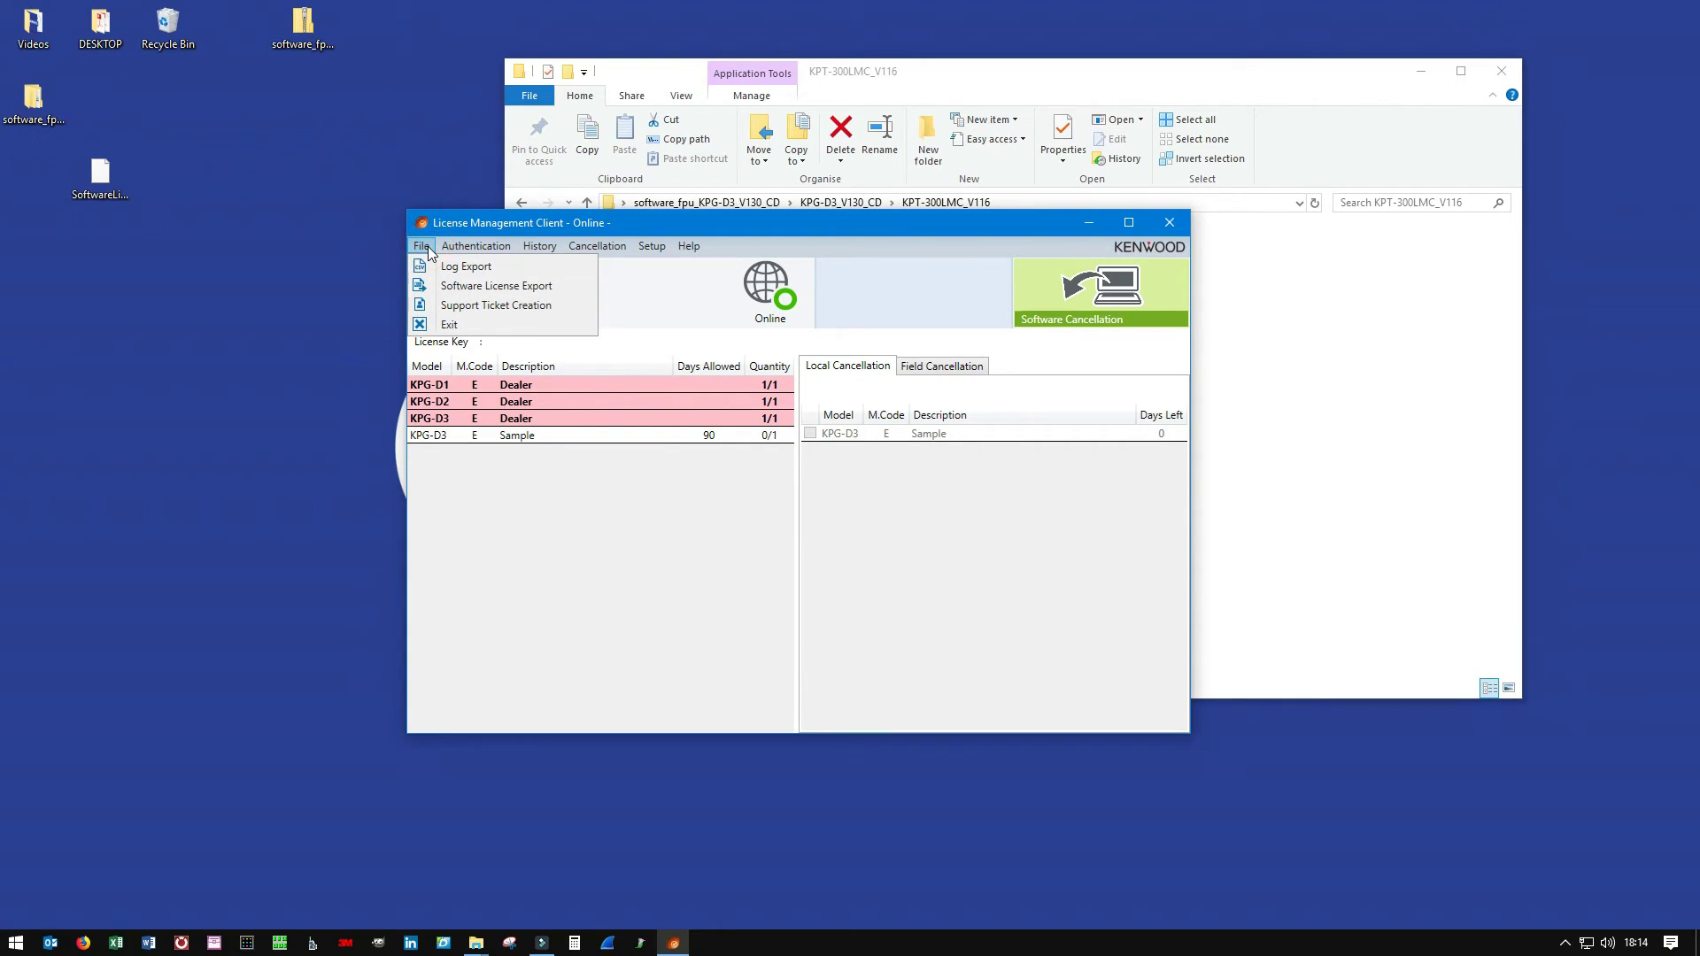
left_click(450, 288)
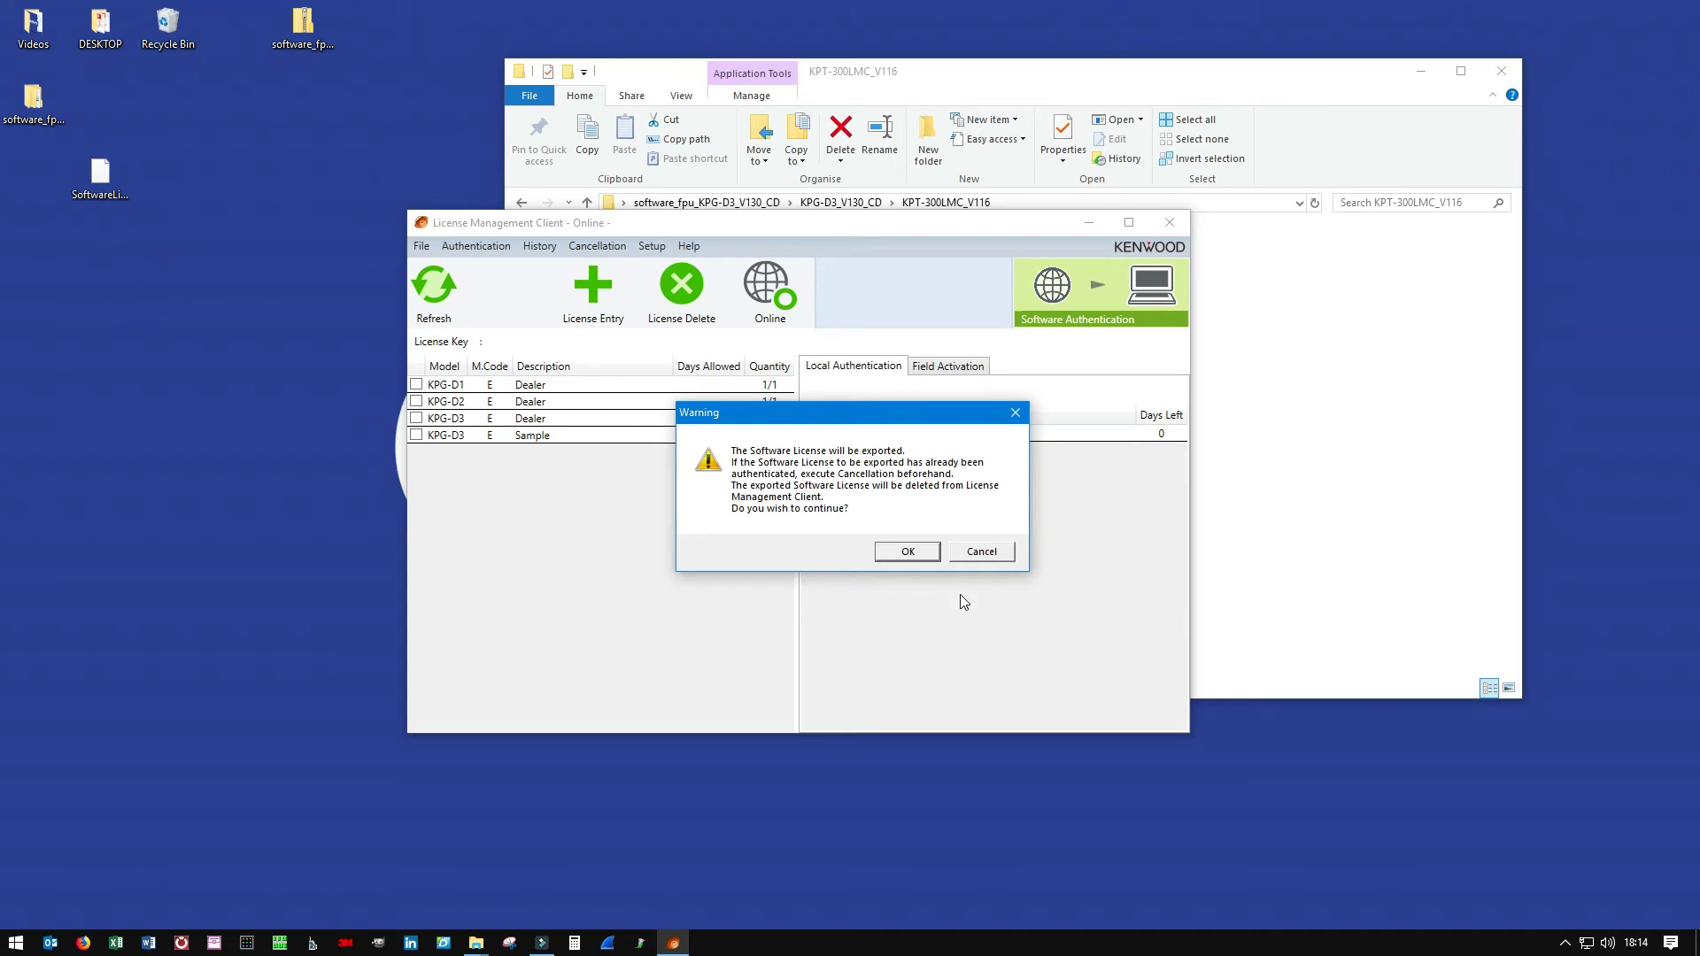
left_click(907, 552)
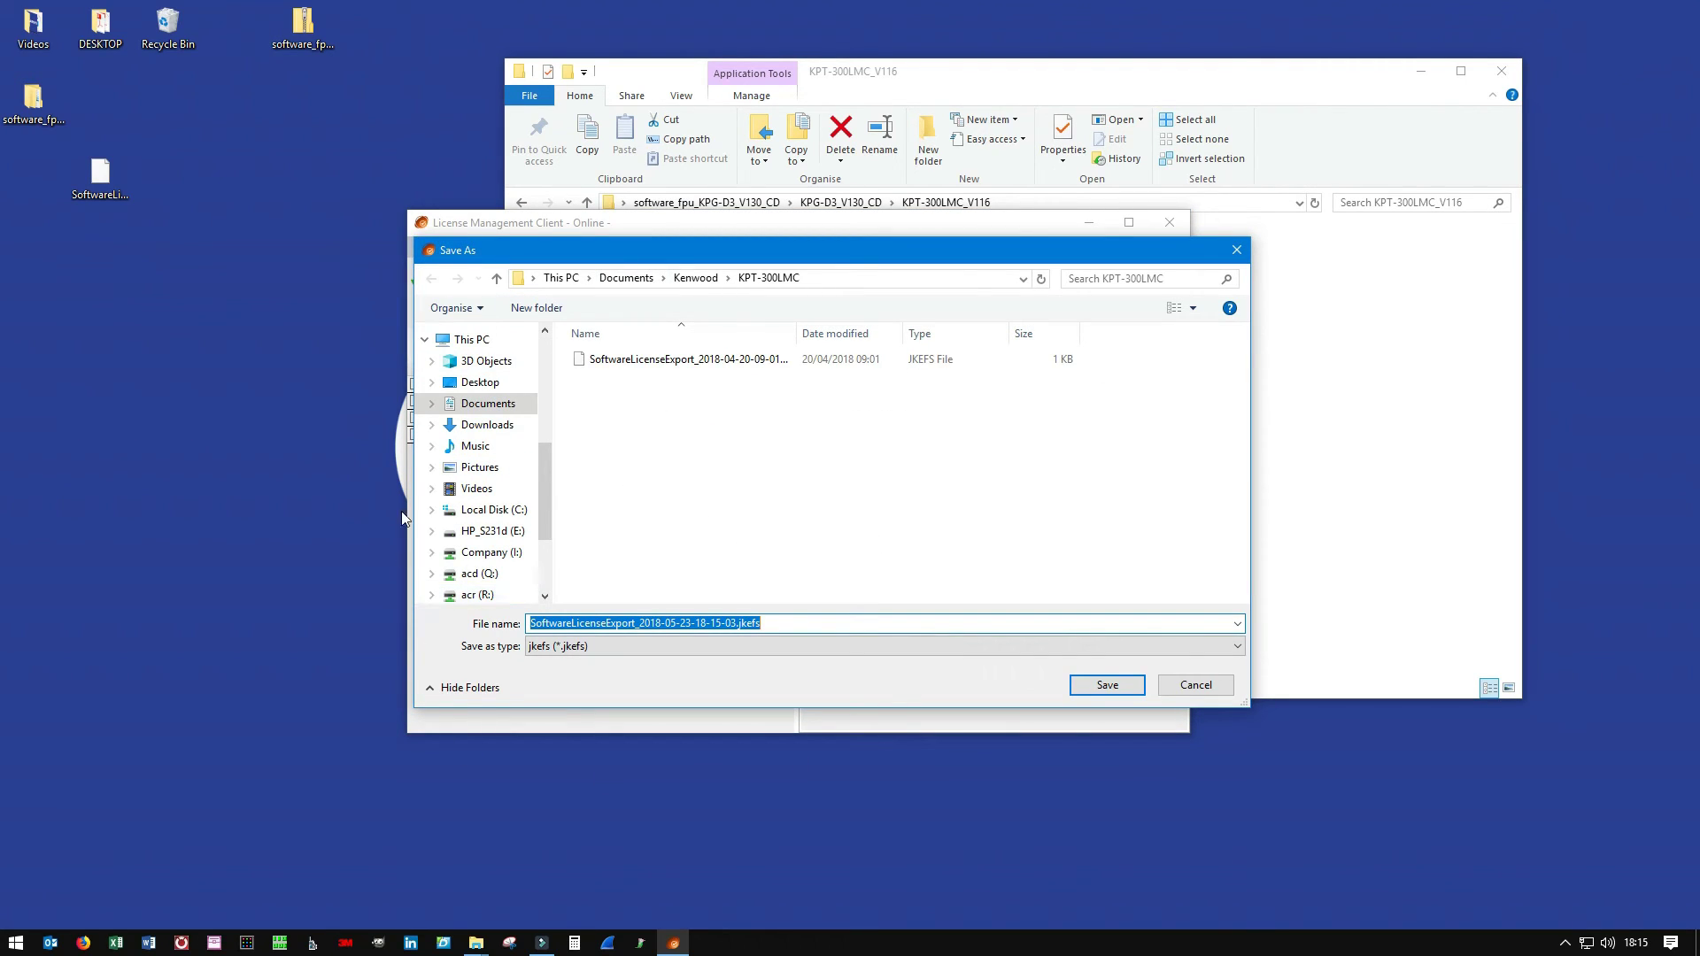
Save the export to the Desktop as 23052018.jkefs and decline opening its folder.
left_click(454, 382)
left_click(684, 622)
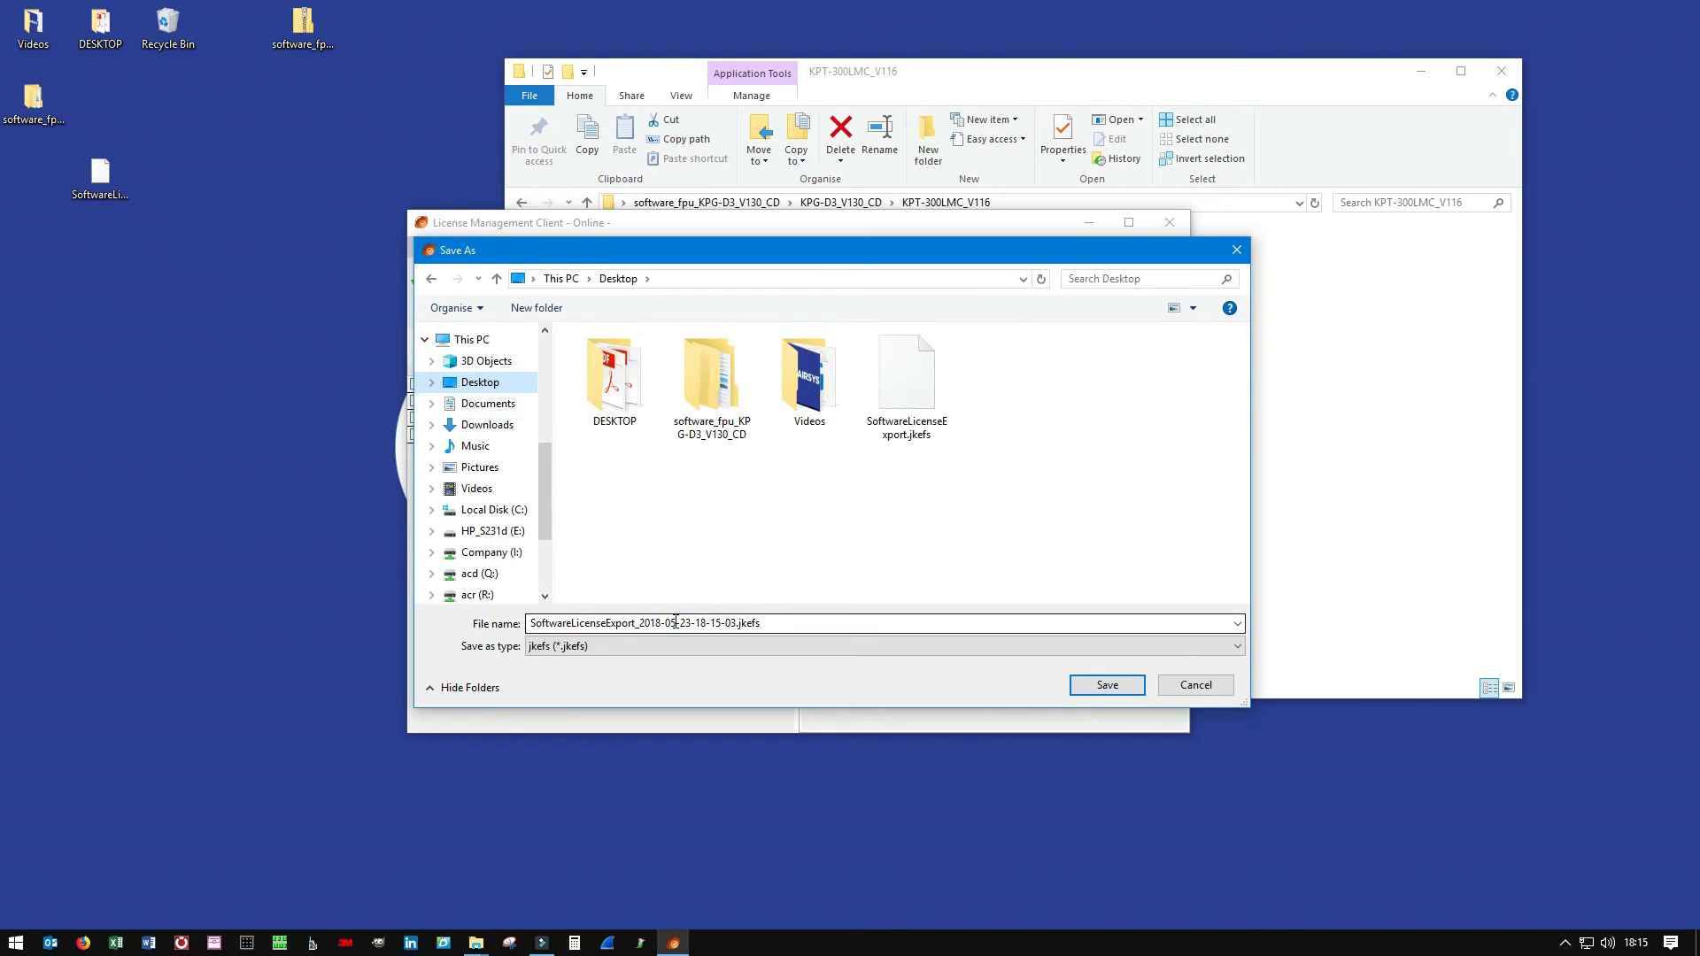
double_click(770, 624)
left_click_drag(735, 622, 474, 622)
key("BackSpace")
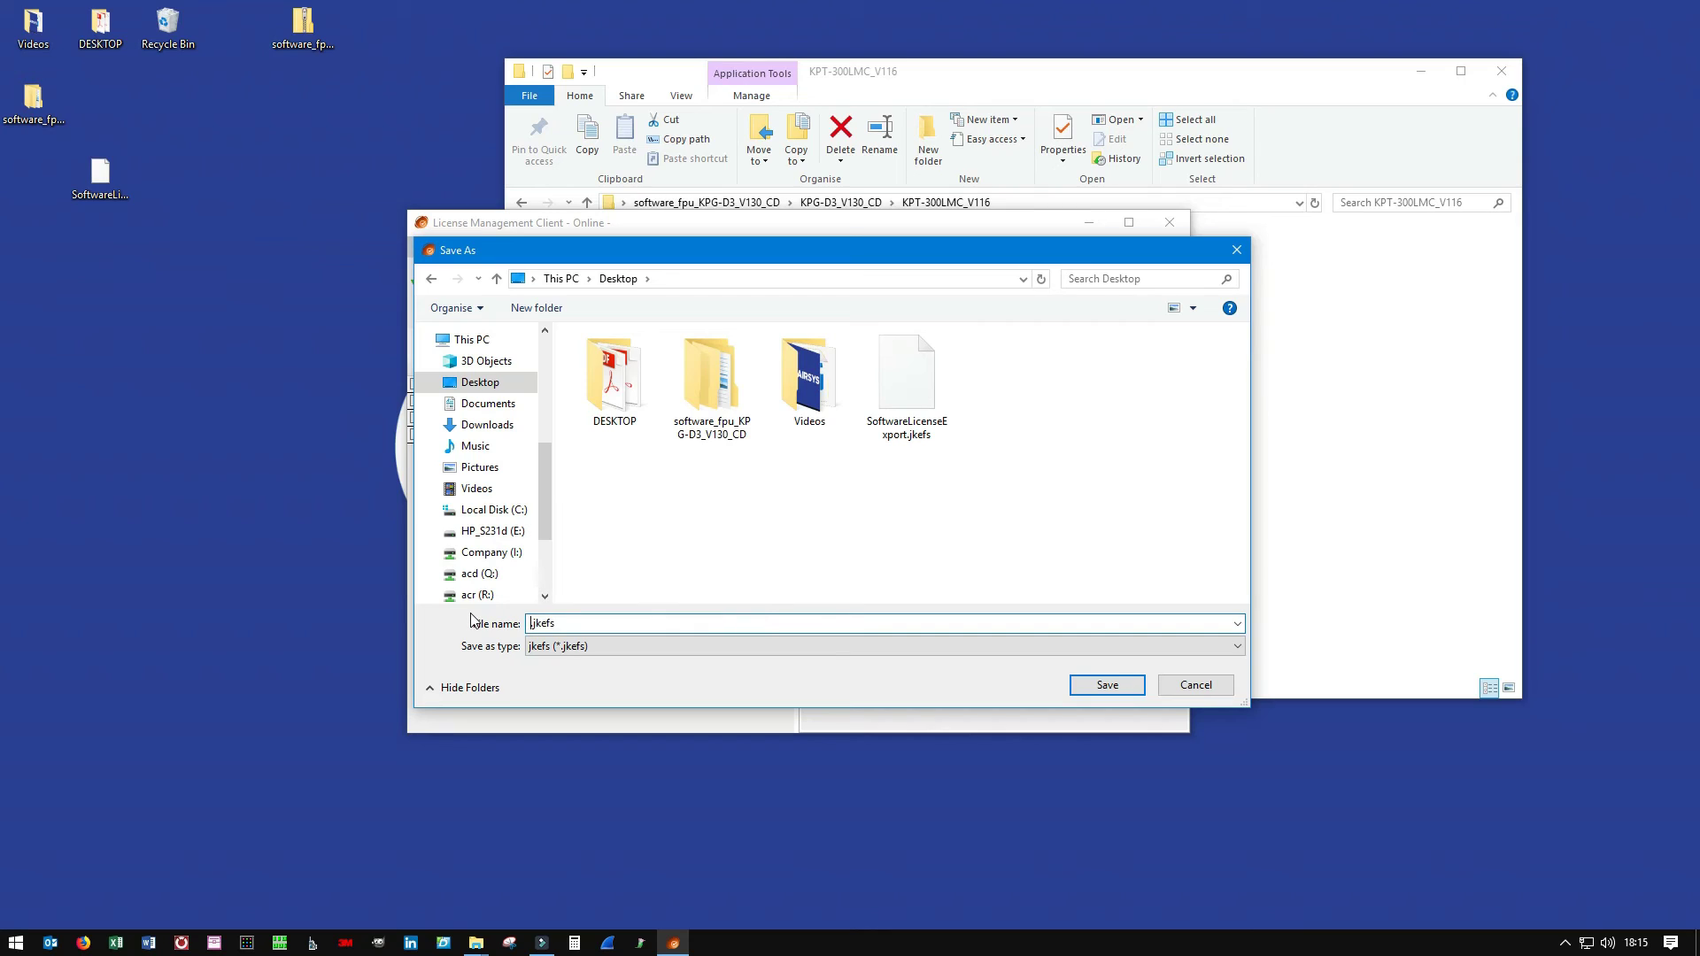
type("23052018")
left_click(1107, 686)
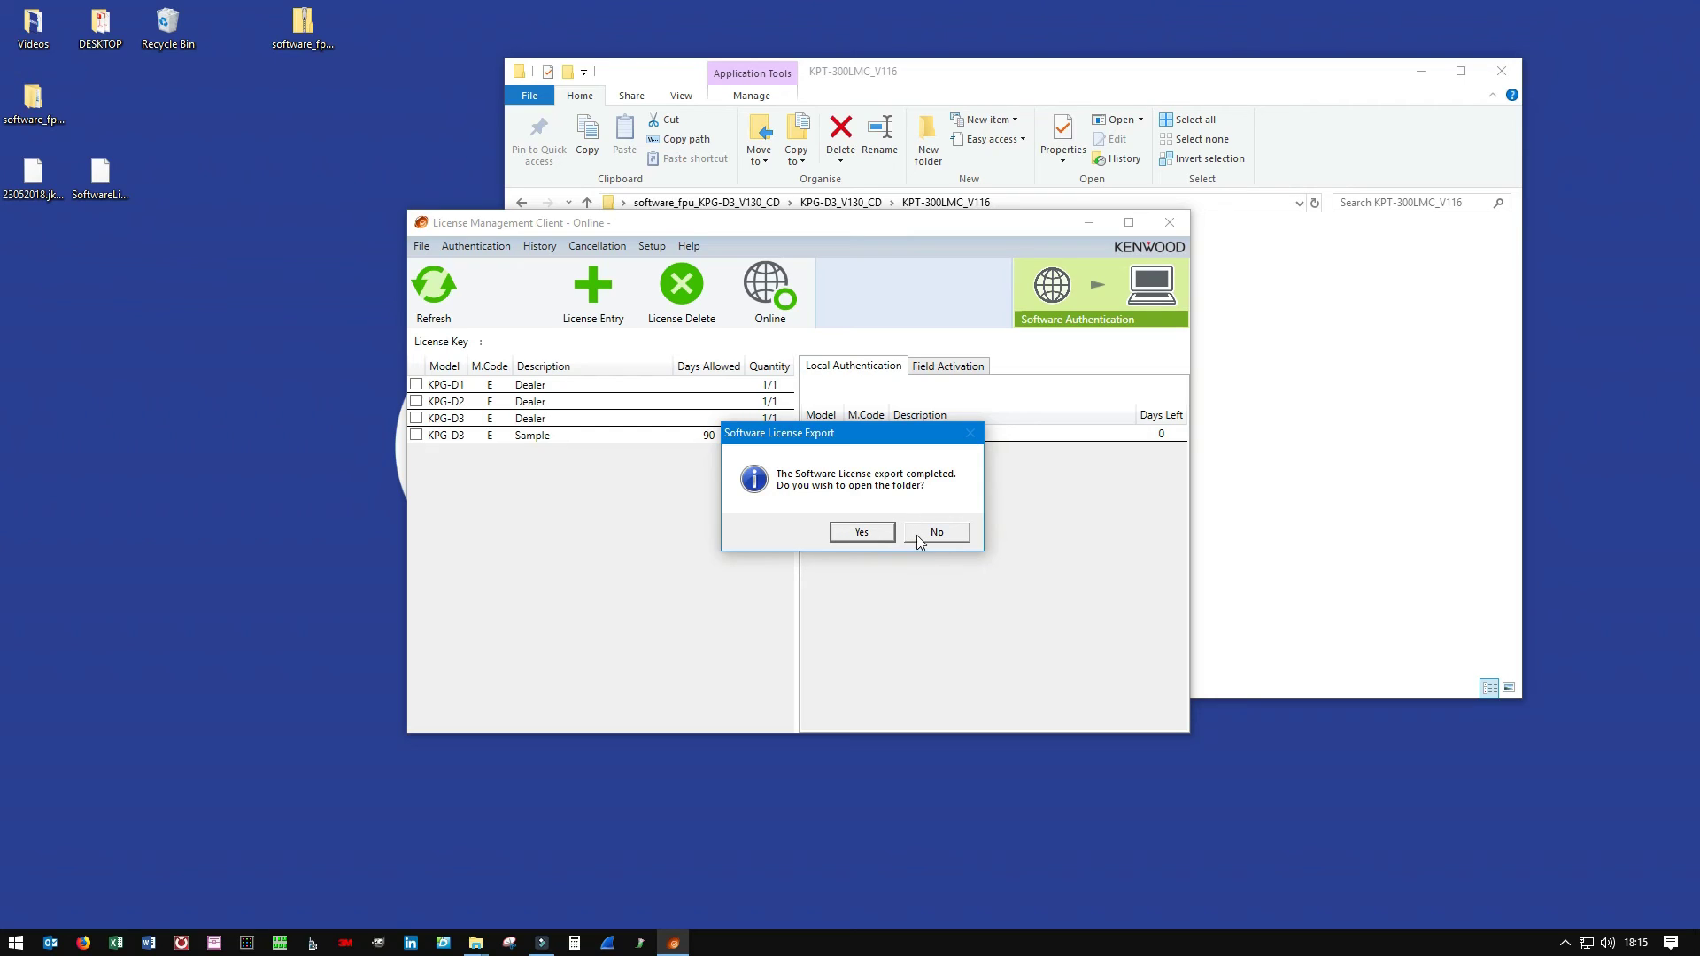
left_click(921, 535)
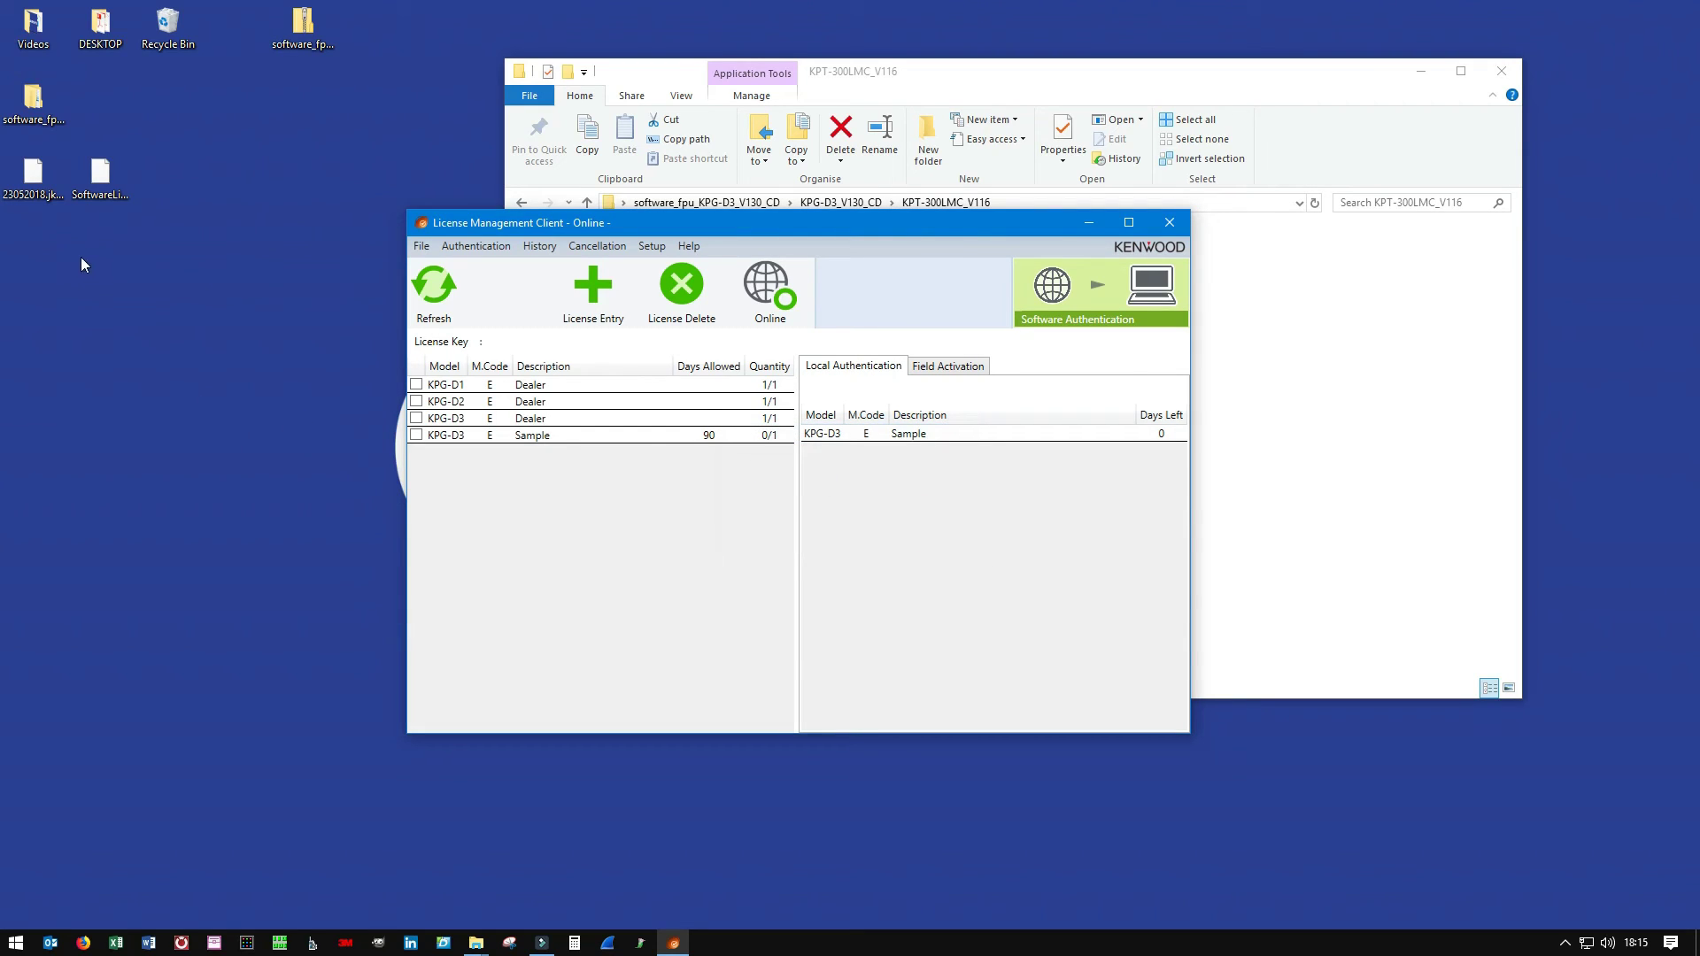
Select the 23052018.jkefs file on the desktop to confirm the export.
left_click(37, 180)
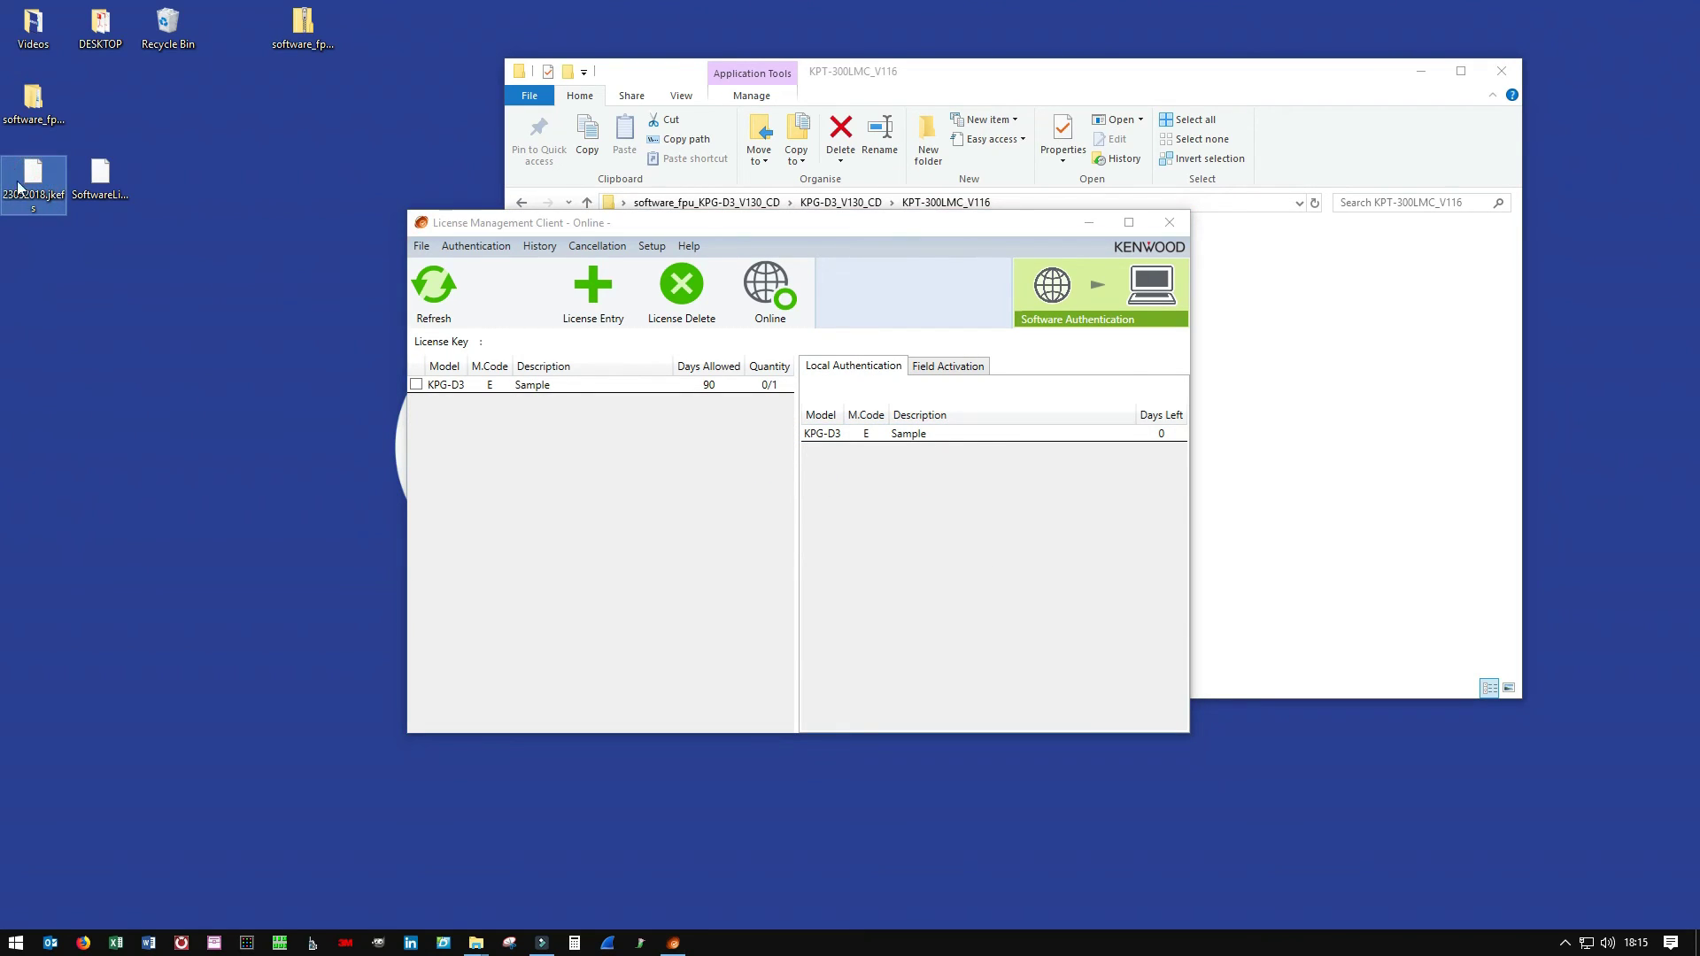